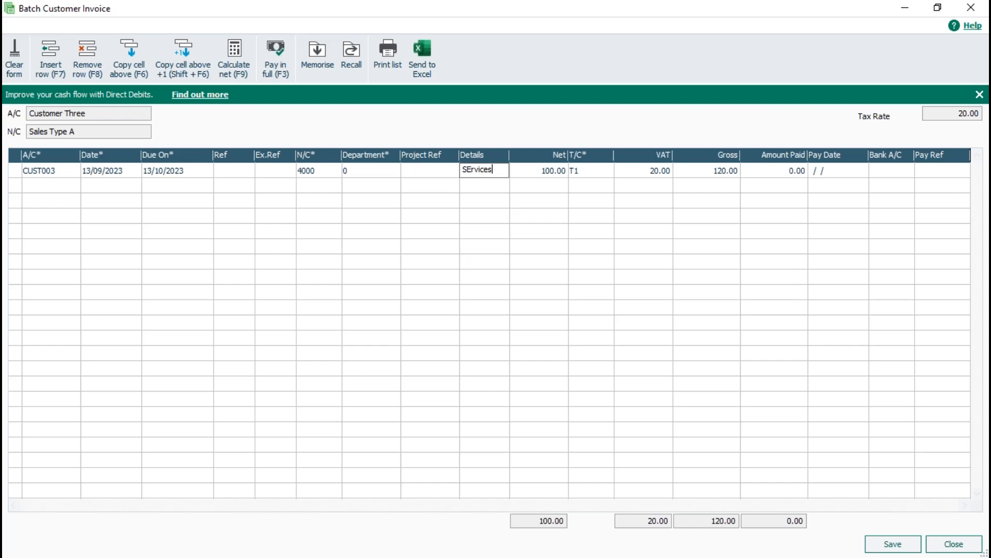
Correct the invoice line's details to Services and save the batch customer invoice, closing the form
type("e")
key("Delete")
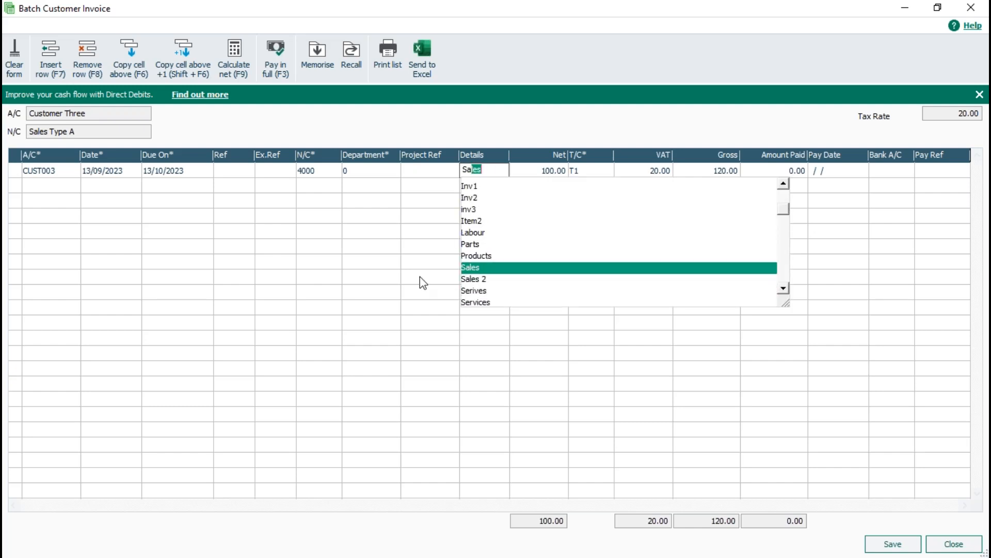
left_click(420, 280)
left_click(488, 167)
key("BackSpace")
key("BackSpace")
key("BackSpace")
type("ervices")
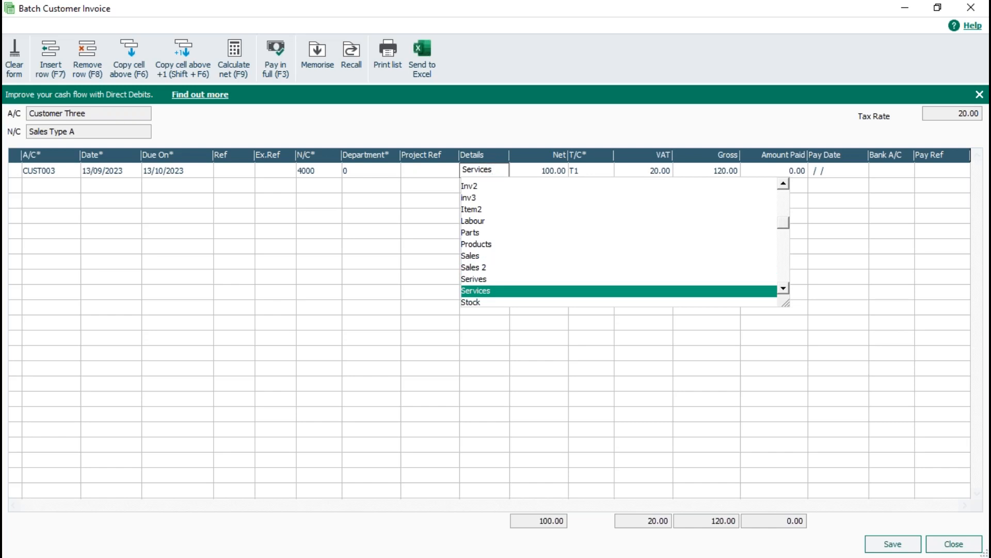
left_click(532, 171)
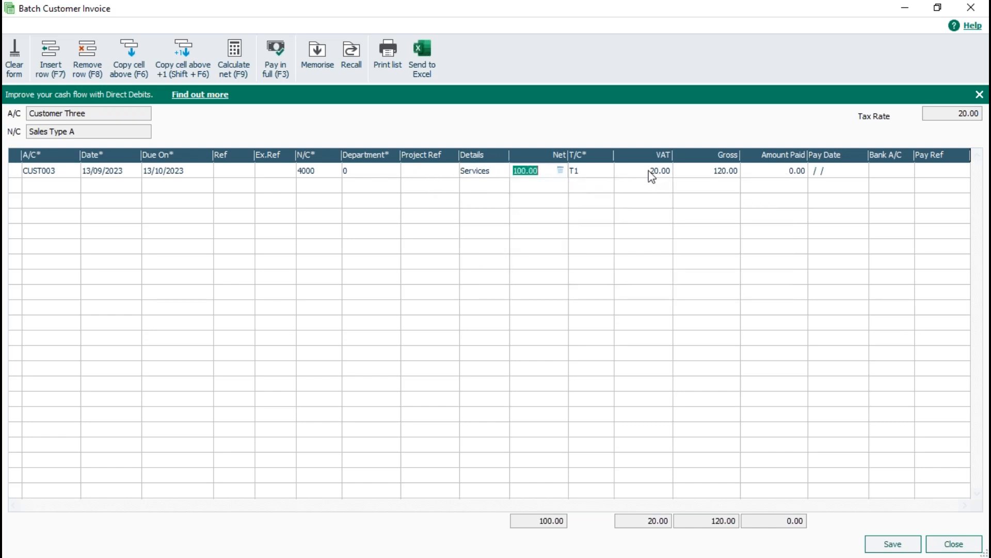
left_click(902, 547)
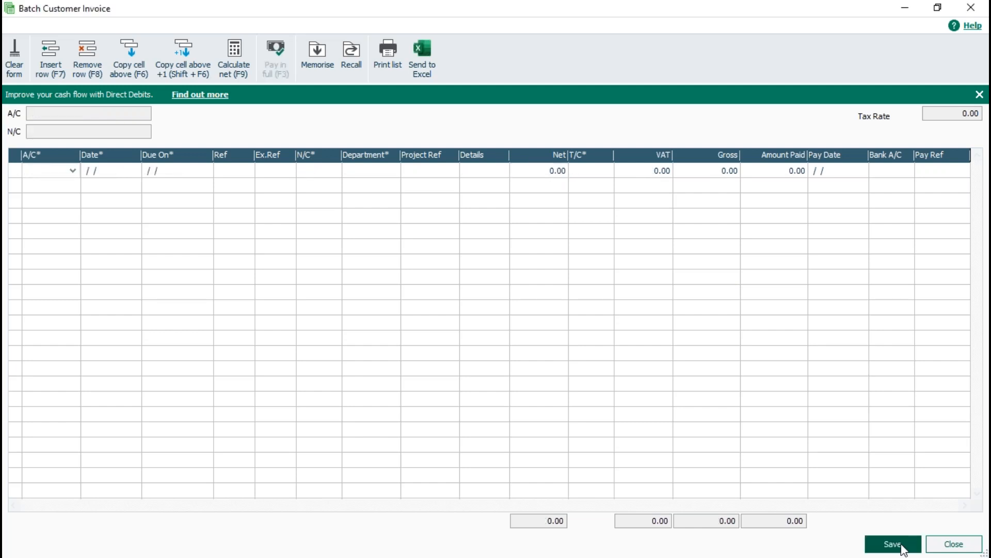
left_click(953, 544)
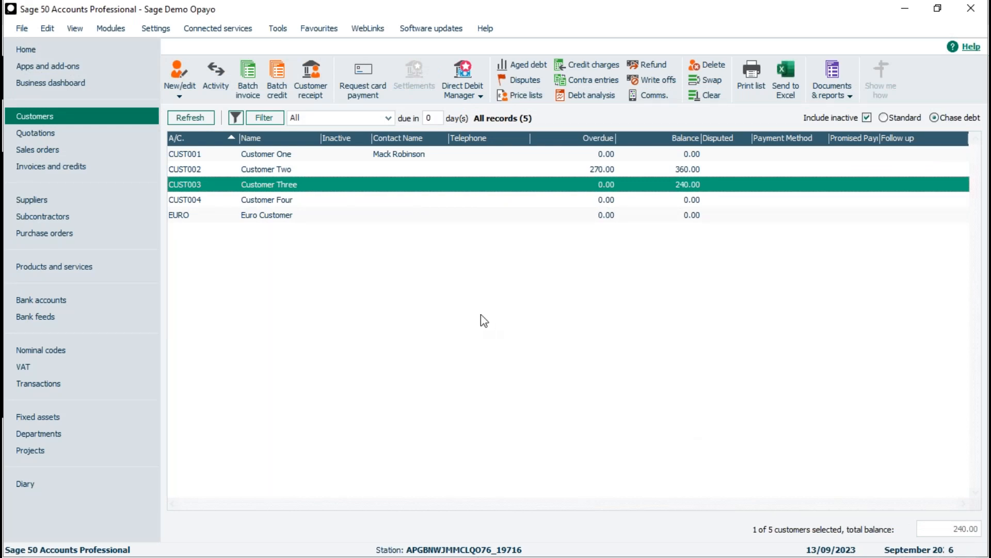
Start a customer receipt for the Opayo bank account
left_click(33, 306)
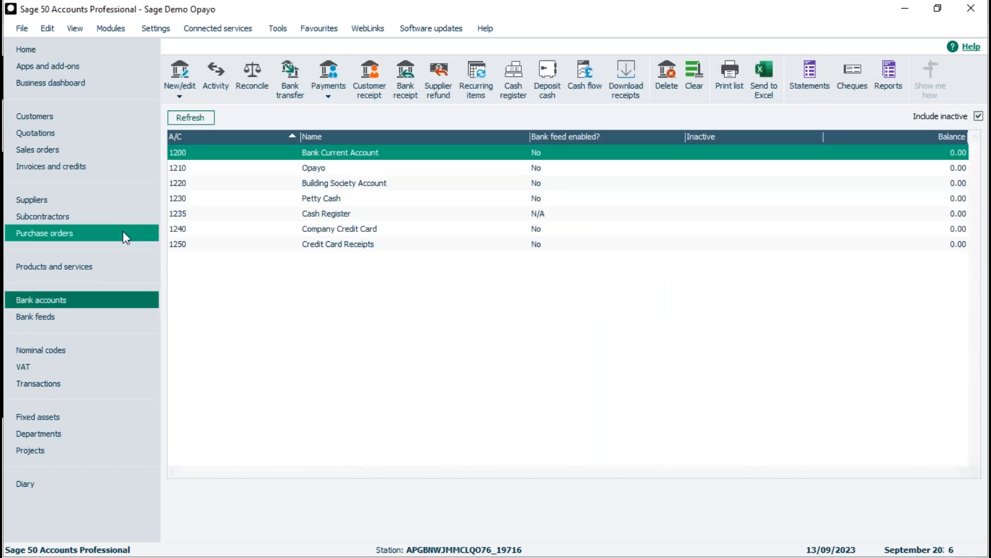
left_click(310, 169)
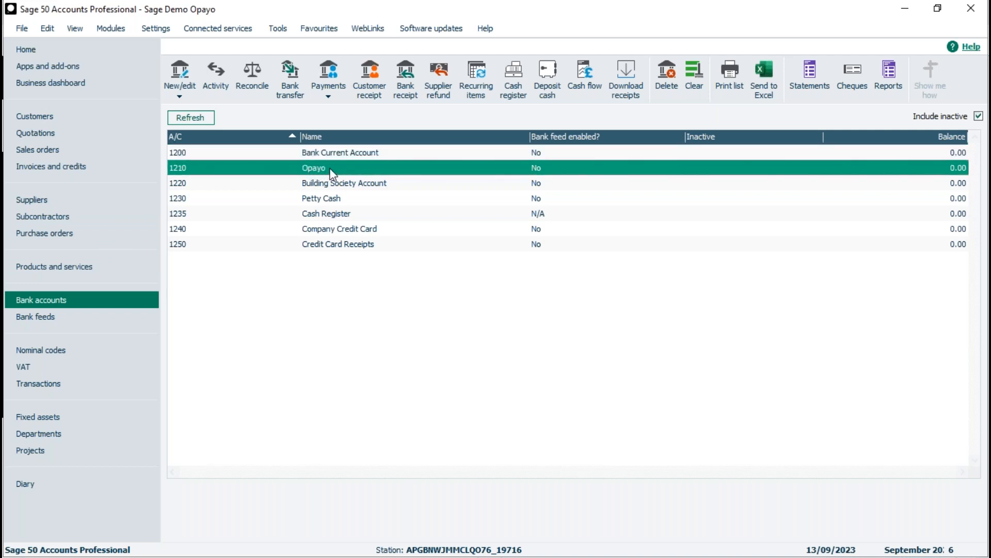
left_click(374, 79)
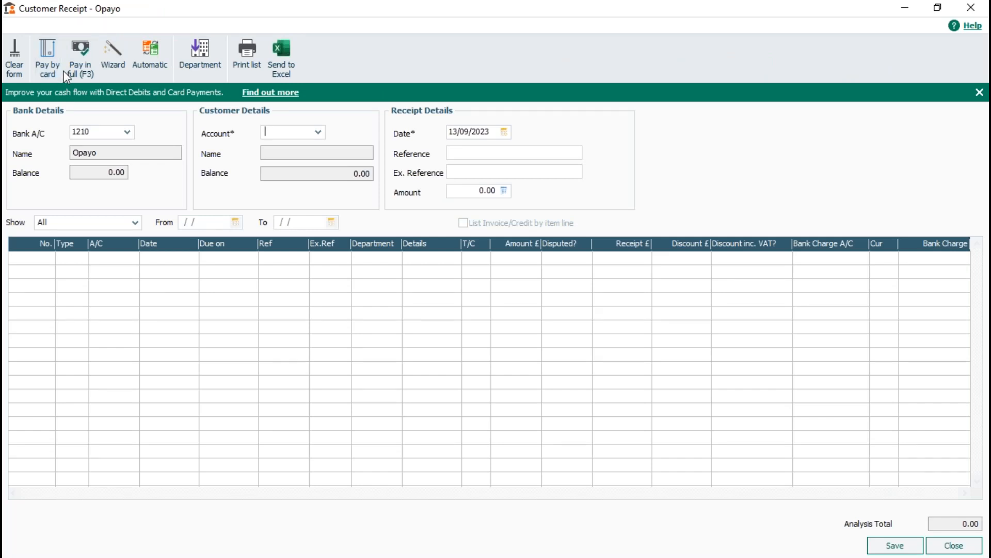
Switch the receipt's bank account to Bank Current Account
left_click(127, 131)
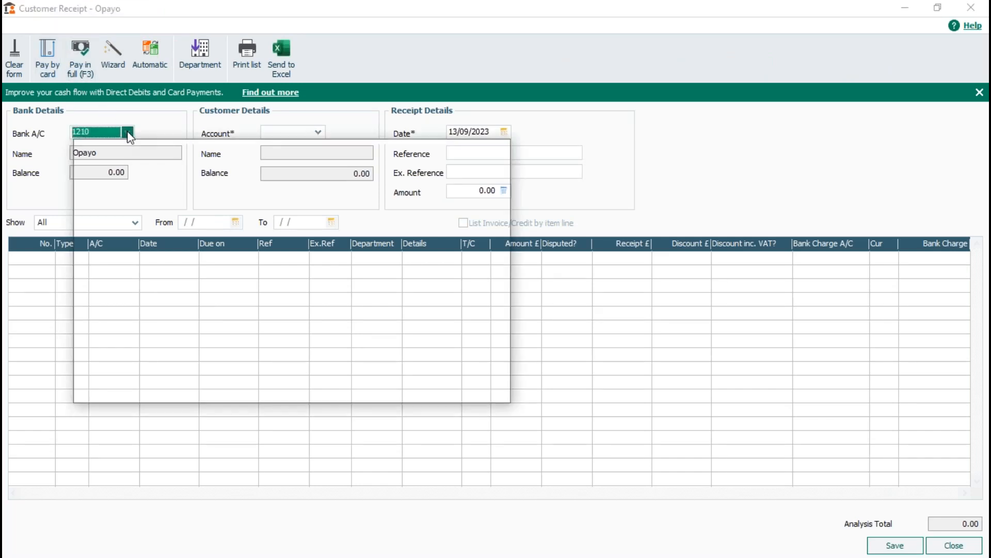
left_click(160, 207)
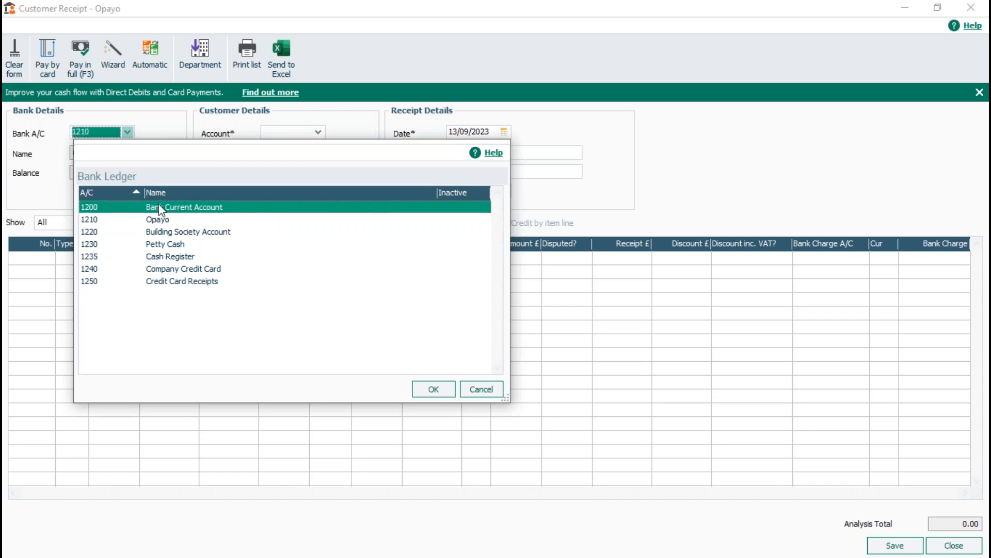
left_click(437, 389)
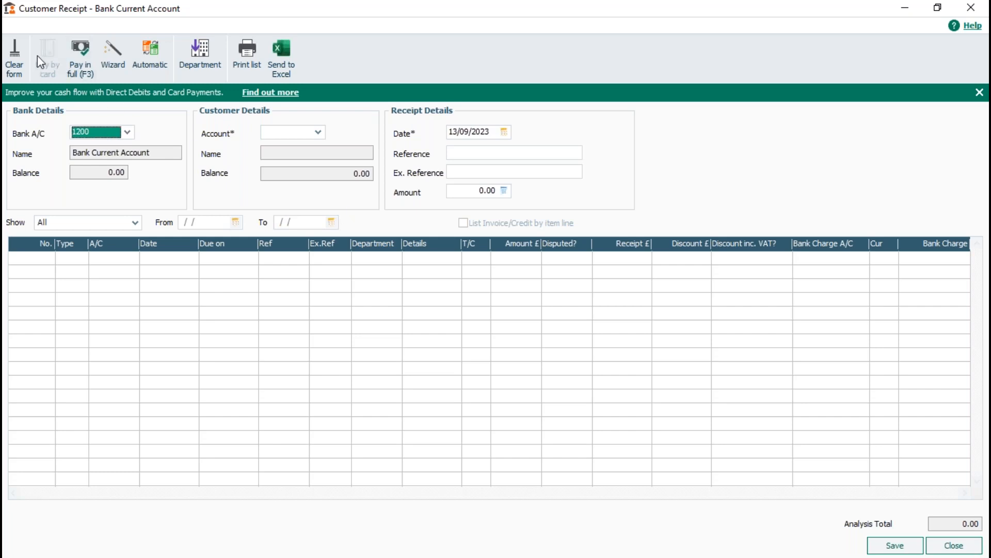
Set the receipt's bank account back to Opayo
left_click(127, 133)
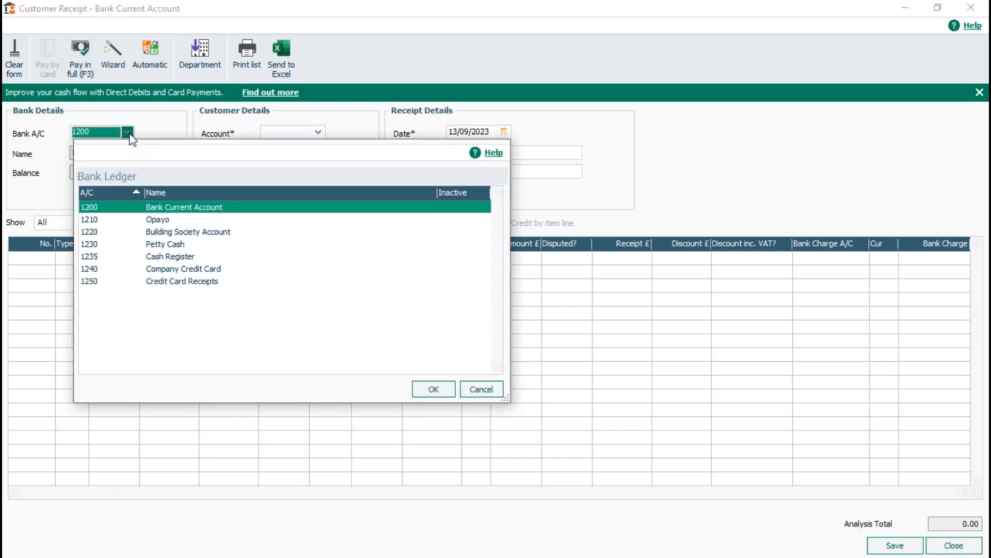
left_click(165, 219)
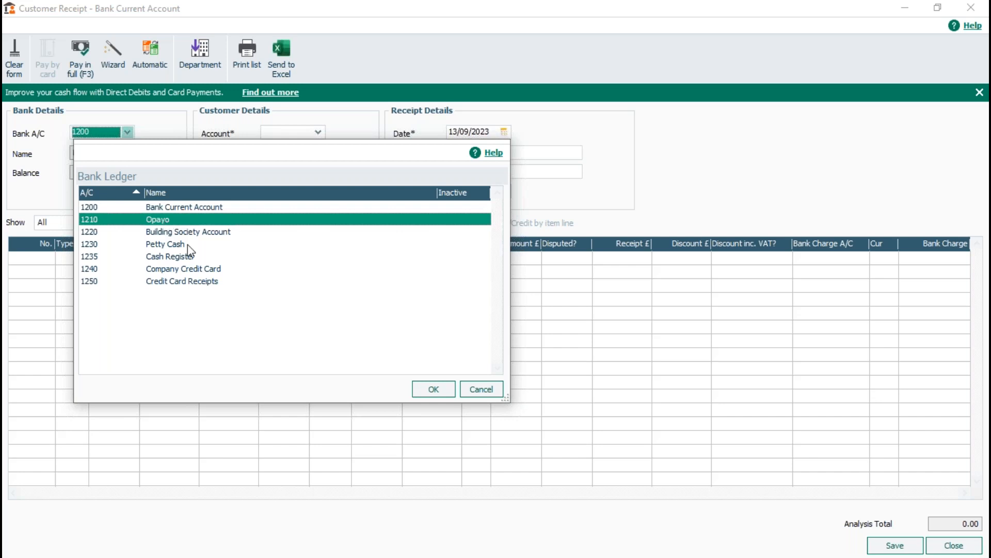
left_click(434, 389)
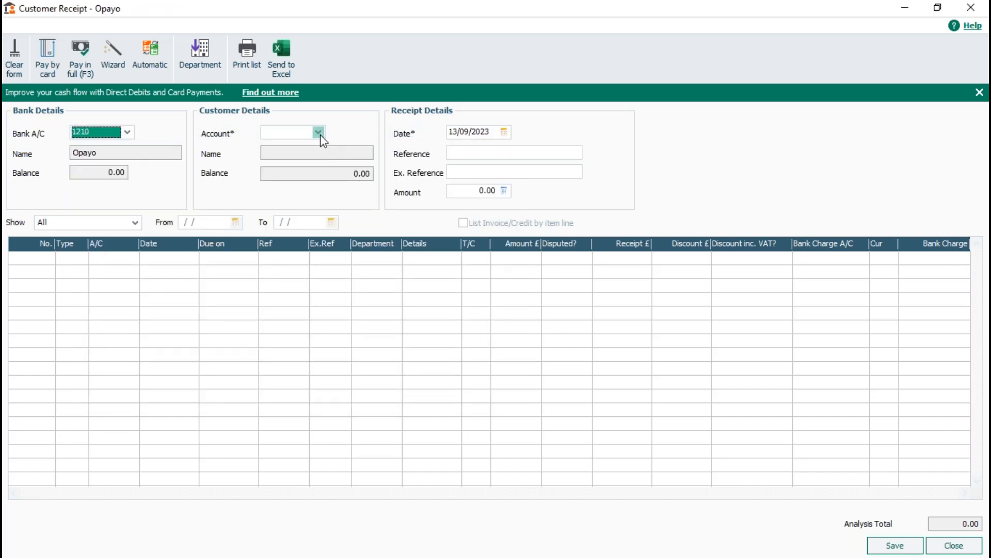
Select Customer Three for the receipt and enter Card as the reference
left_click(319, 133)
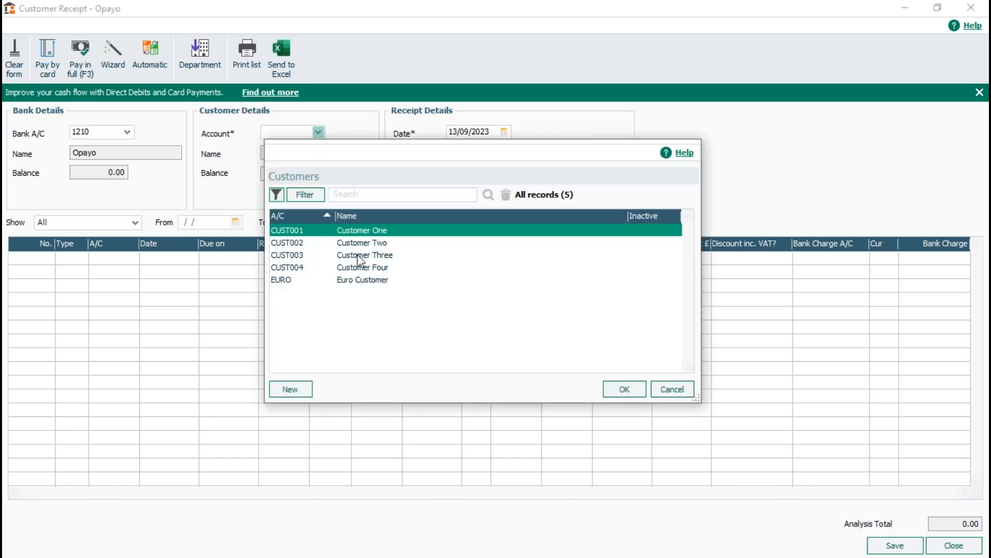
double_click(359, 253)
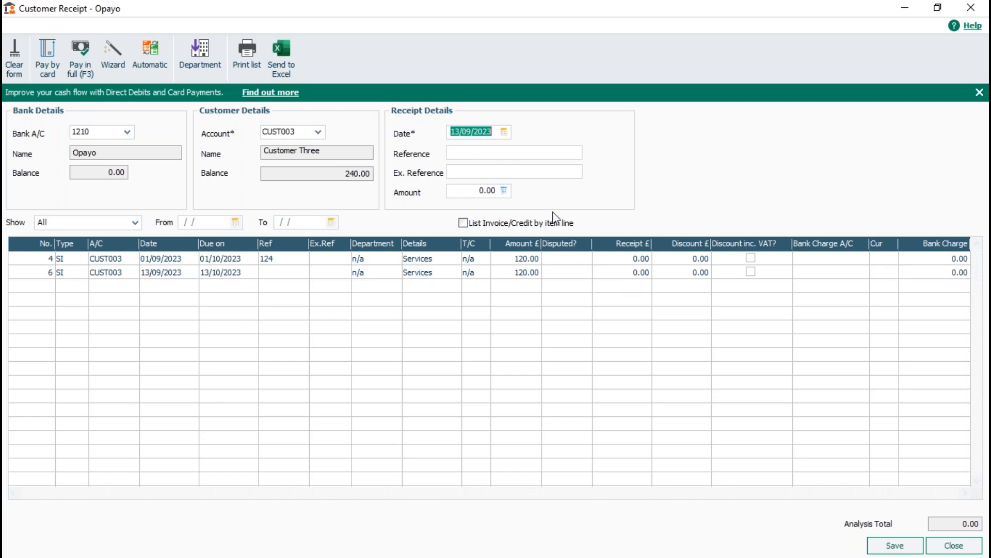
left_click(533, 154)
type("Onlin")
key("BackSpace")
key("BackSpace")
key("BackSpace")
key("BackSpace")
key("BackSpace")
type("Card")
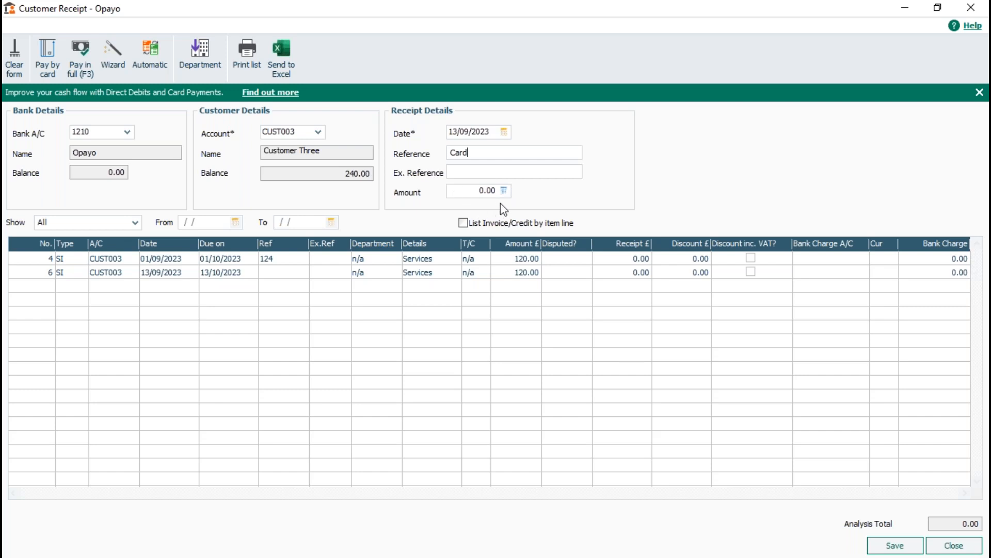
Allocate payment in full to both of the customer's outstanding Services invoices
left_click(600, 262)
left_click(78, 52)
left_click(79, 50)
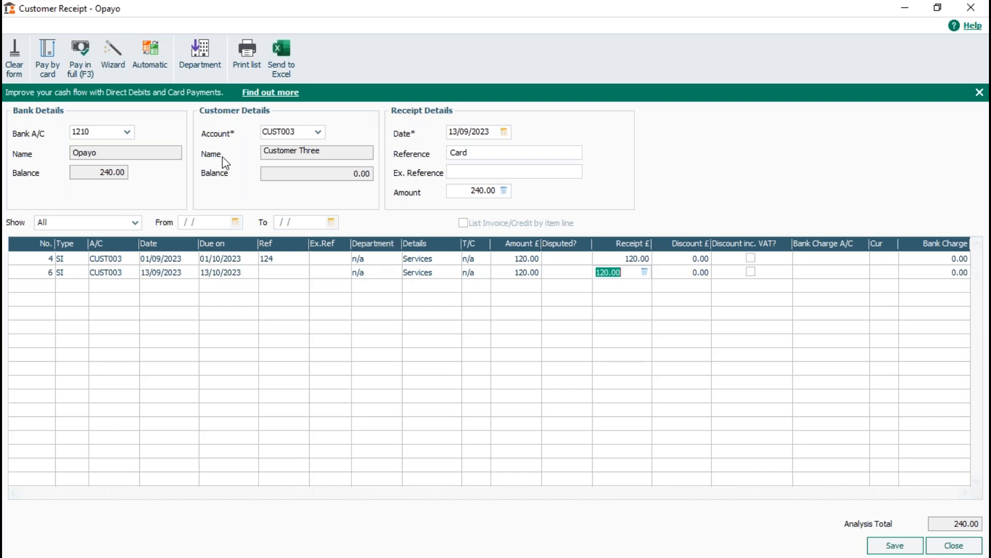
Proceed with paying the receipt by card and enter the payer's surname and first name in the billing details
left_click(47, 58)
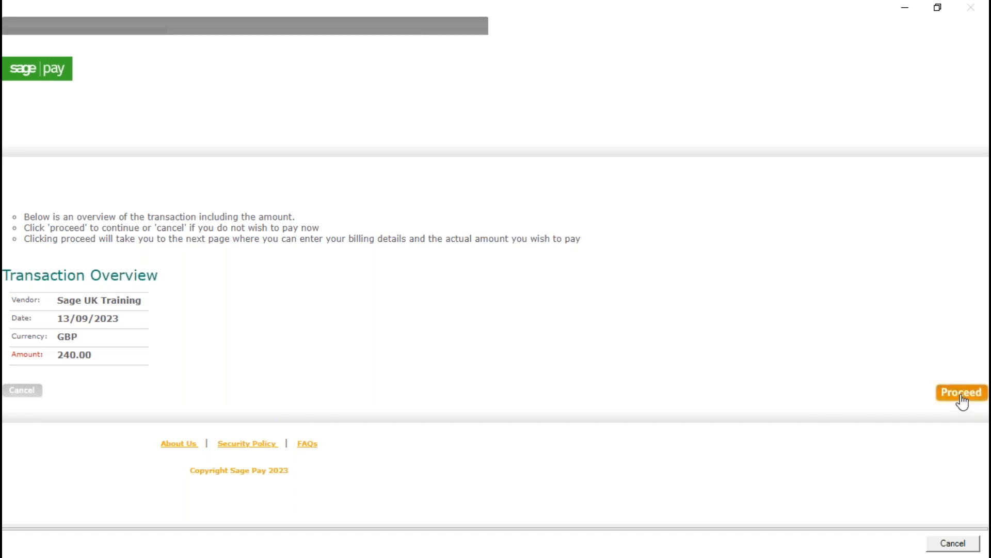
left_click(961, 393)
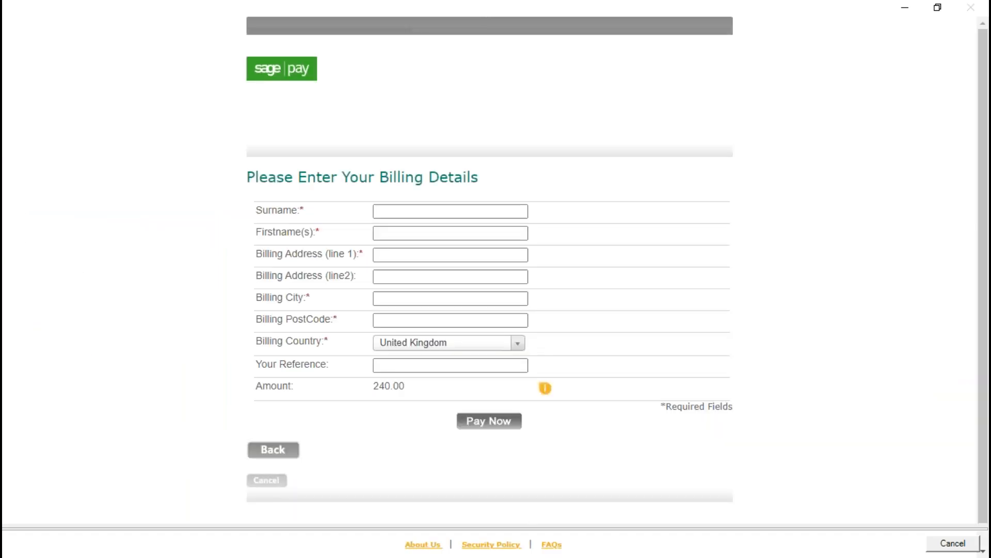
left_click(503, 207)
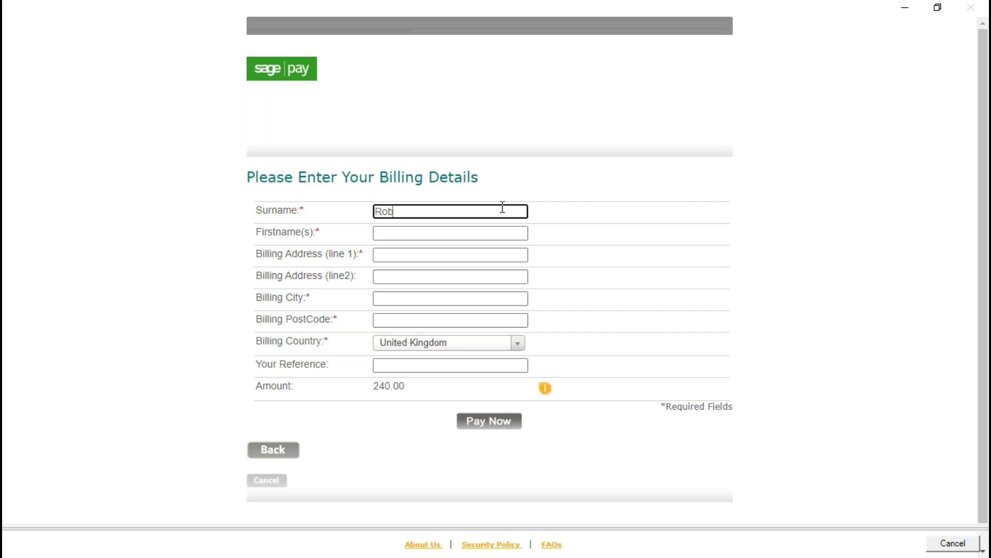
key("Tab")
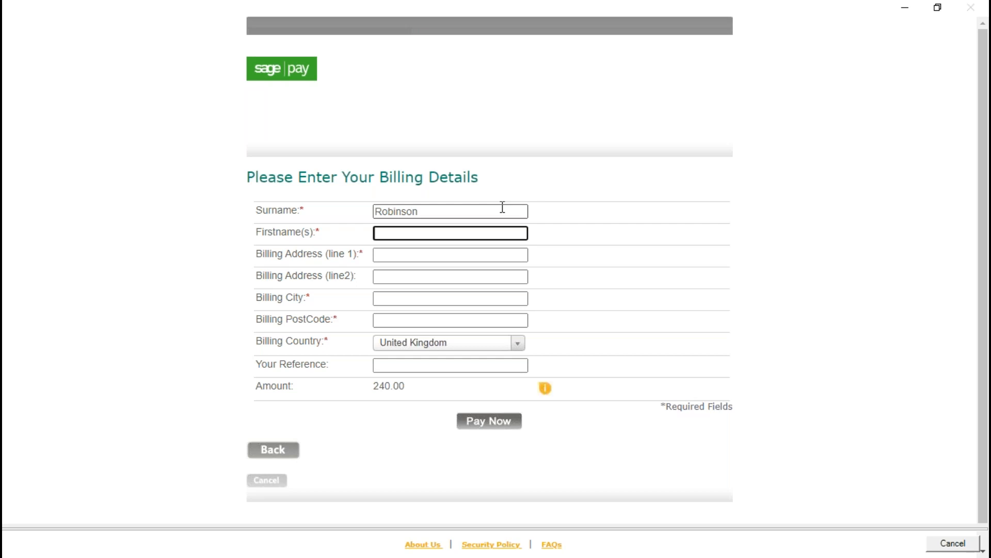
key("Tab")
Fill in the first line of the billing address, the billing city and the postcode
type("1 Huigh")
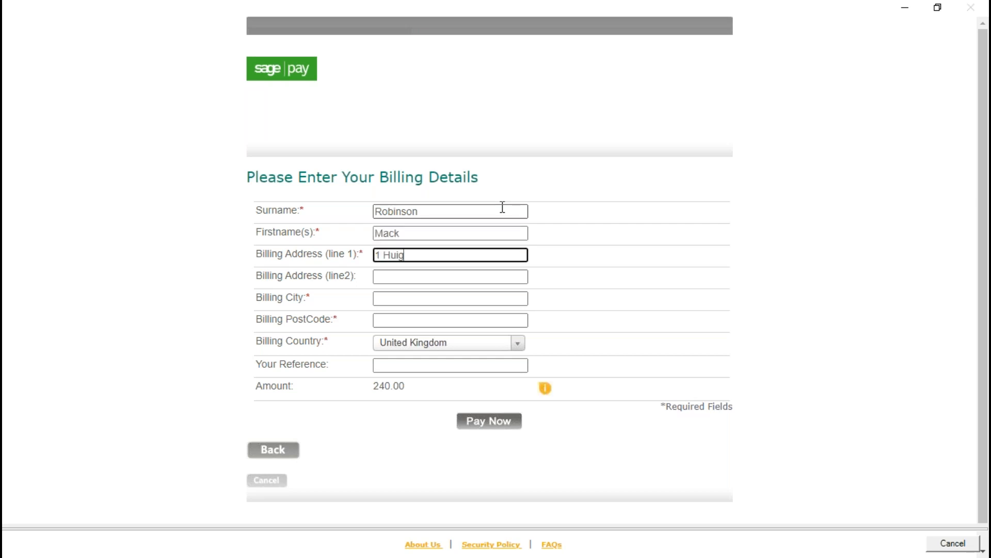
key("BackSpace")
key("BackSpace")
key("BackSpace")
key("BackSpace")
key("BackSpace")
type("igh Street")
key("Tab")
key("Tab")
type("Newcastle")
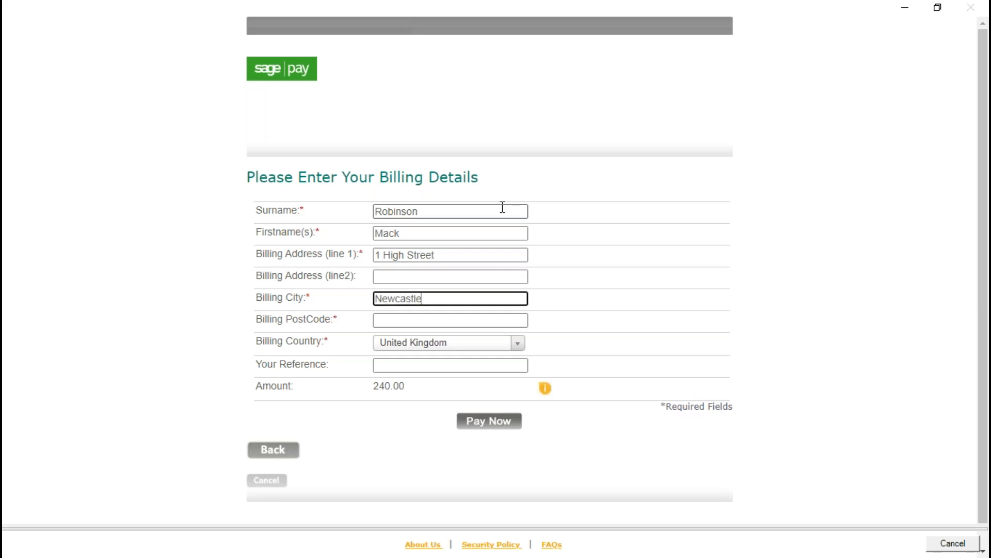
key("Tab")
type("NE1")
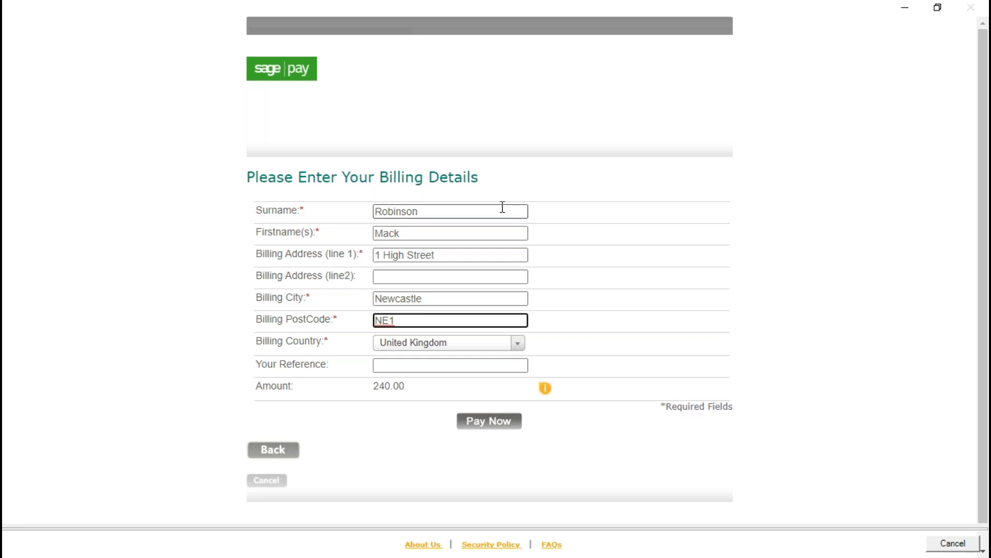
type(" 3AB")
Enter 123 as the payer's reference and continue to payment with Visa as the card type
left_click(420, 365)
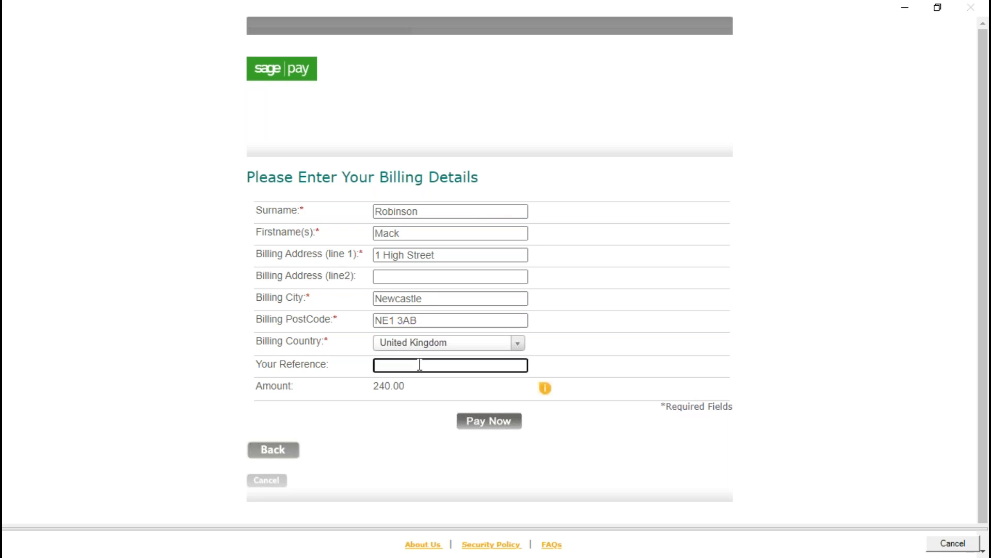
type("123")
left_click(499, 429)
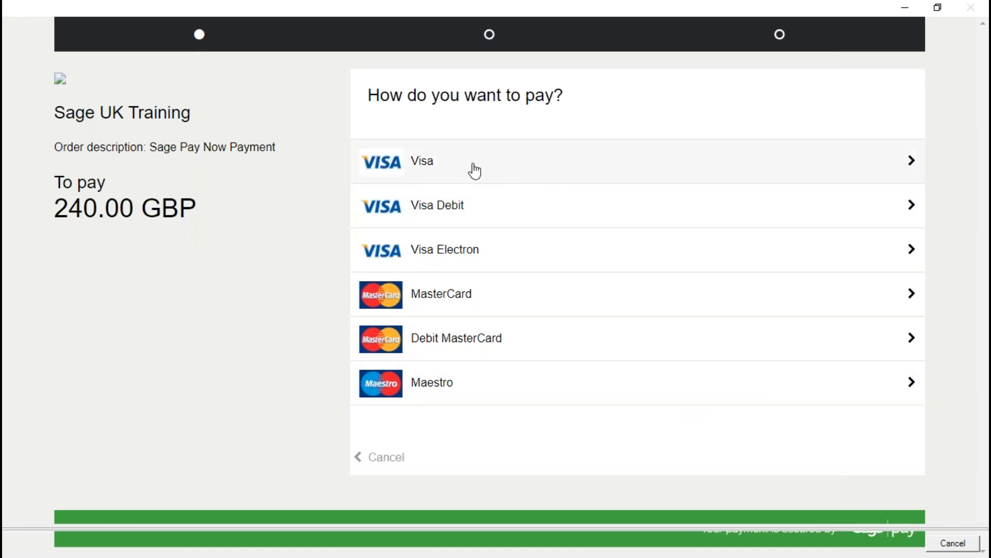
left_click(425, 164)
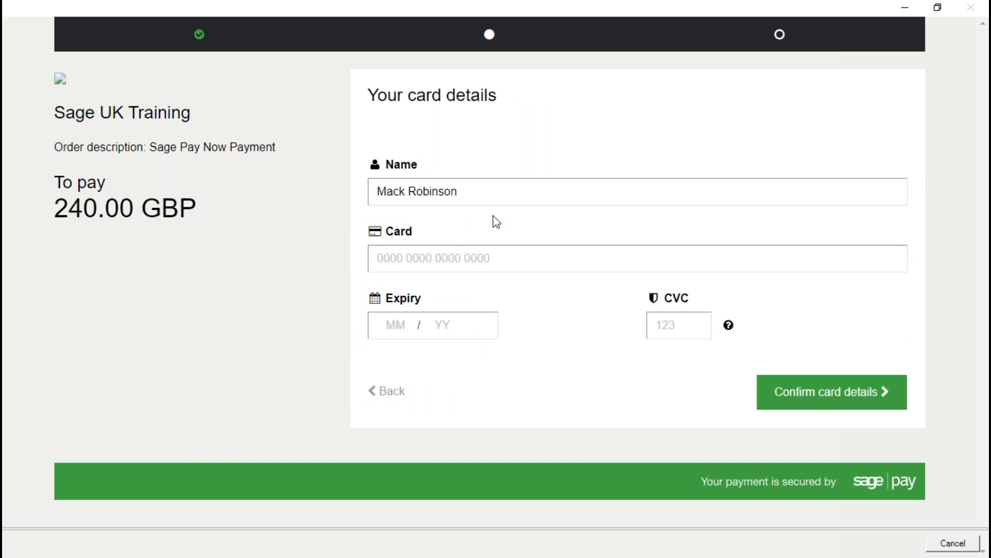
Enter the card number, expiry date and CVC security code, and confirm the card details for order review
left_click(494, 256)
type("4")
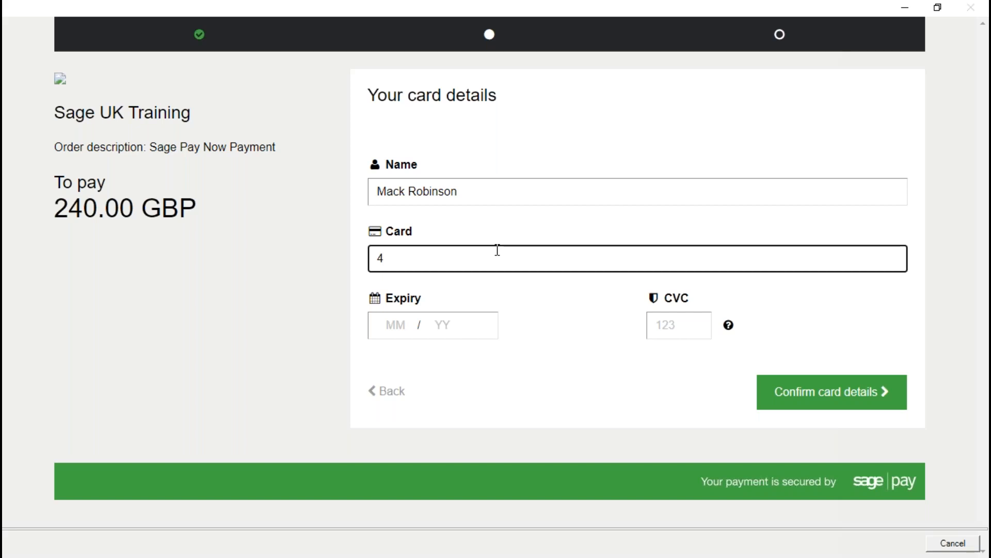
type("9290000000")
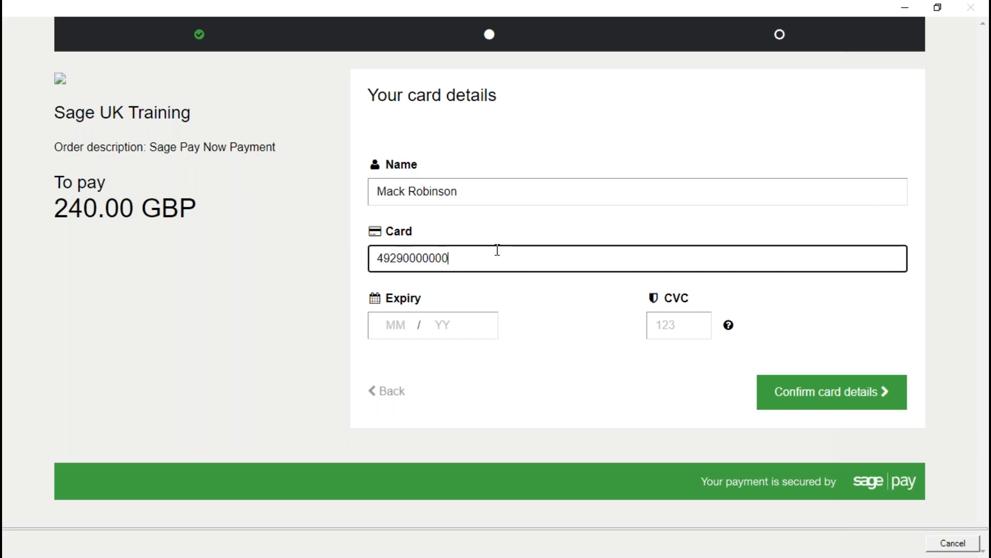
type("06")
key("Tab")
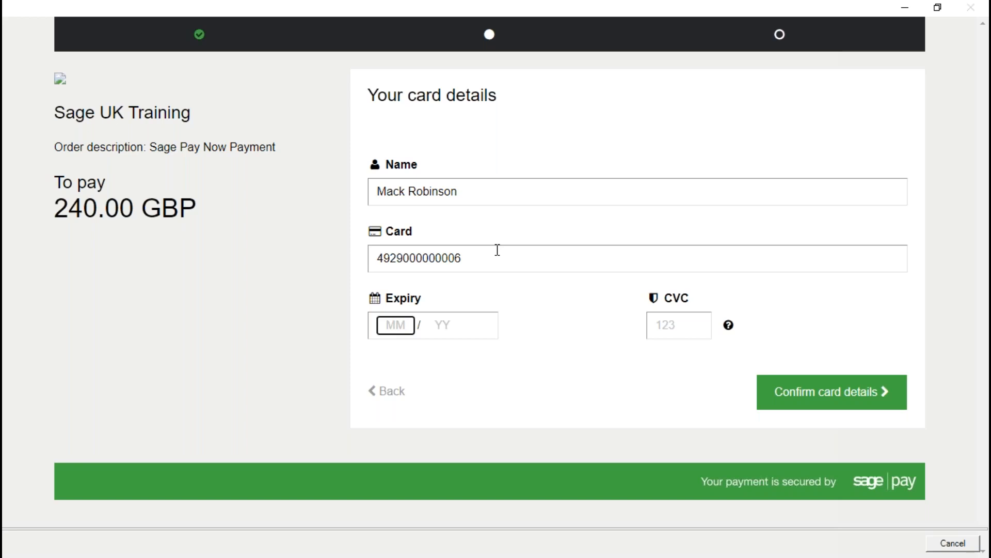
type("0125")
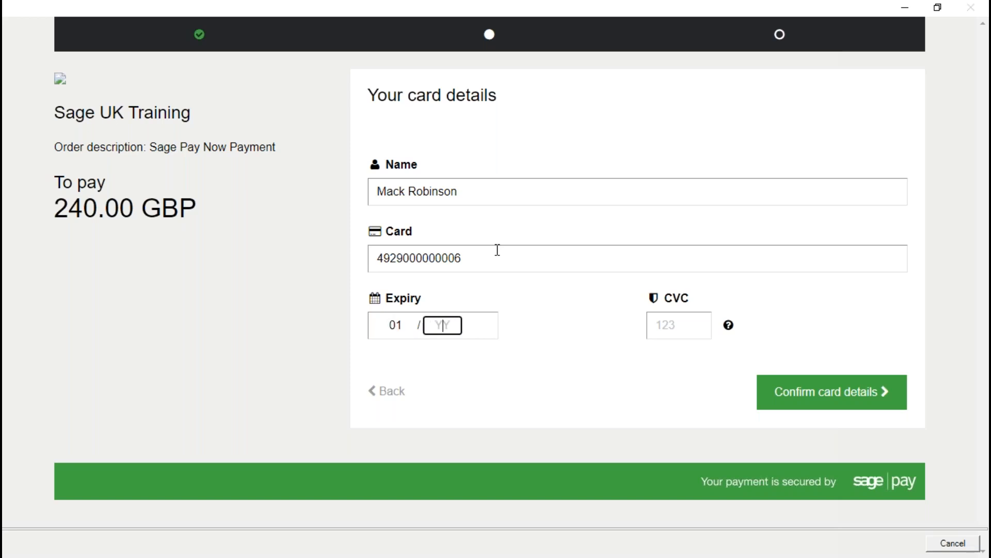
key("Tab")
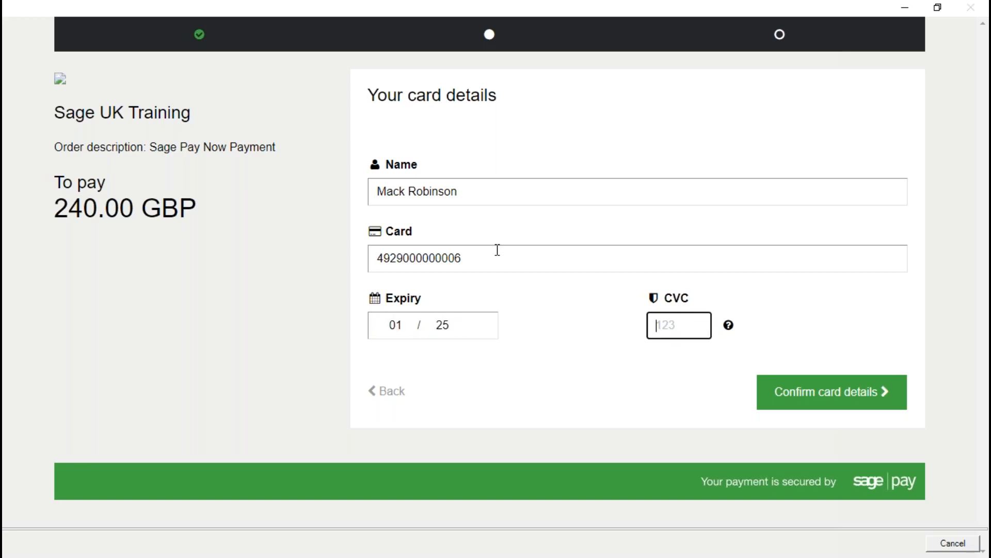
type("123")
left_click(820, 398)
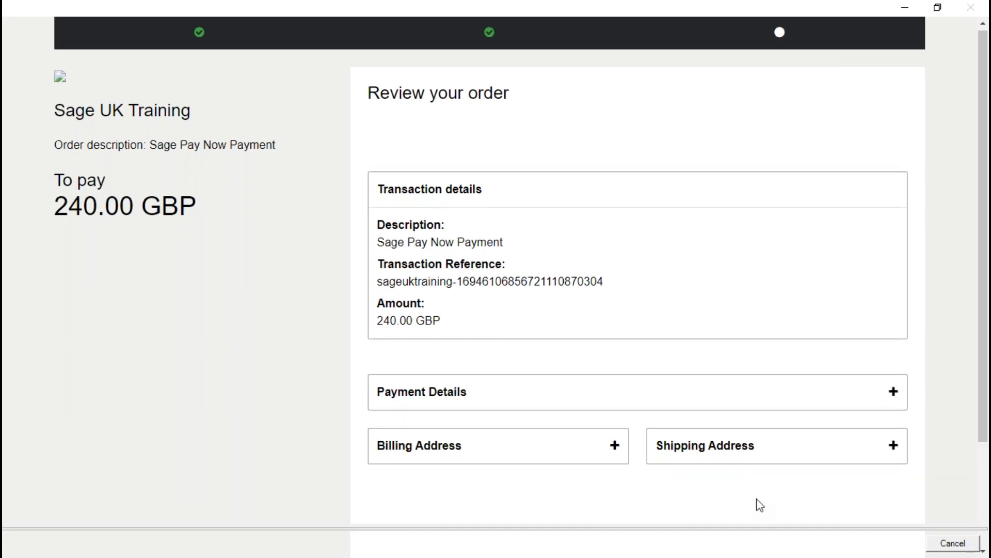
scroll(757, 501, "down", 3)
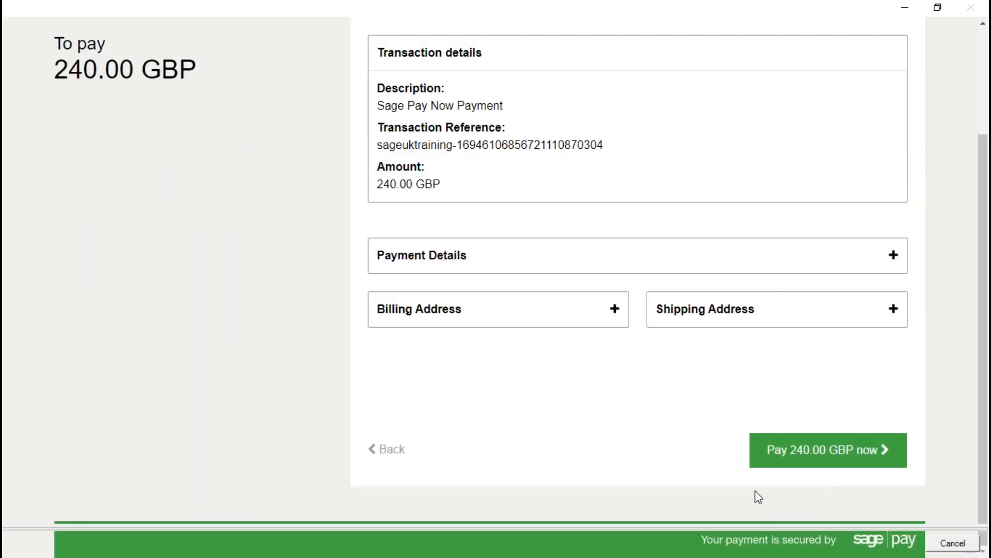
Submit the 240.00 GBP card payment, decline printing a receipt and close the customer receipt
left_click(835, 457)
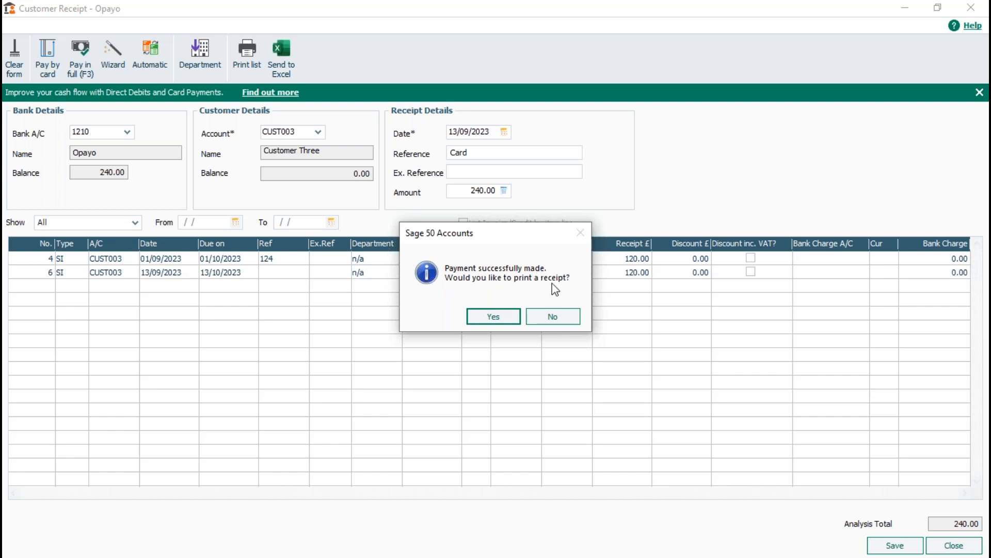
left_click(560, 313)
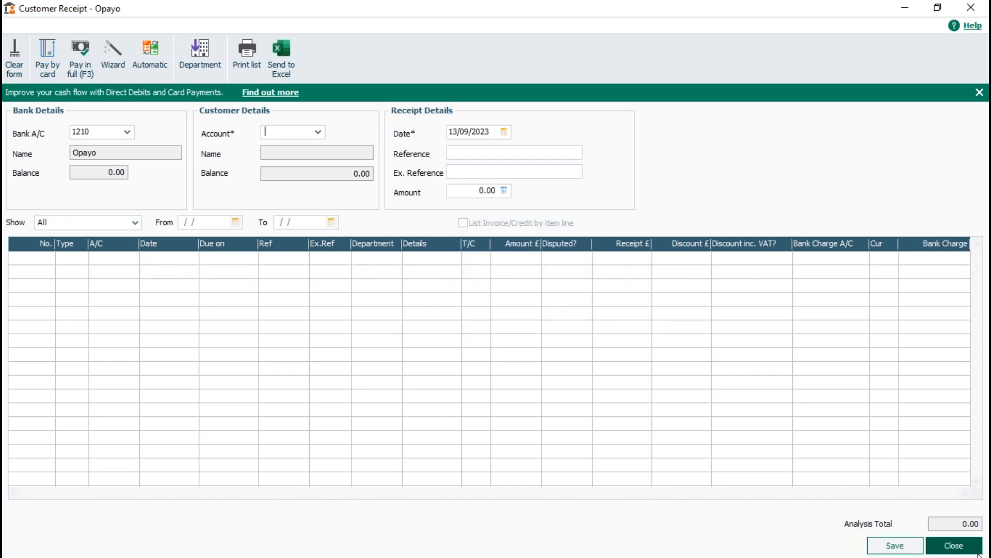
left_click(955, 546)
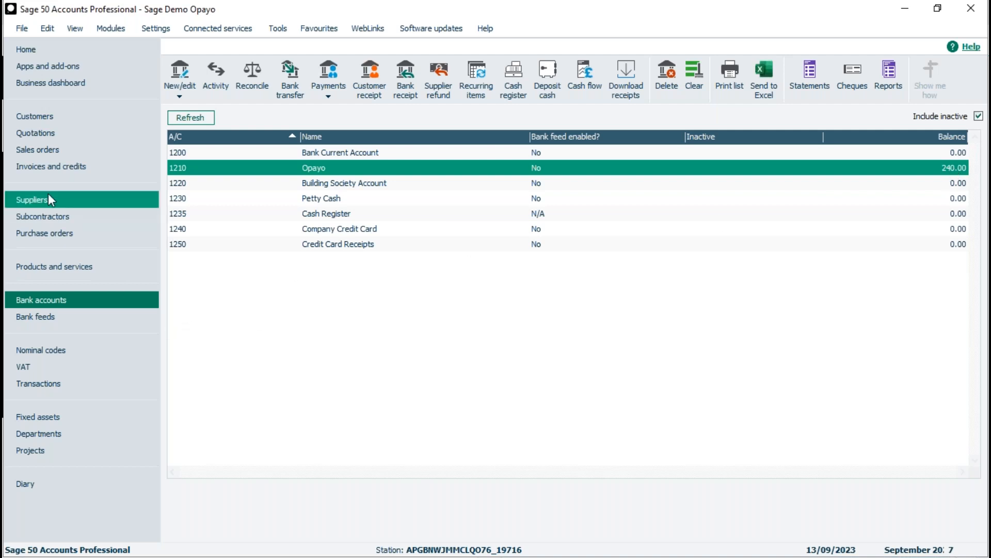
Show the customer list in the standard view and review the transaction activity of CUST003
left_click(30, 118)
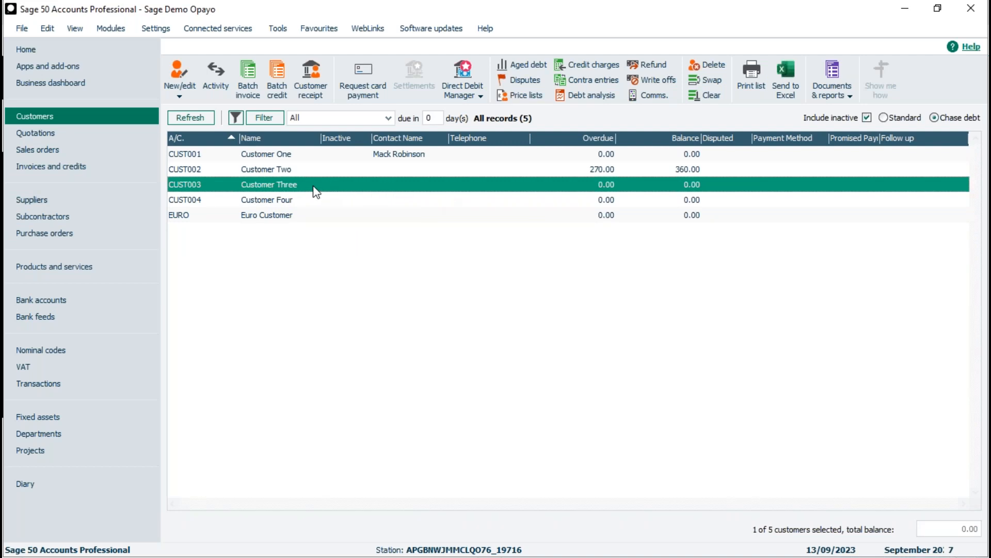
left_click(884, 117)
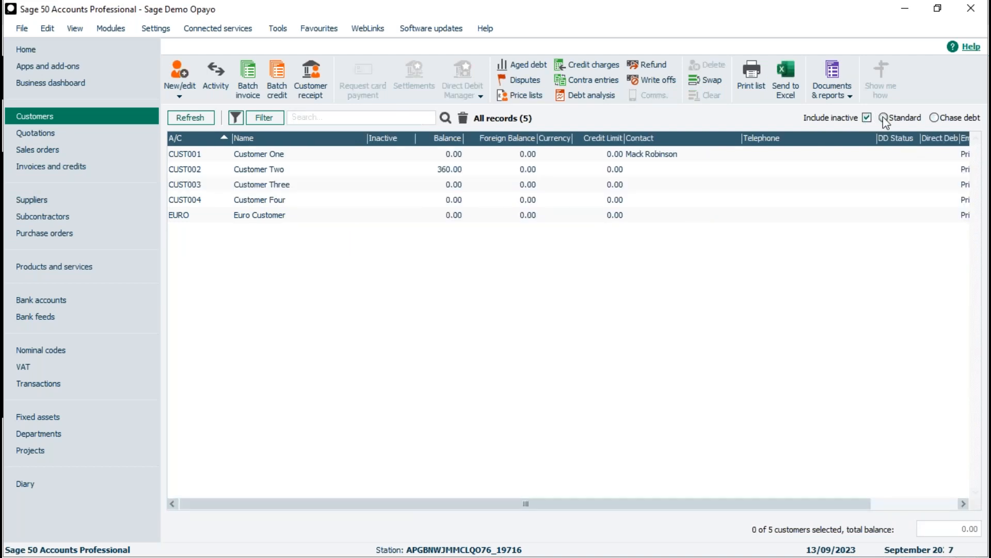
left_click(300, 187)
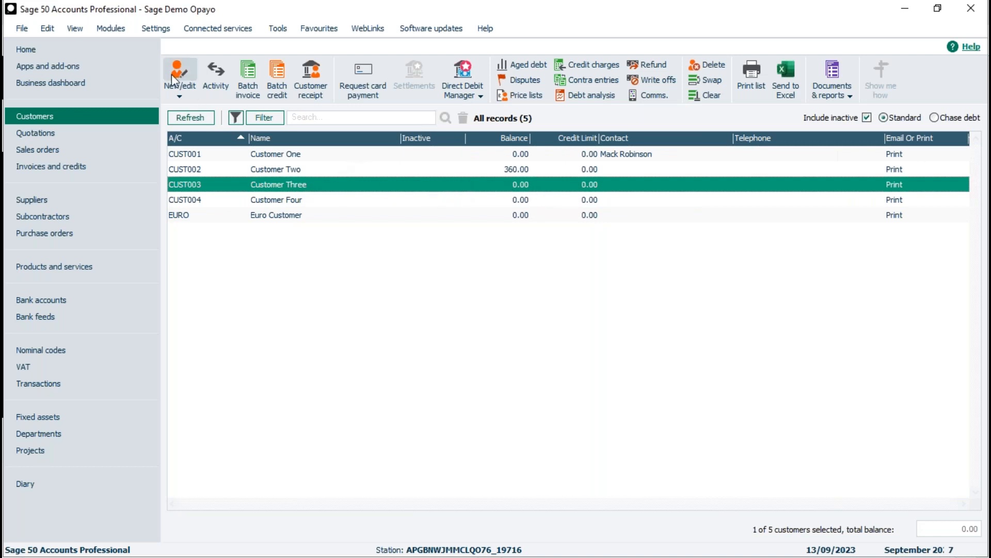
left_click(215, 79)
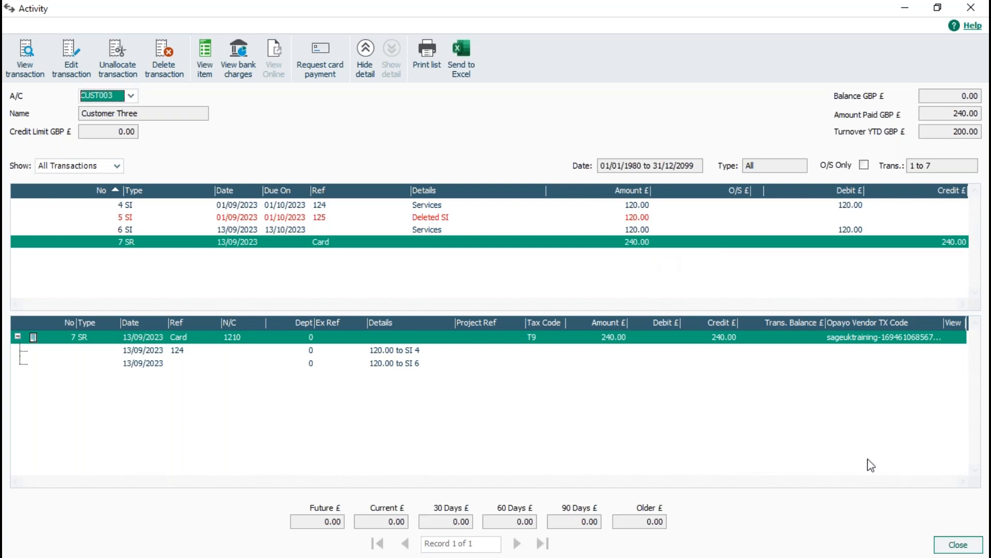
left_click(957, 544)
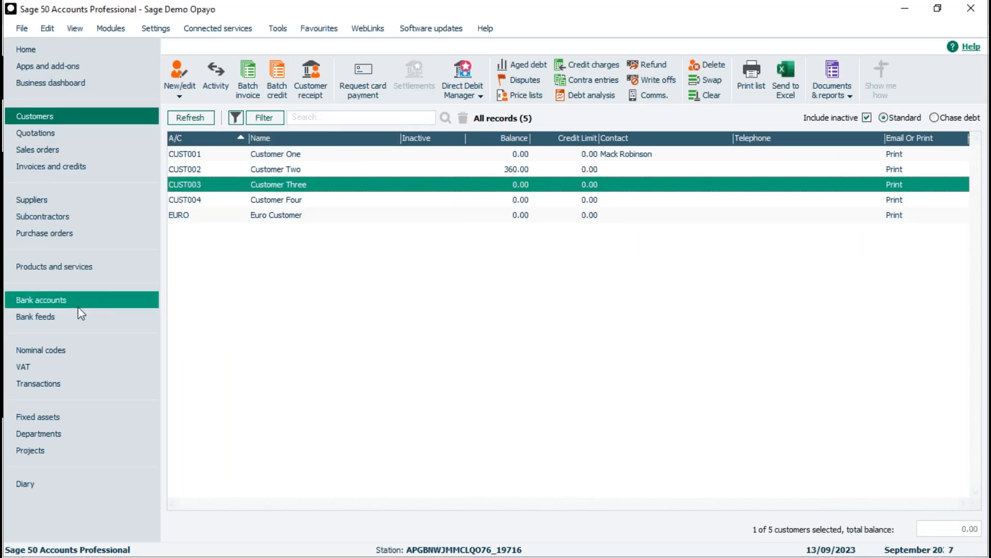
Look at the card payment option on a blank product invoice and close it without saving
left_click(27, 171)
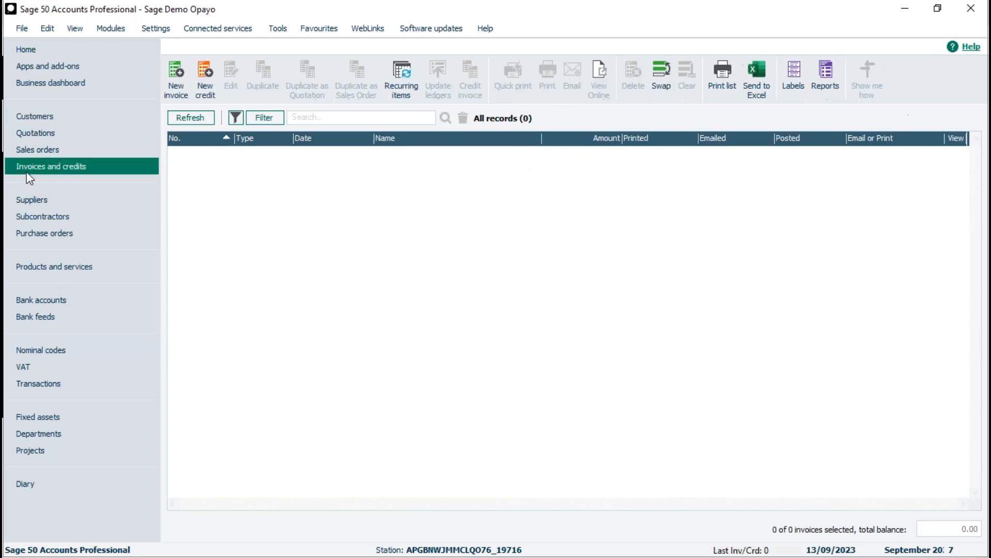
left_click(182, 77)
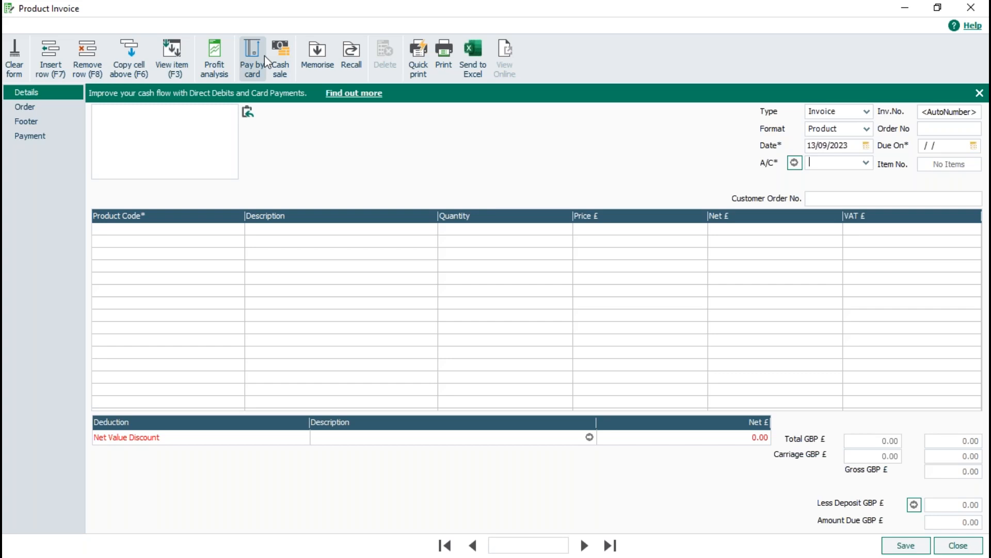
left_click(962, 548)
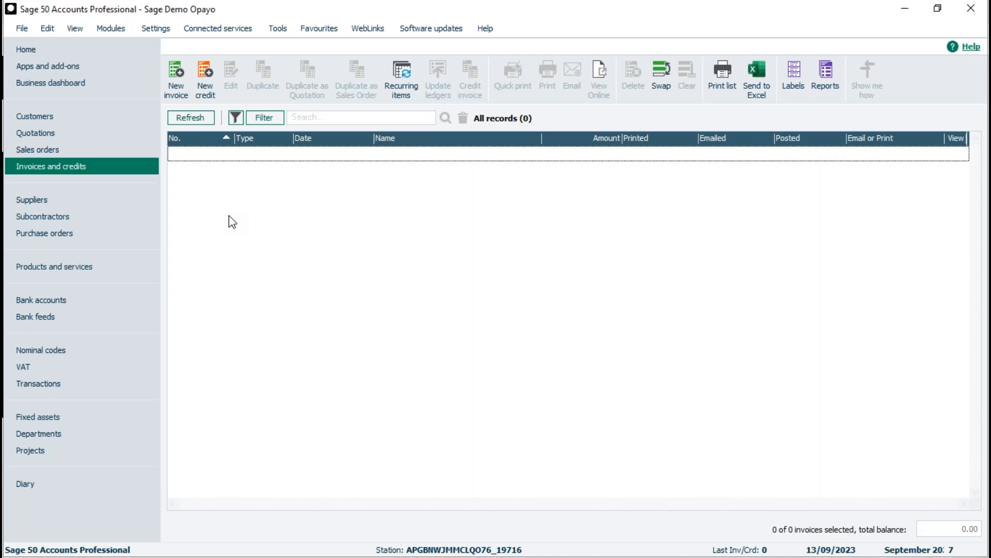
Look at the card payment options on the bank receipt and supplier refund forms for the Opayo account, and close both
left_click(51, 300)
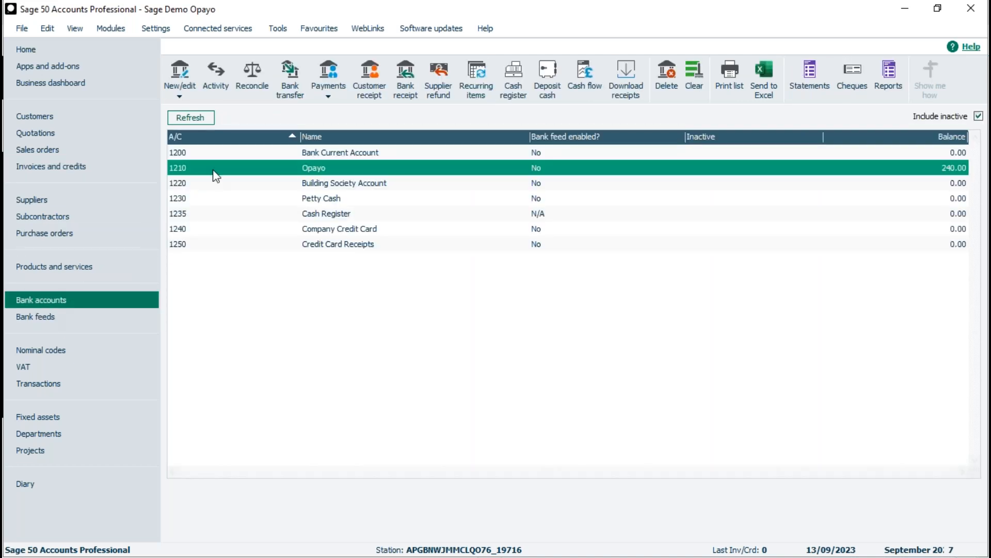
left_click(403, 85)
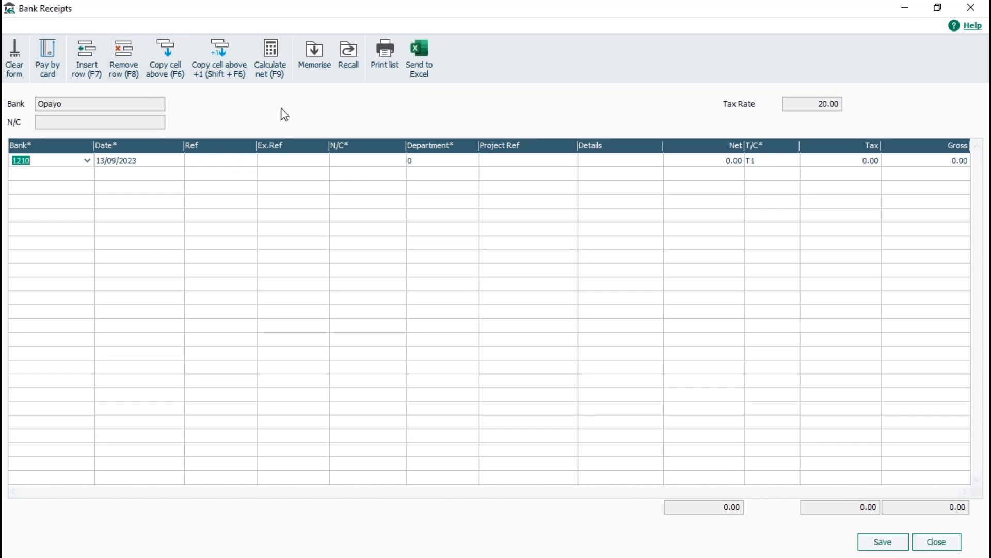
left_click(936, 540)
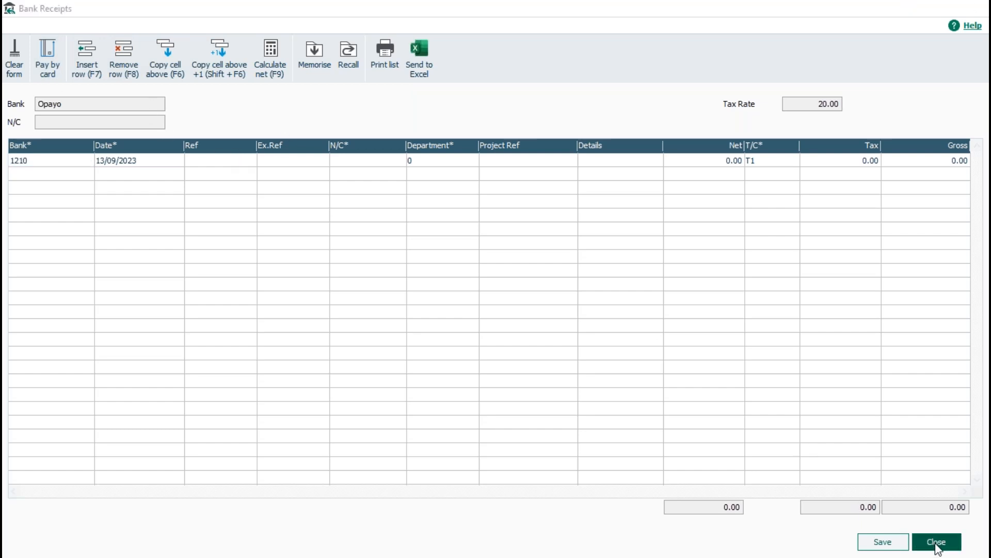
left_click(438, 77)
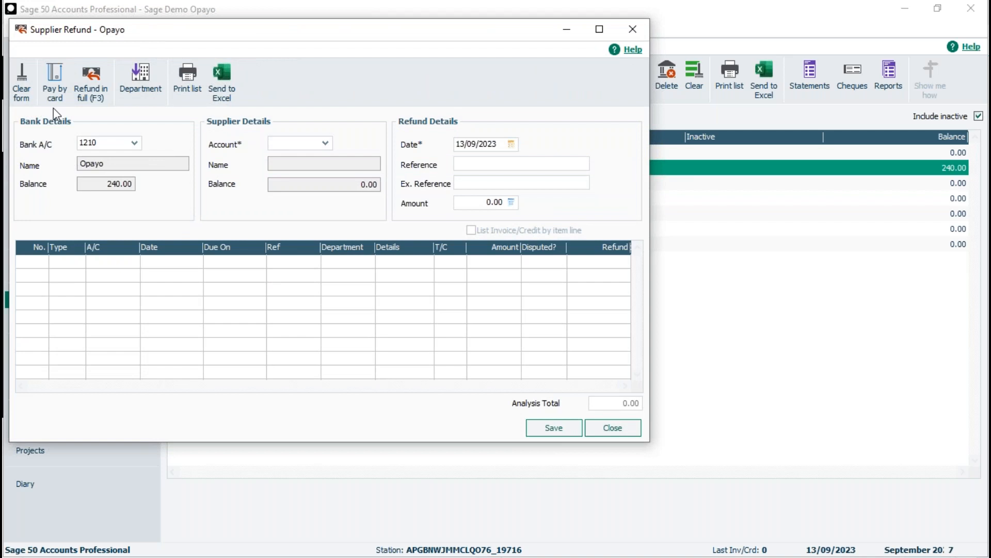
left_click(618, 427)
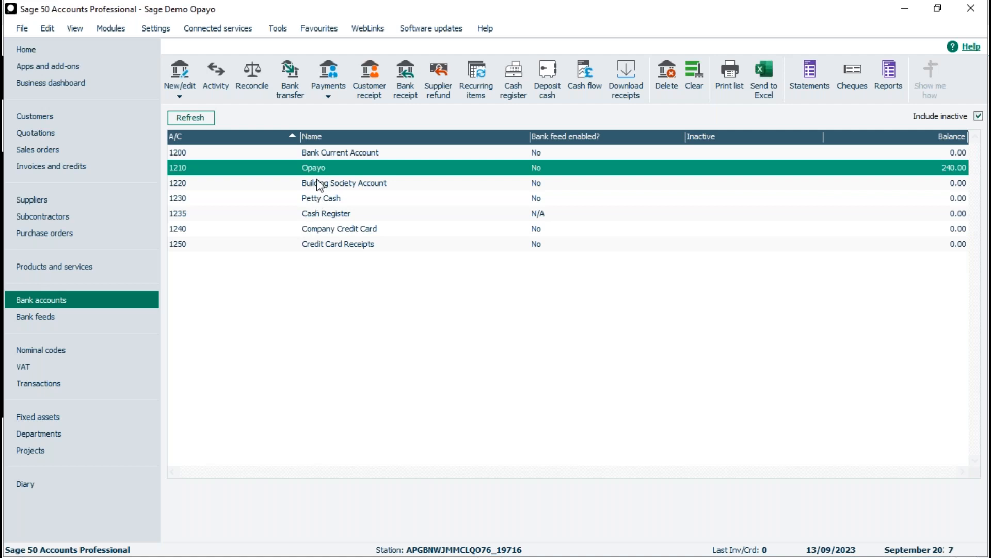
Open the CUST002 customer record and display its transaction activity
left_click(64, 116)
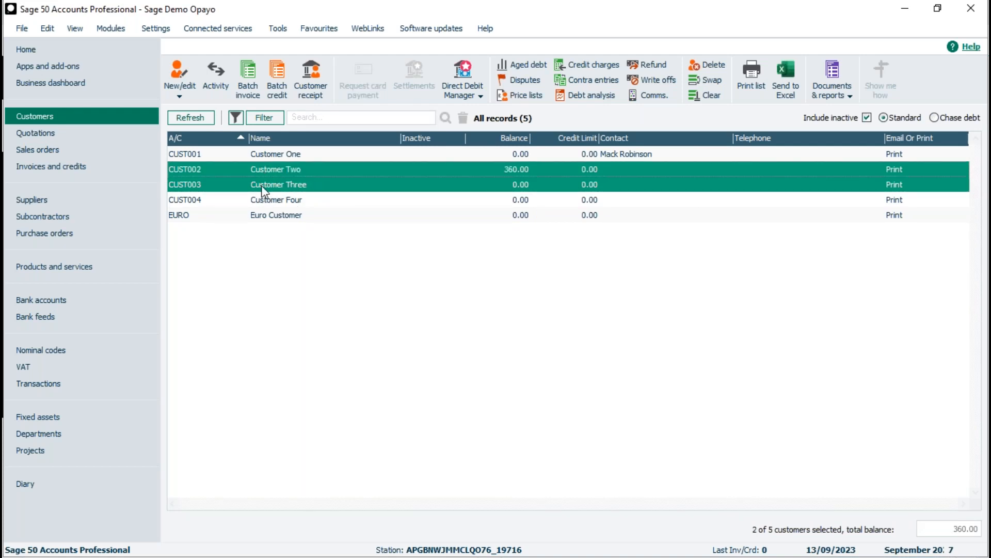
left_click(259, 171)
double_click(259, 169)
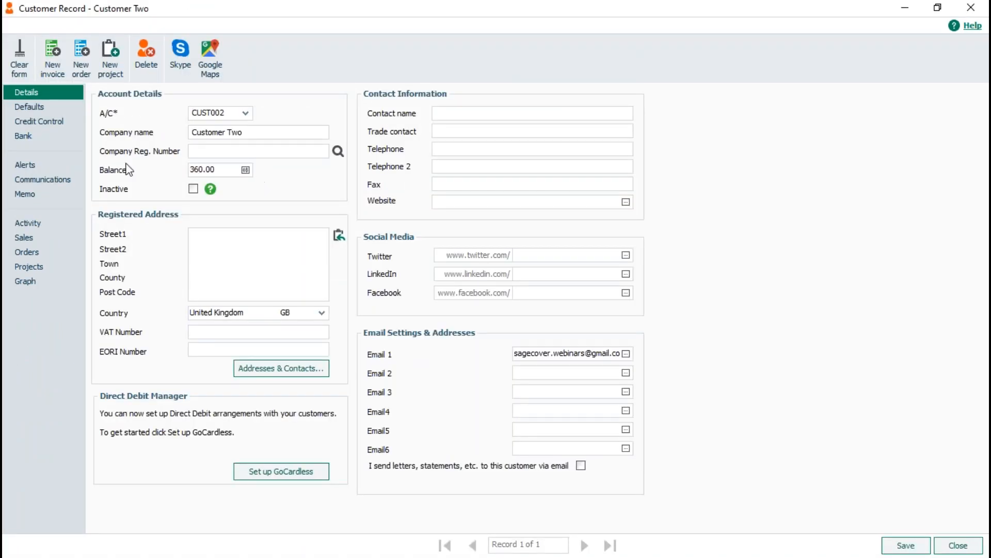
left_click(32, 222)
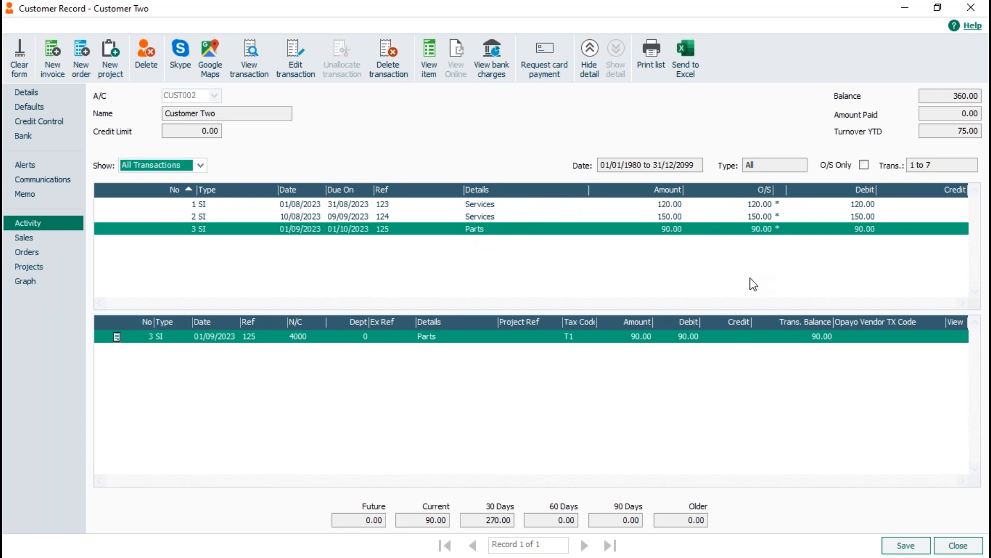
Request a card payment of £100 from Customer Two and generate the payment link
left_click(543, 54)
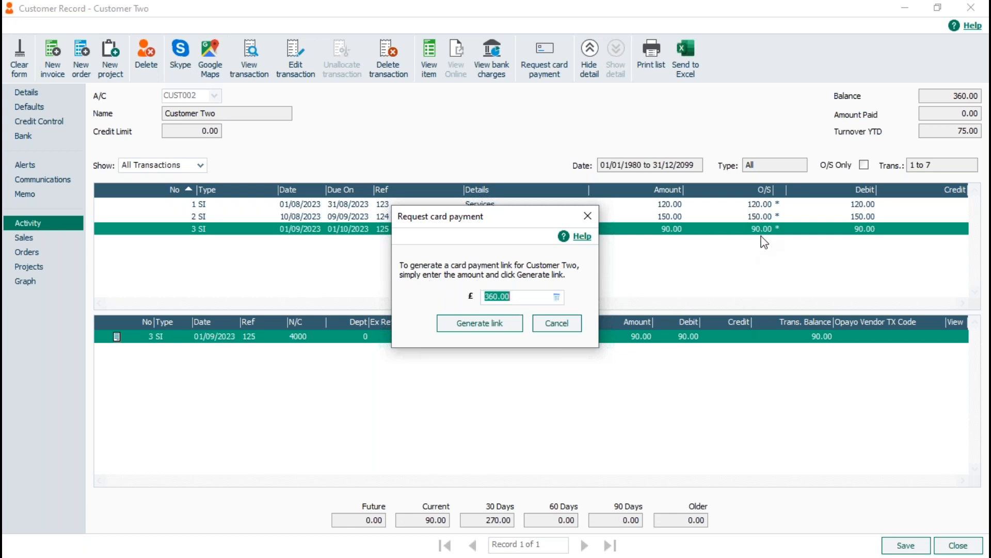
left_click(521, 299)
key("BackSpace")
key("BackSpace")
key("BackSpace")
key("BackSpace")
key("BackSpace")
key("BackSpace")
type("100")
left_click(479, 324)
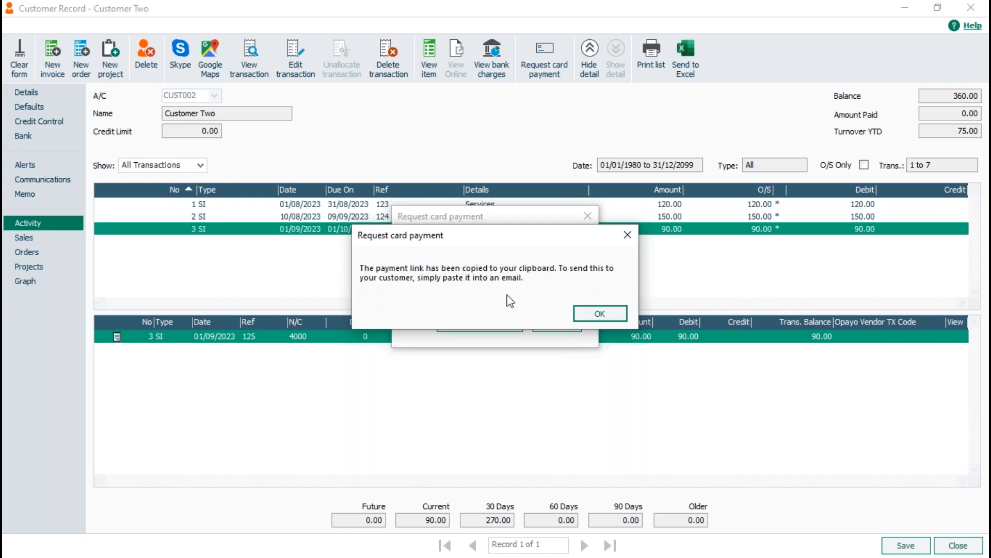
left_click(600, 314)
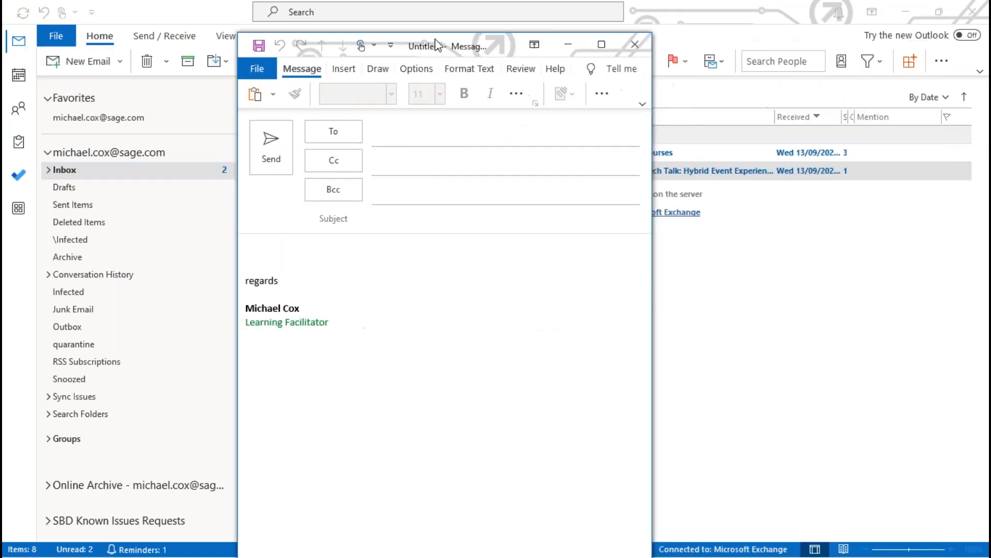
Switch to Outlook and paste the payment link above the signature in a new email
left_click(307, 239)
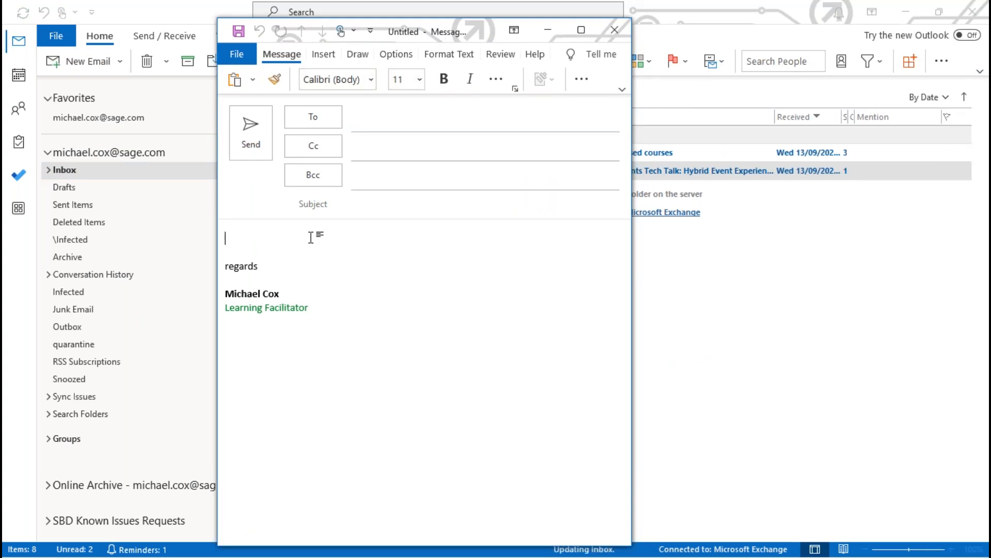
type("To pay securely with your credit or debit card using Opayo by Elavon, click here.  For more information, visit the Opayo by Elavon website.")
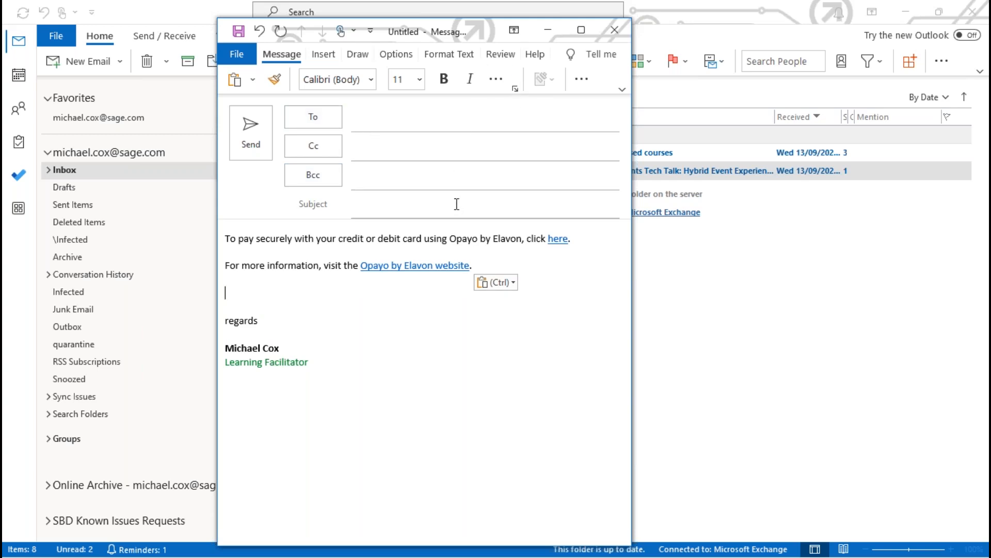
mouse_move(556, 245)
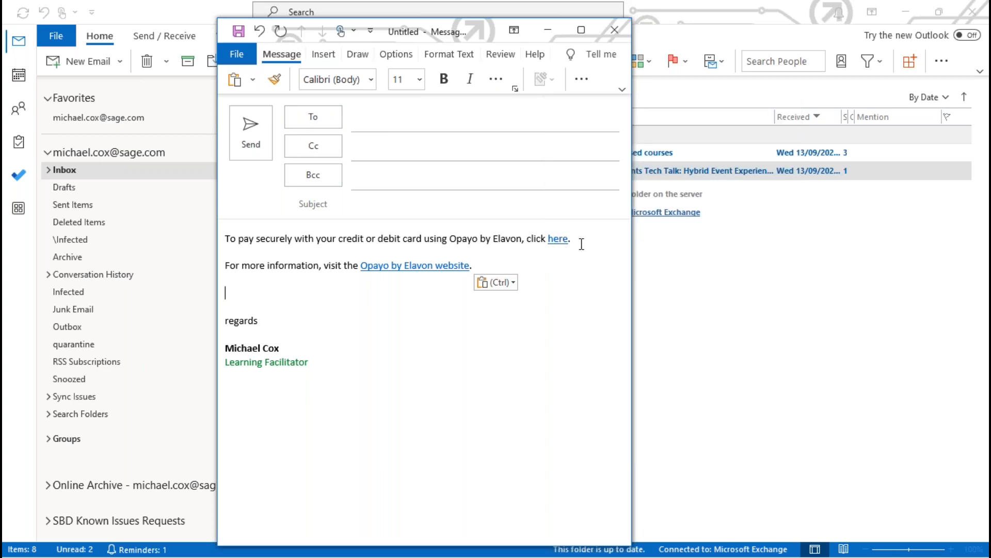
Address the email to the sender's own work e-mail account
left_click(403, 123)
type("sa")
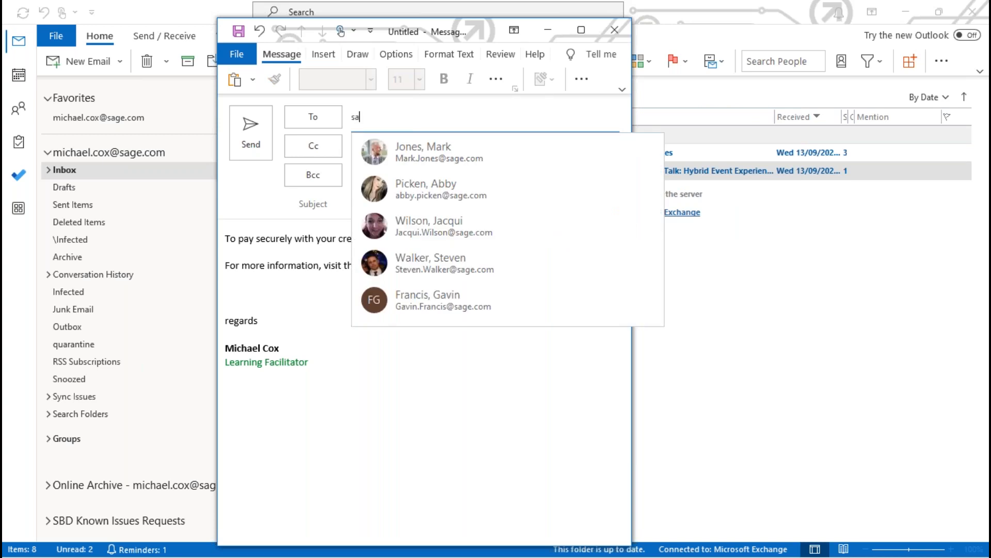
type("ge")
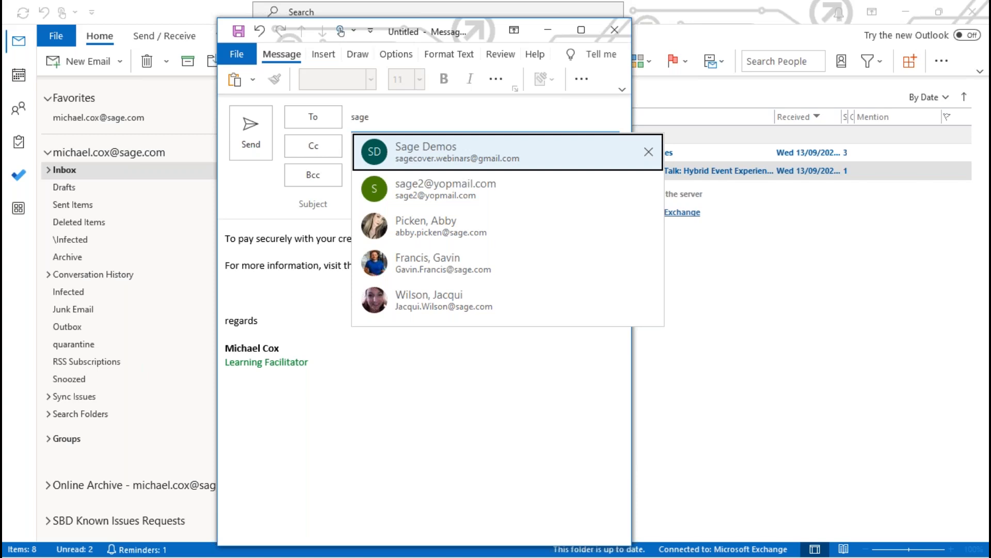
key("BackSpace")
key("BackSpace")
key("BackSpace")
key("BackSpace")
type("michael")
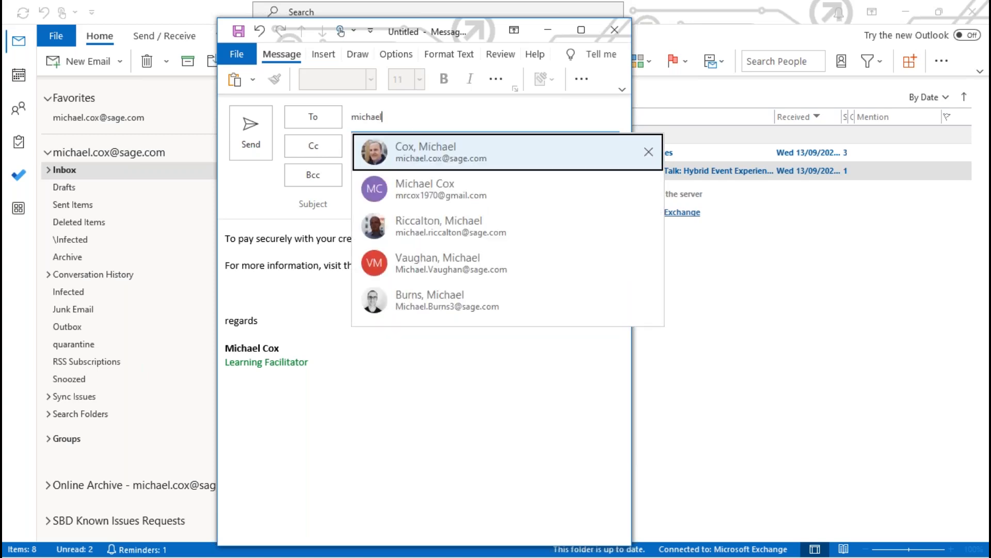
left_click(431, 155)
Give the email the subject Payment and send it
left_click(370, 206)
type("Payment")
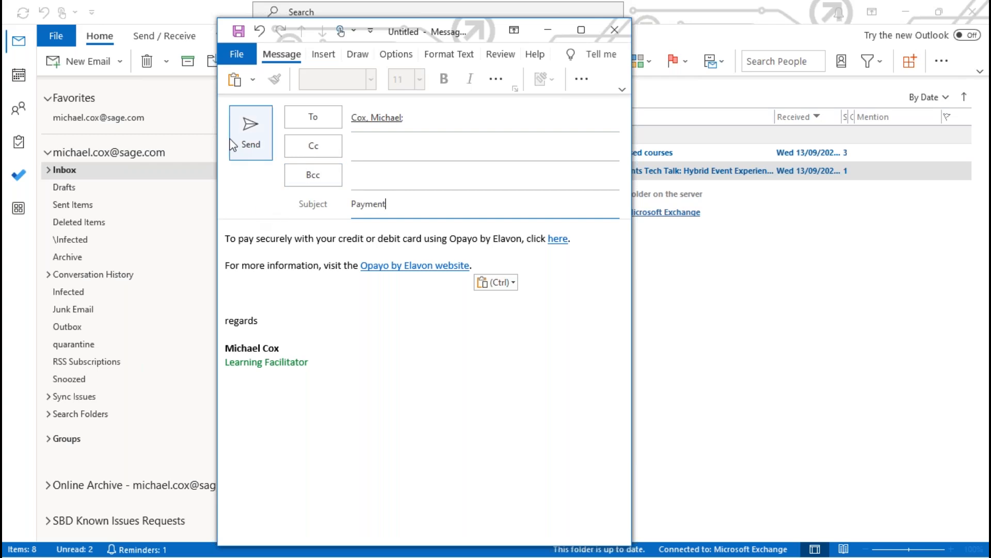
left_click(251, 132)
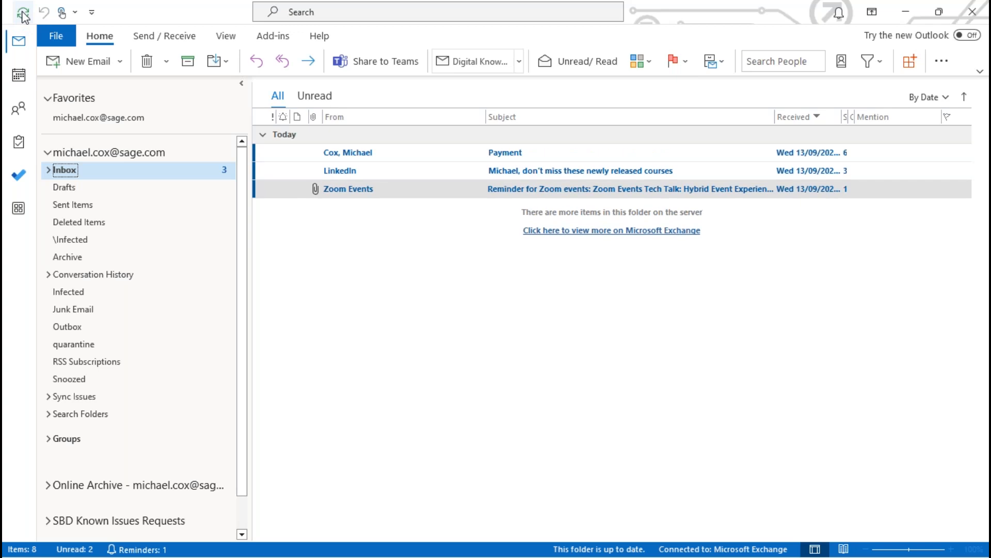
Open the received Payment email from the inbox in a full-size message window
left_click(497, 152)
double_click(497, 153)
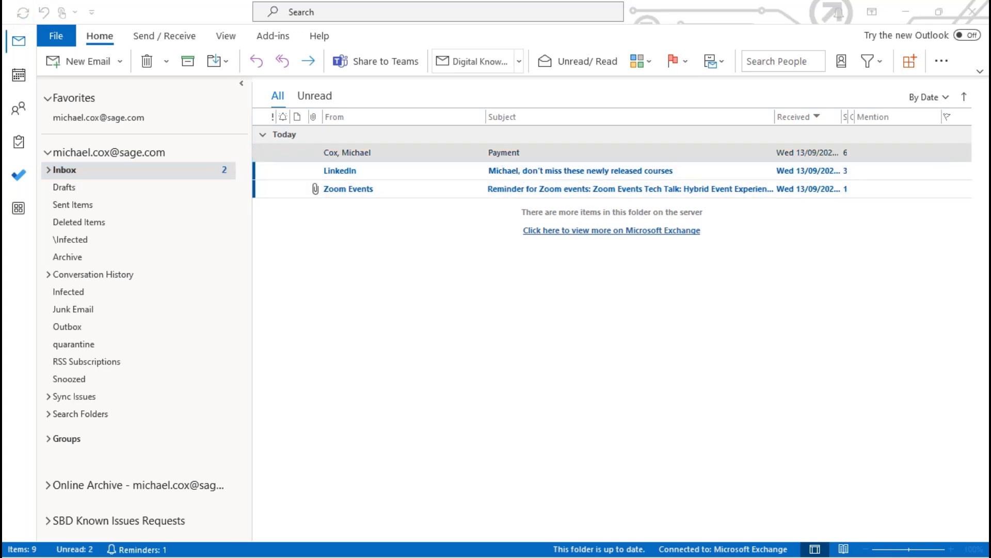
left_click_drag(990, 42, 561, 19)
left_click(641, 24)
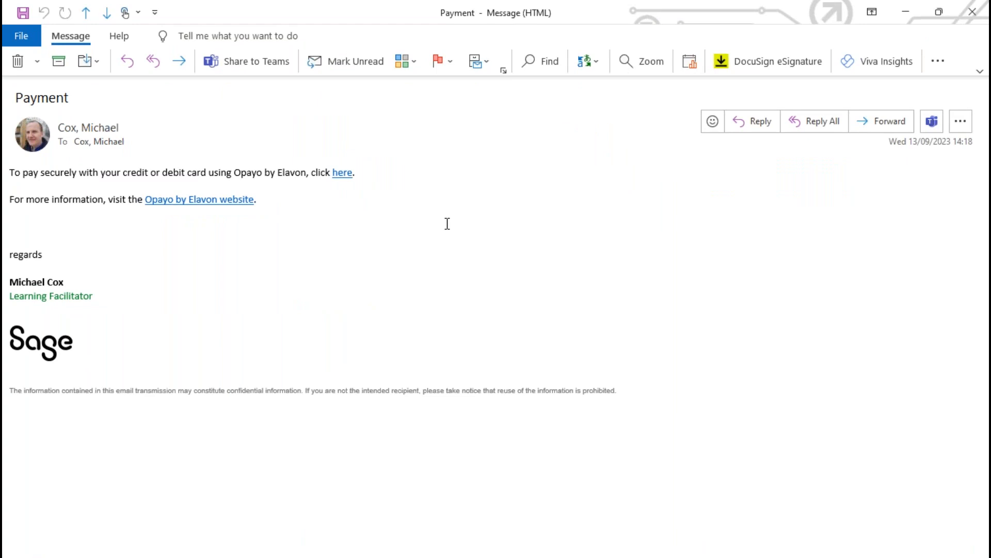
Follow the secure card payment link in the email and show the Sage Pay transaction overview full size in the browser
mouse_move(345, 175)
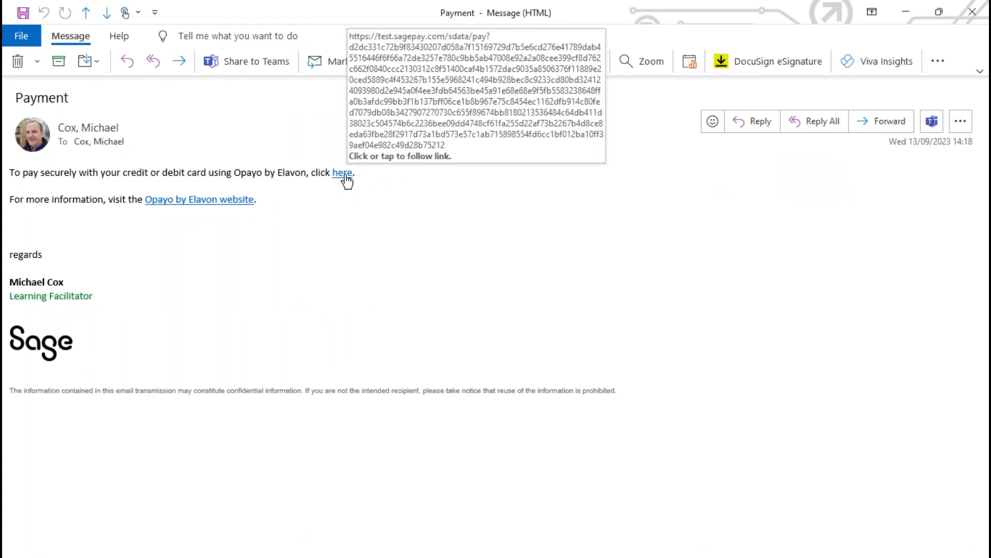
left_click(345, 175)
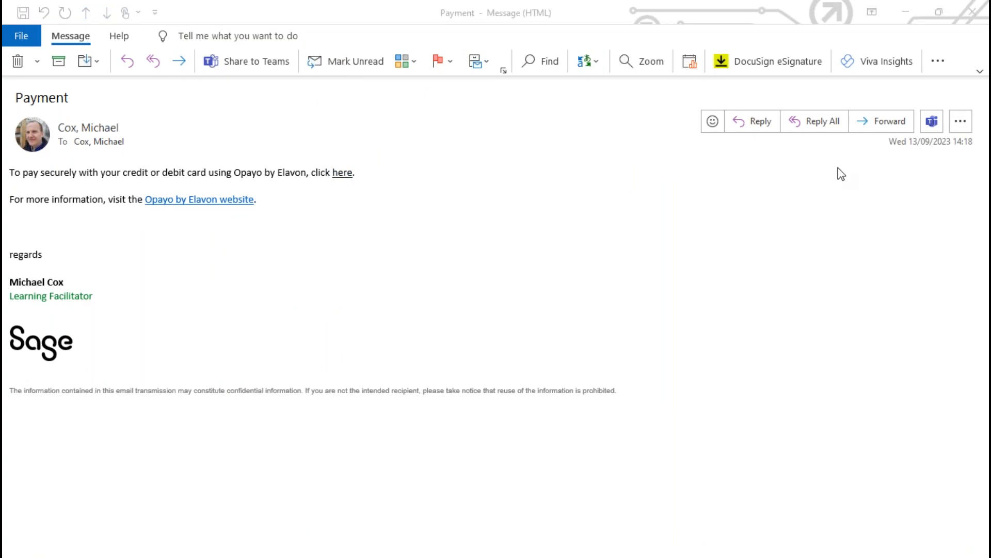
left_click_drag(990, 11, 464, 35)
left_click(785, 31)
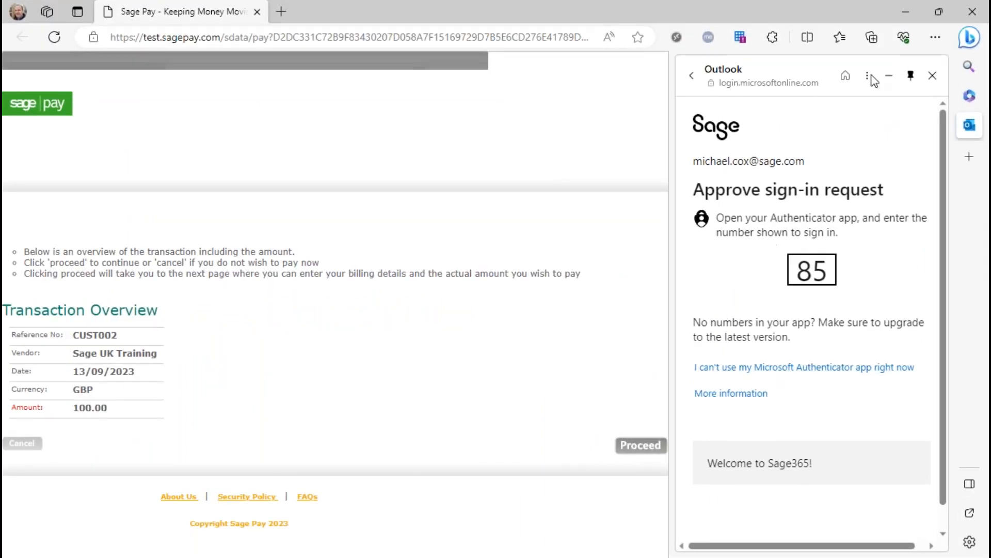
Proceed from the transaction overview to the billing details and fill in the payer's saved name and city
left_click(933, 75)
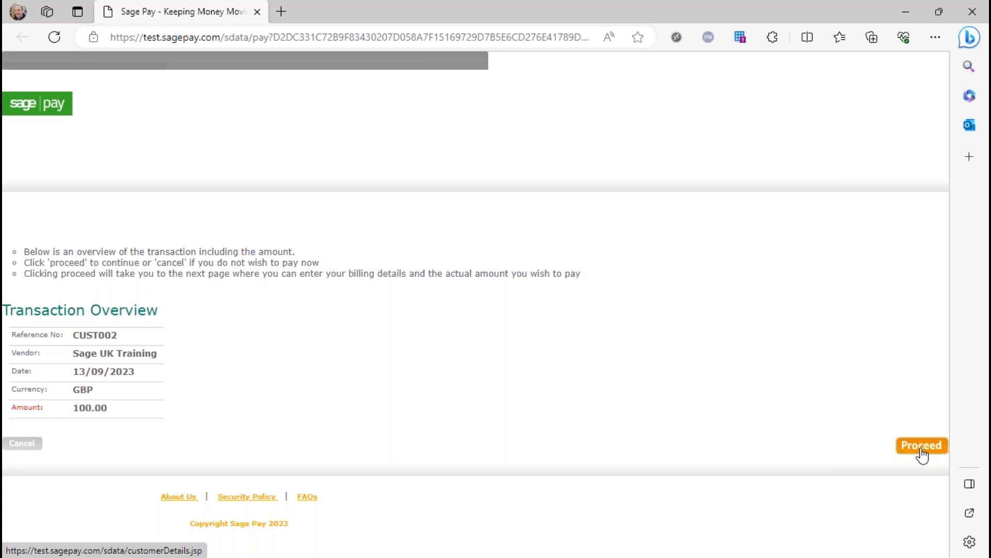
left_click(922, 448)
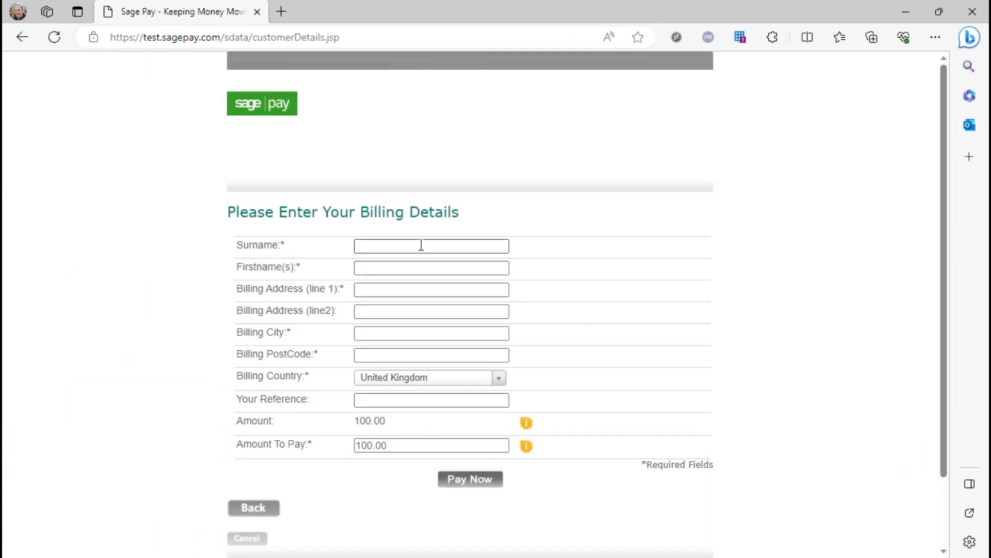
left_click(420, 245)
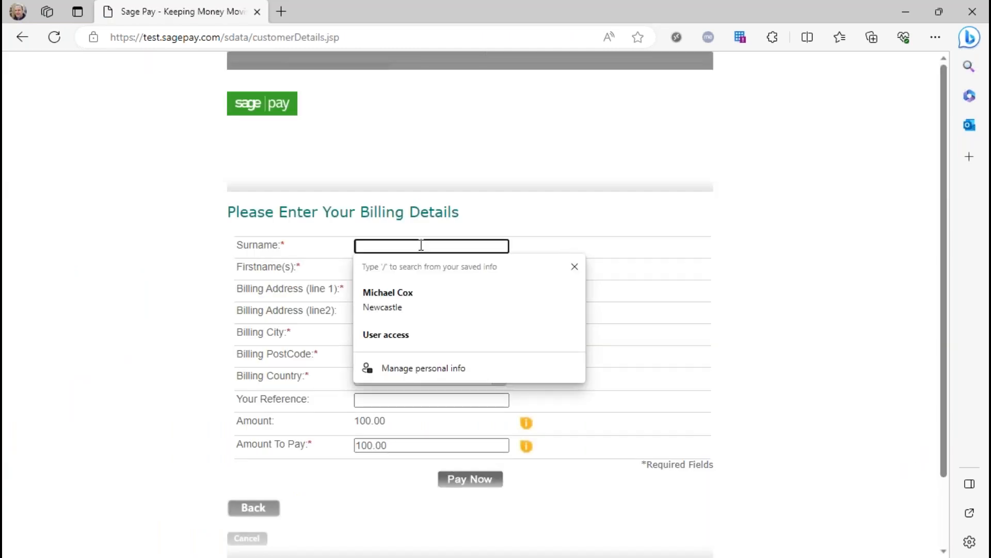
left_click(388, 293)
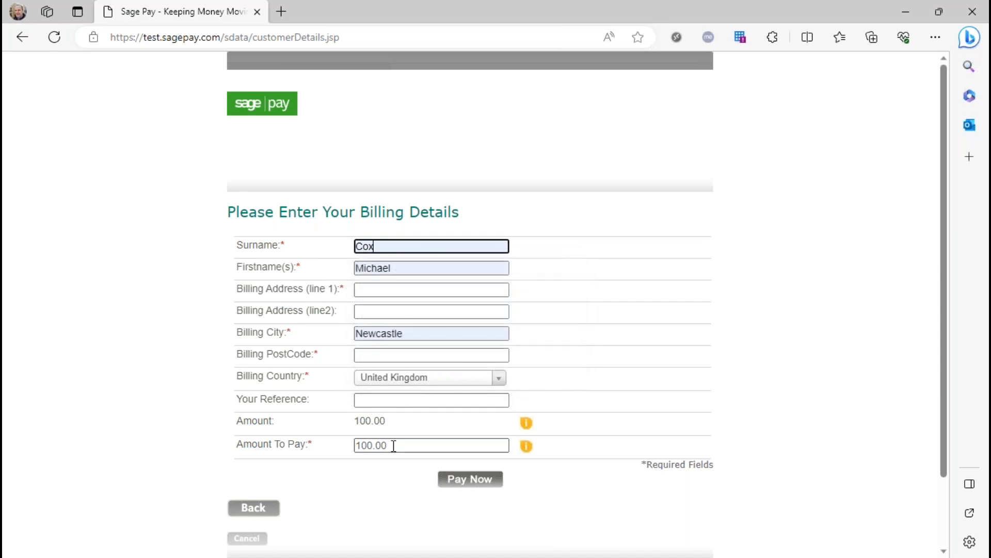
Enter the first line of the billing address and set the payer's reference to MC
left_click(366, 290)
type("123 High Street")
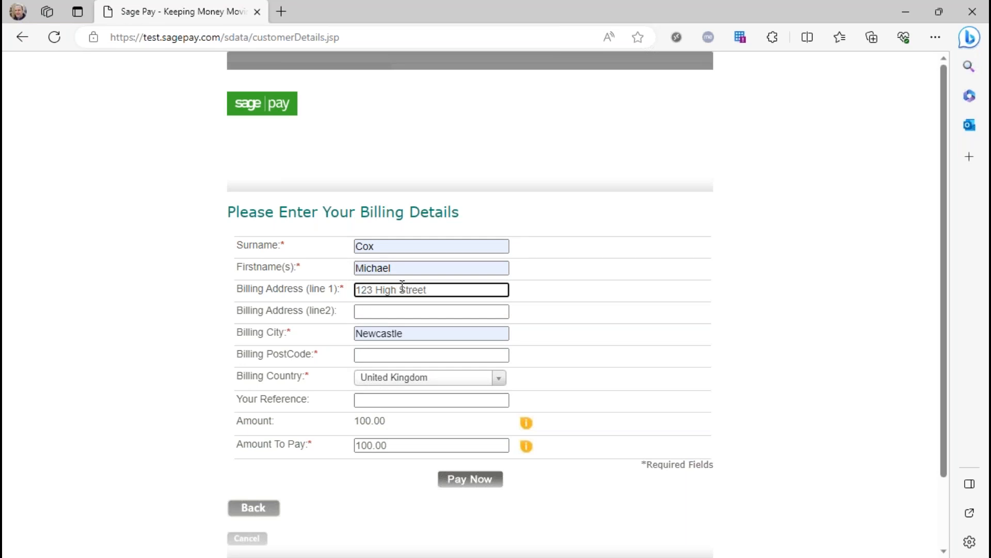
left_click(397, 402)
type("MC")
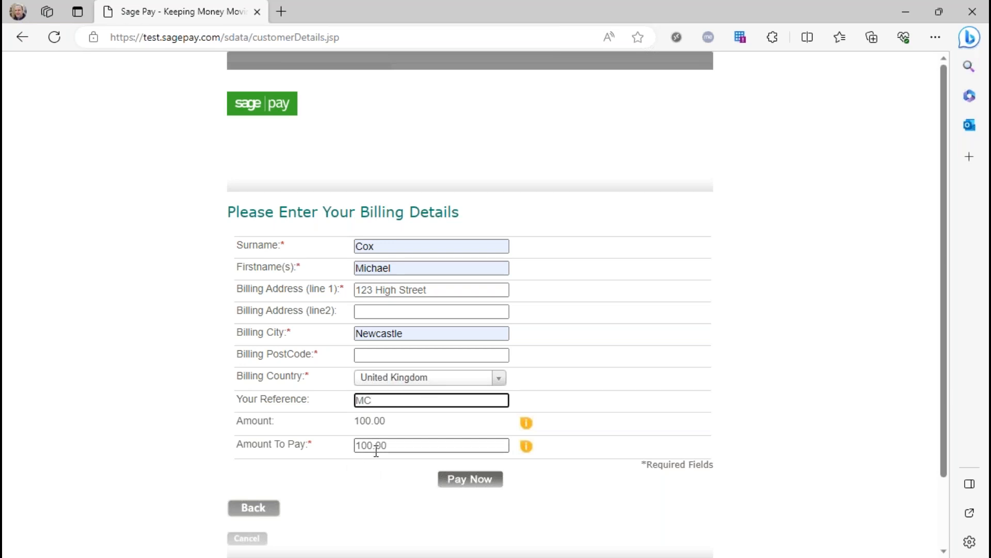
left_click(400, 444)
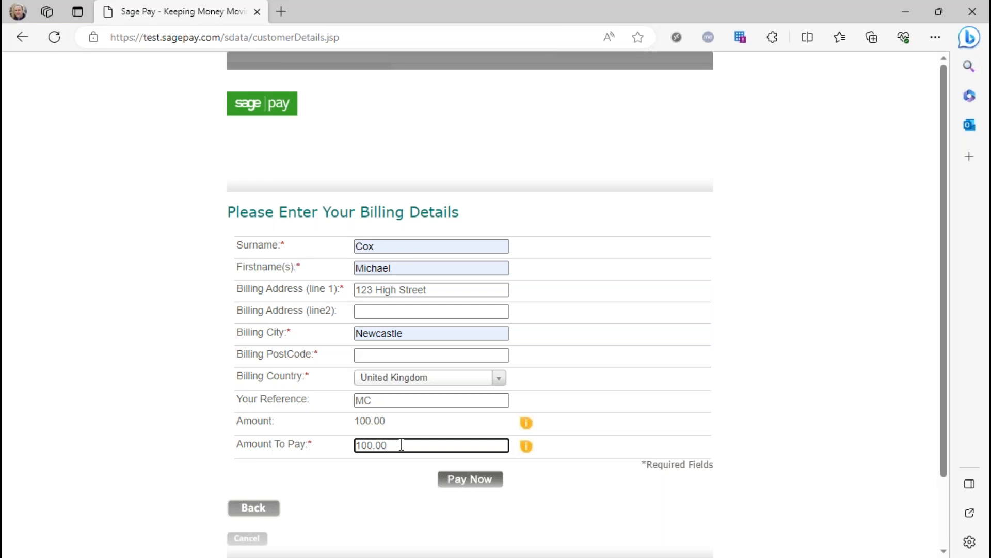
Submit the billing details for payment, including the required billing postcode
left_click(473, 481)
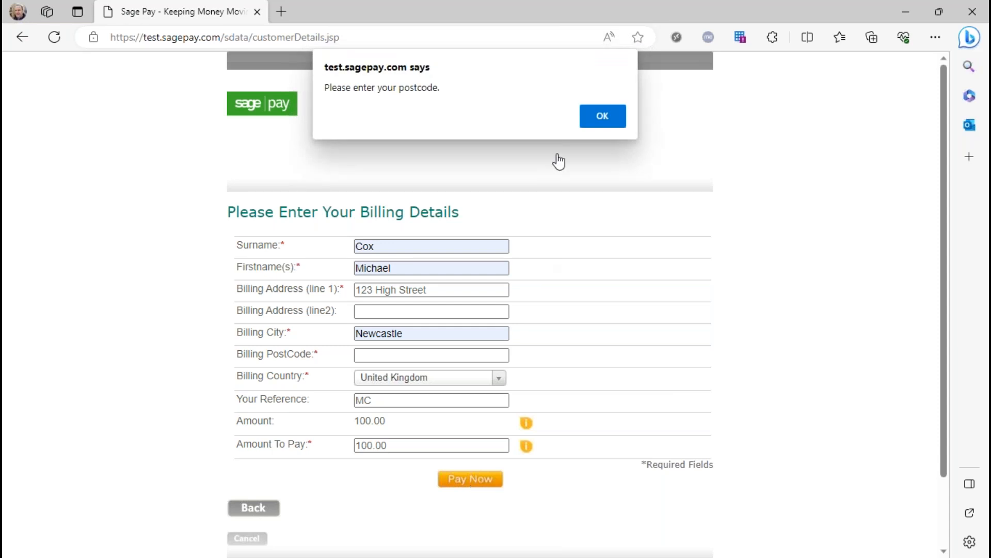
left_click(597, 115)
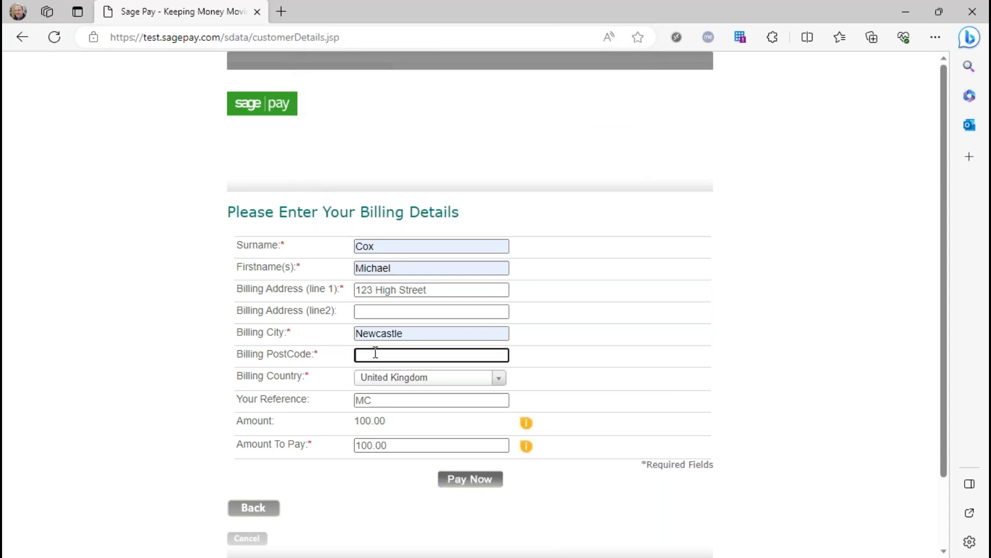
type("NE1 2AW")
left_click(481, 480)
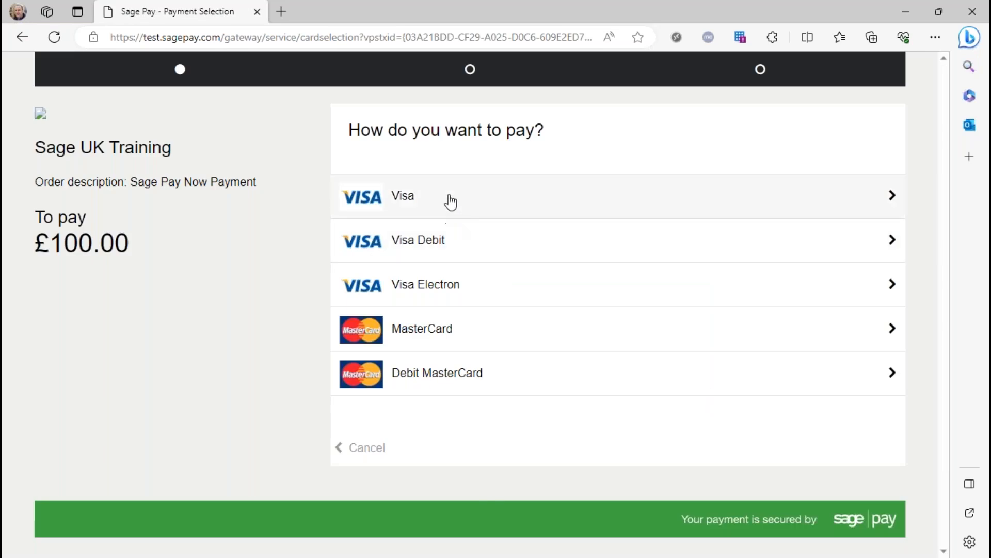
Choose Visa as the payment method and enter the card number
left_click(418, 196)
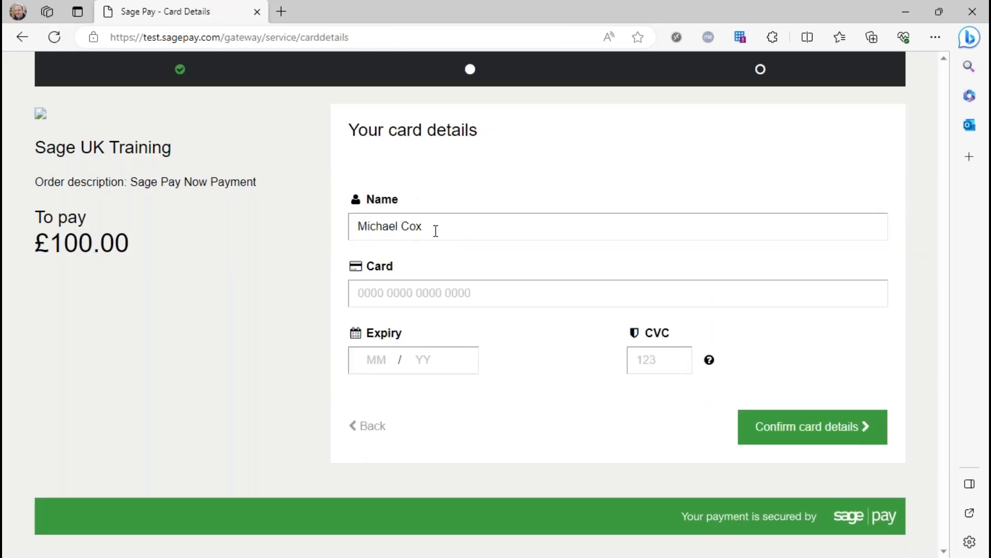
left_click(399, 284)
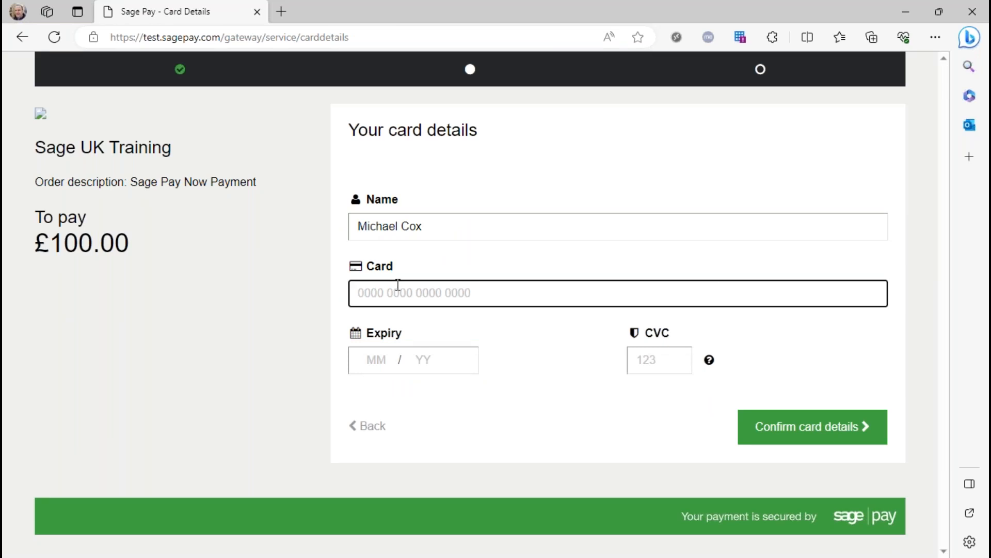
type("4929")
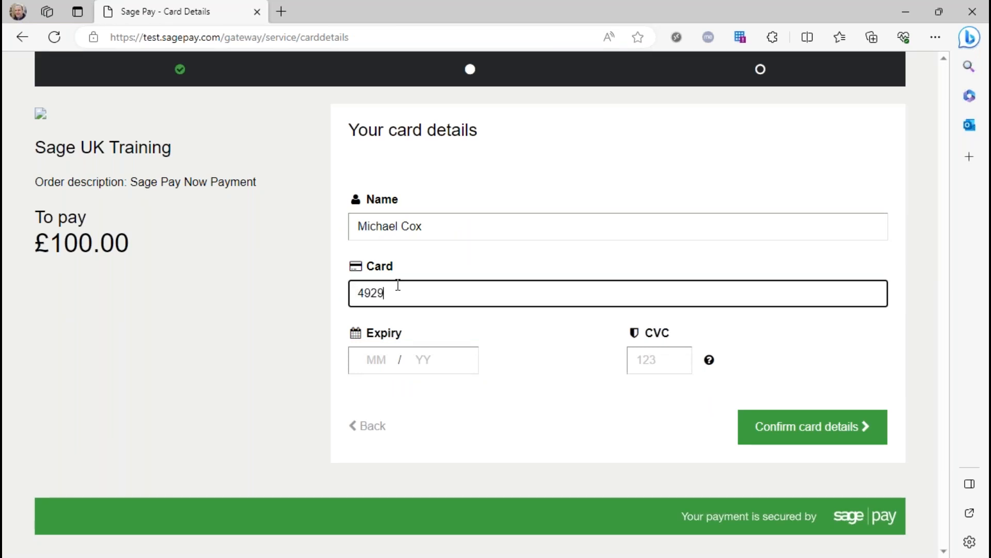
type("000000006")
Enter the card's expiry date and CVC security code, and confirm the card details
left_click(378, 361)
type("0125")
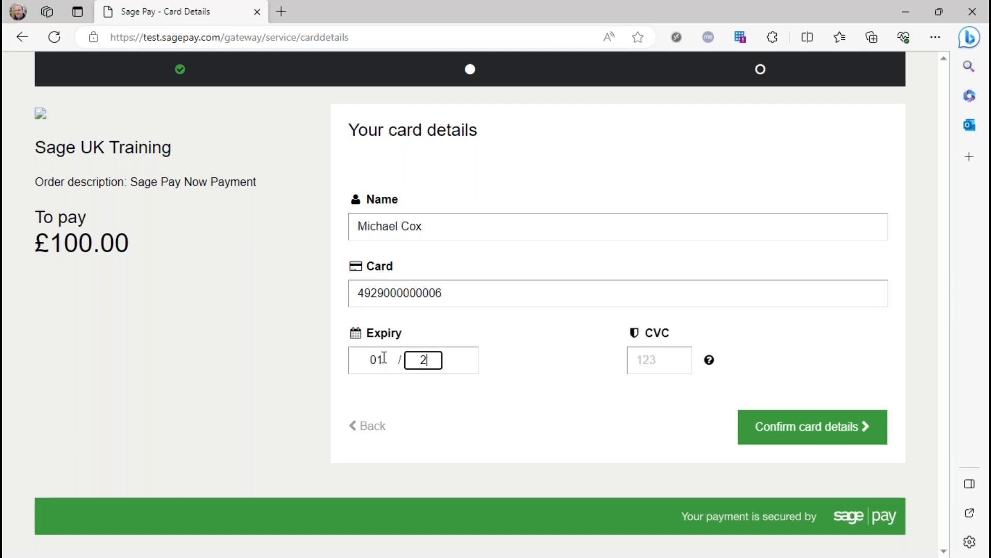
key("Tab")
type("123")
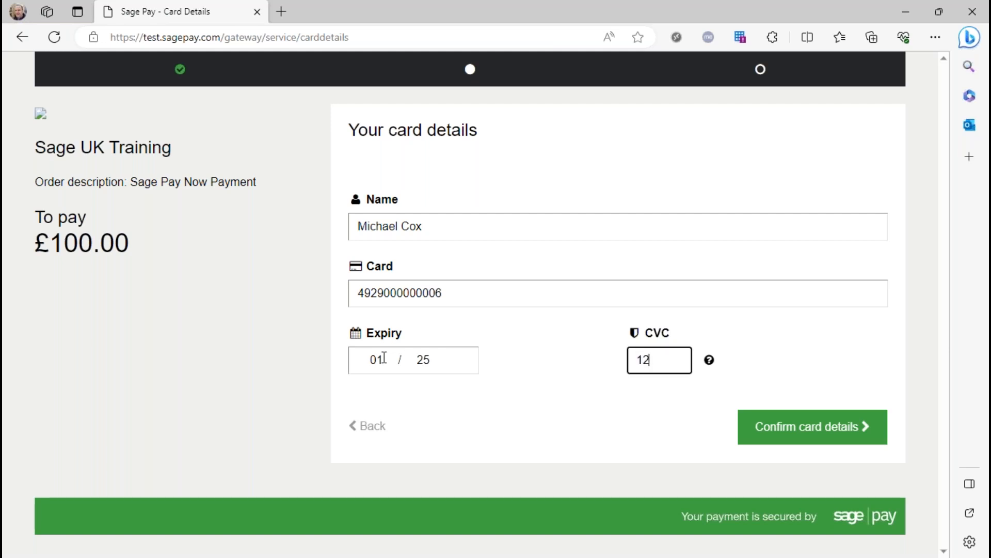
left_click(812, 431)
left_click(644, 59)
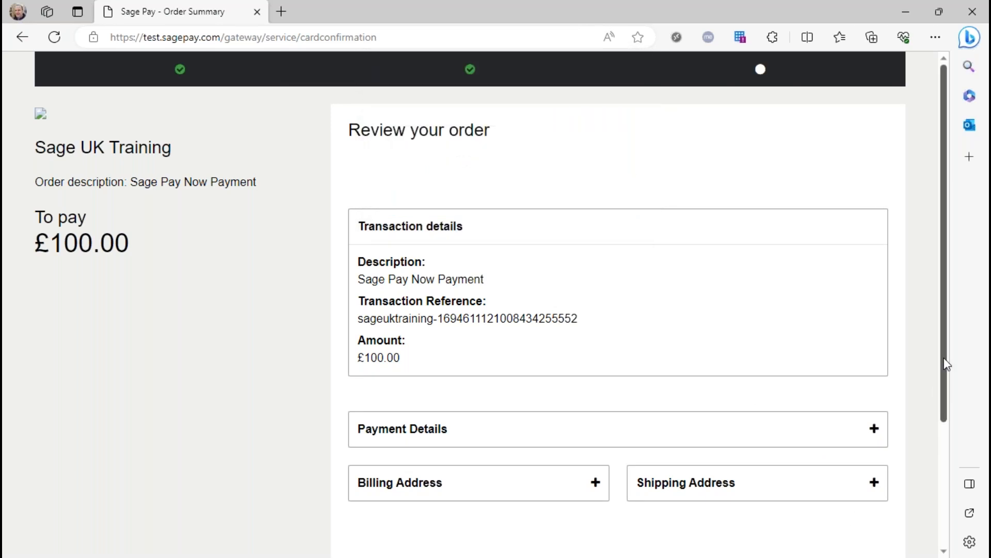
Pay the £100.00 order and close the Sage Pay page
left_click_drag(940, 359, 953, 485)
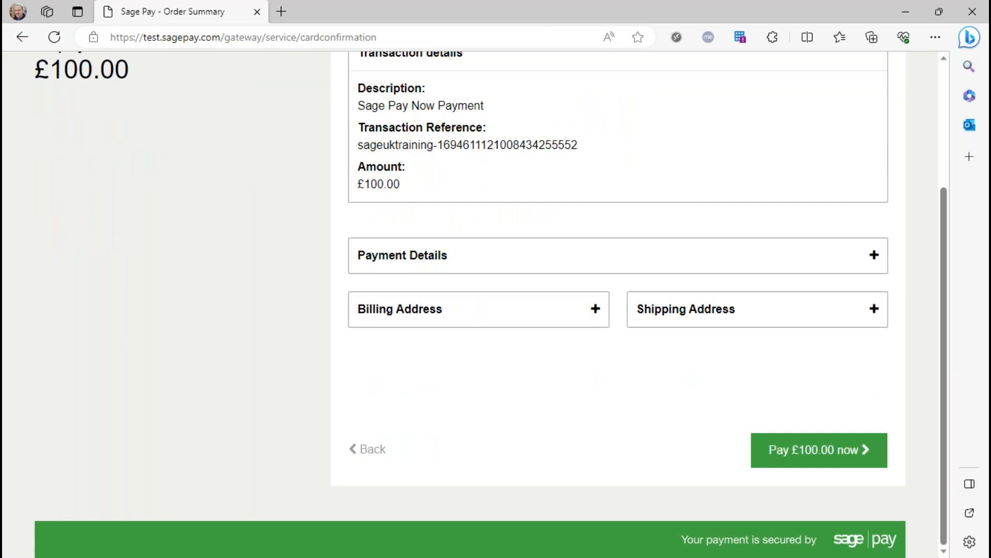
left_click(812, 455)
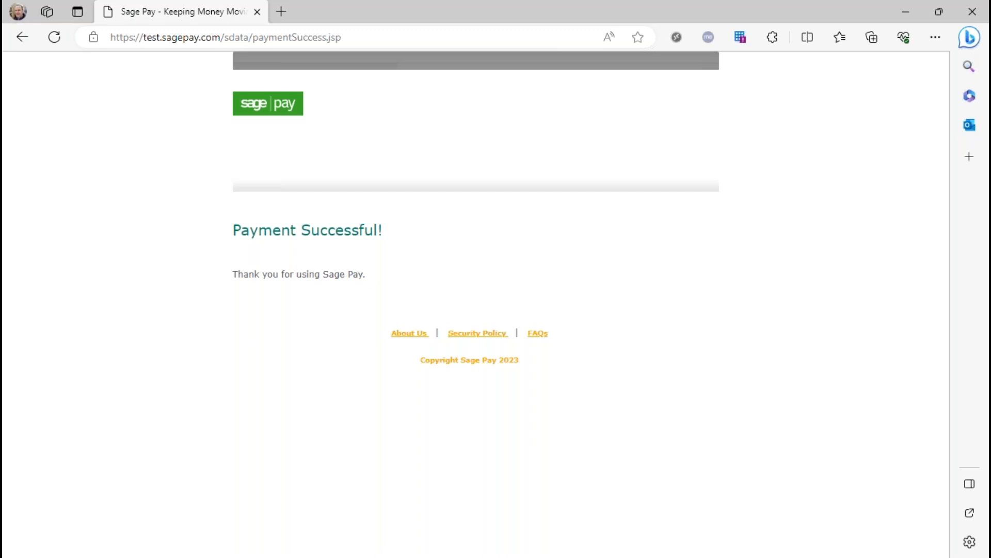
left_click(257, 14)
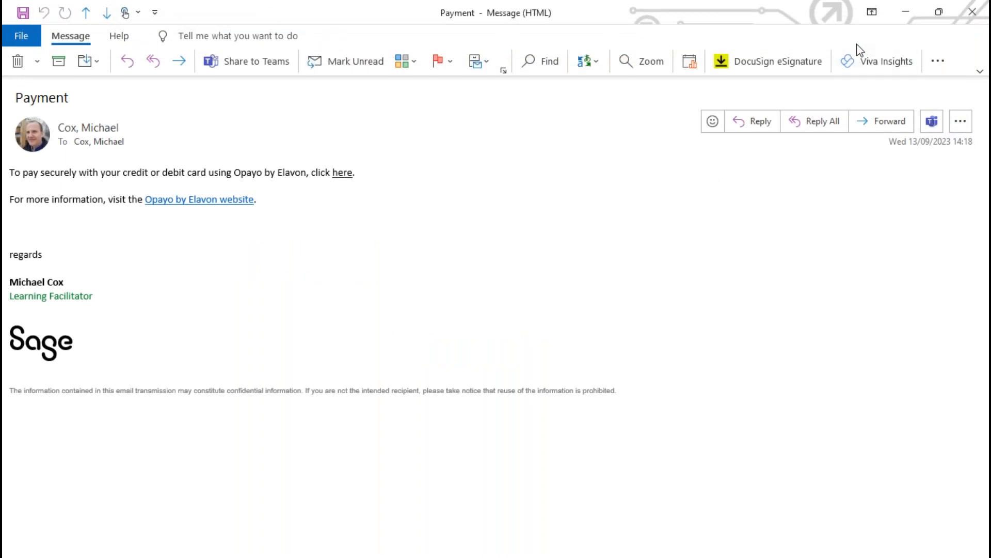
Return to Sage 50 from the email windows, close the Customer Two record and show the transactions list
left_click(904, 11)
left_click(905, 11)
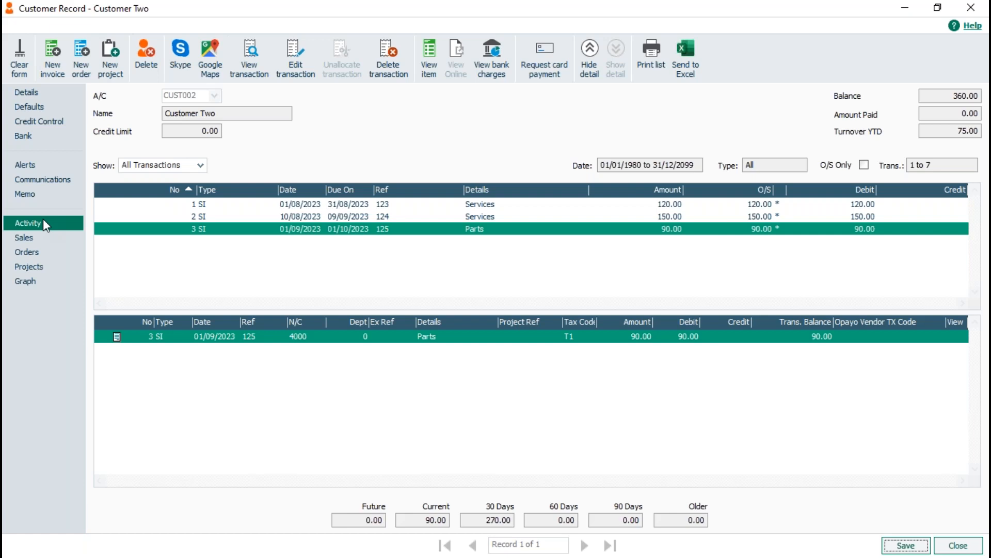
left_click(971, 7)
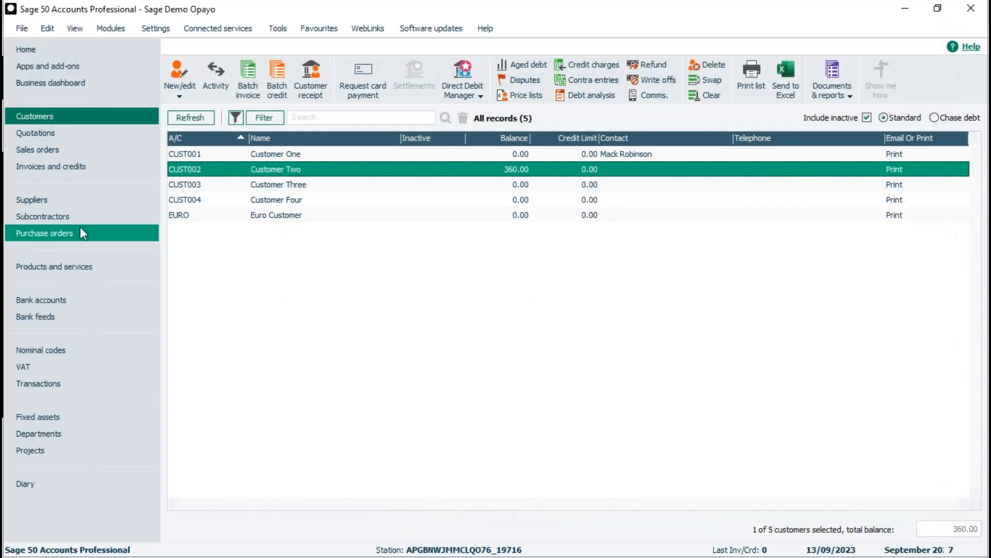
left_click(33, 381)
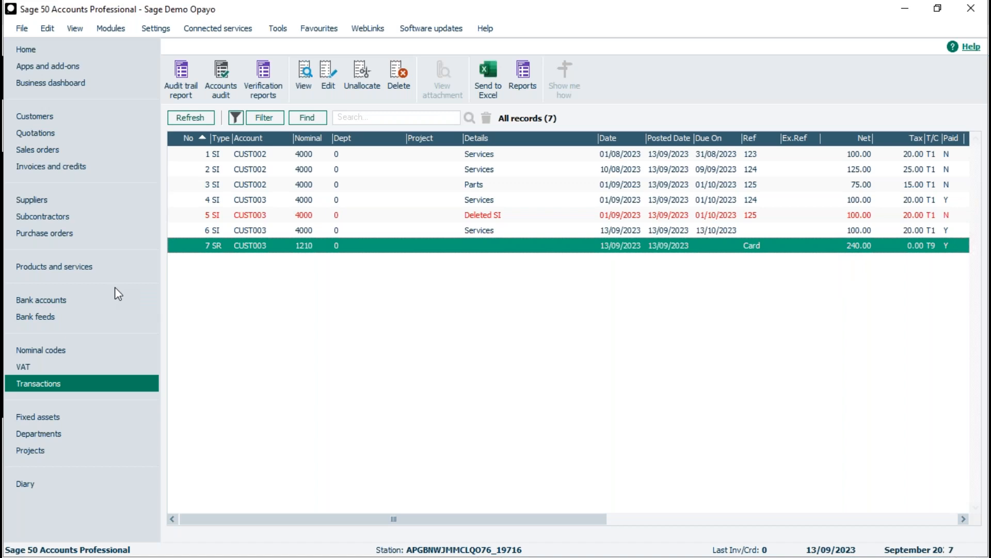
Download the Opayo receipts from the bank accounts and process them with automatic allocation to invoices
left_click(48, 299)
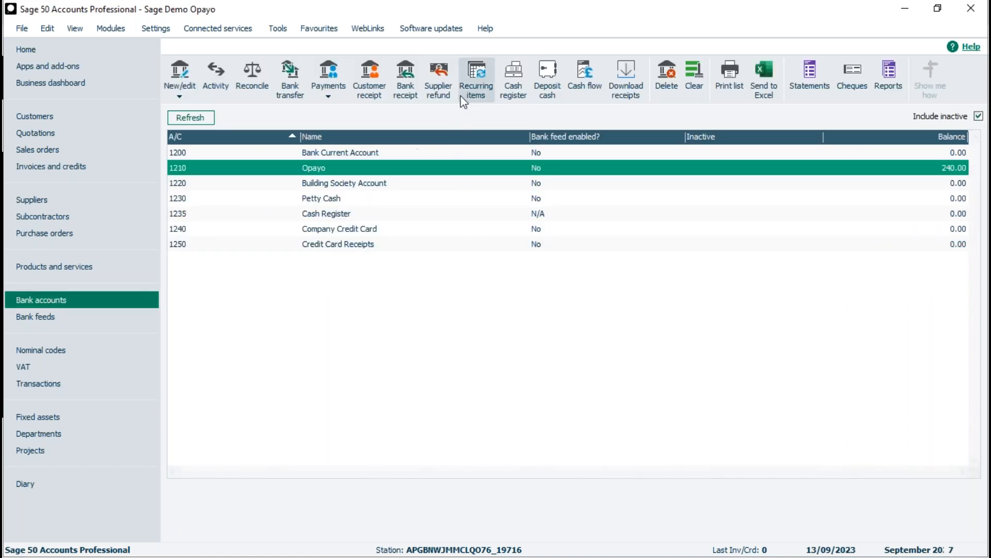
left_click(626, 70)
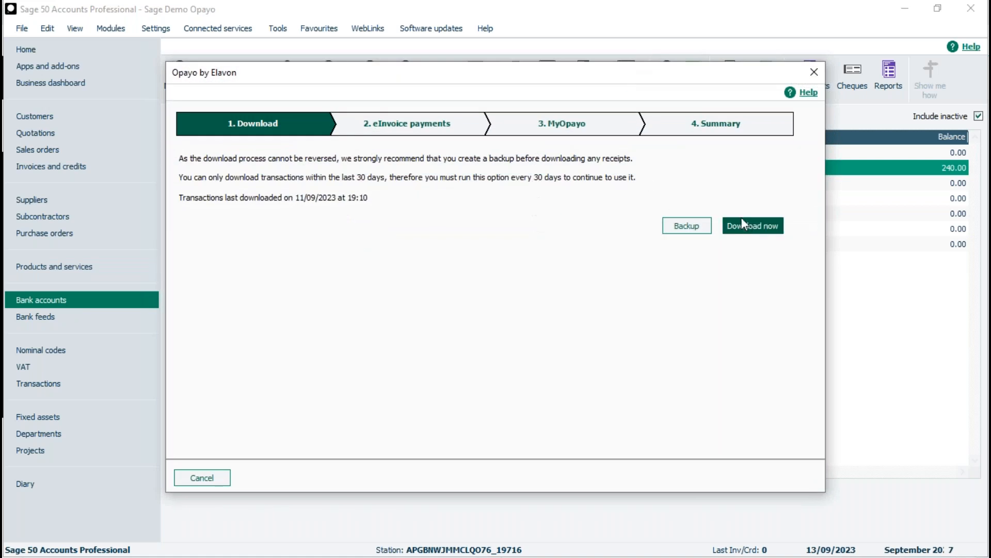
left_click(746, 230)
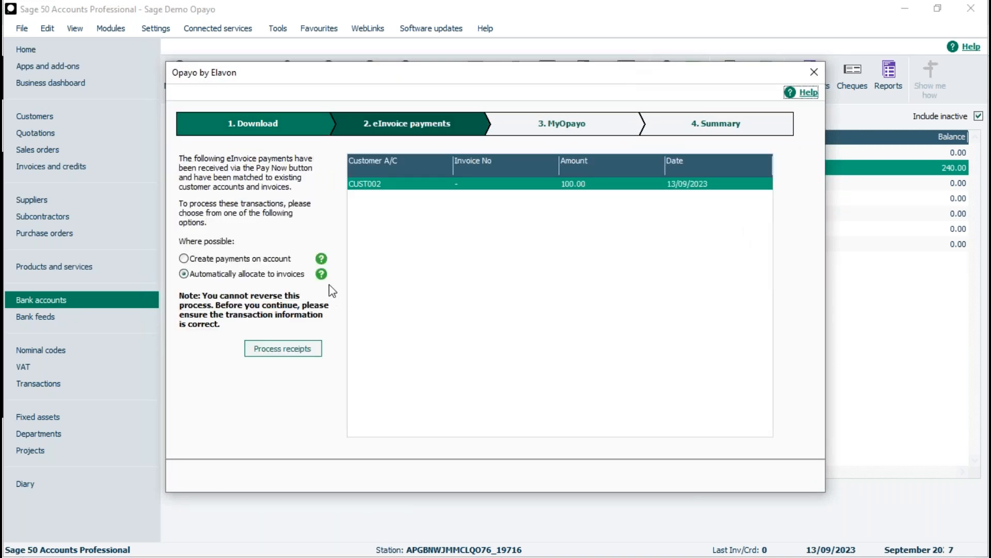
left_click(283, 347)
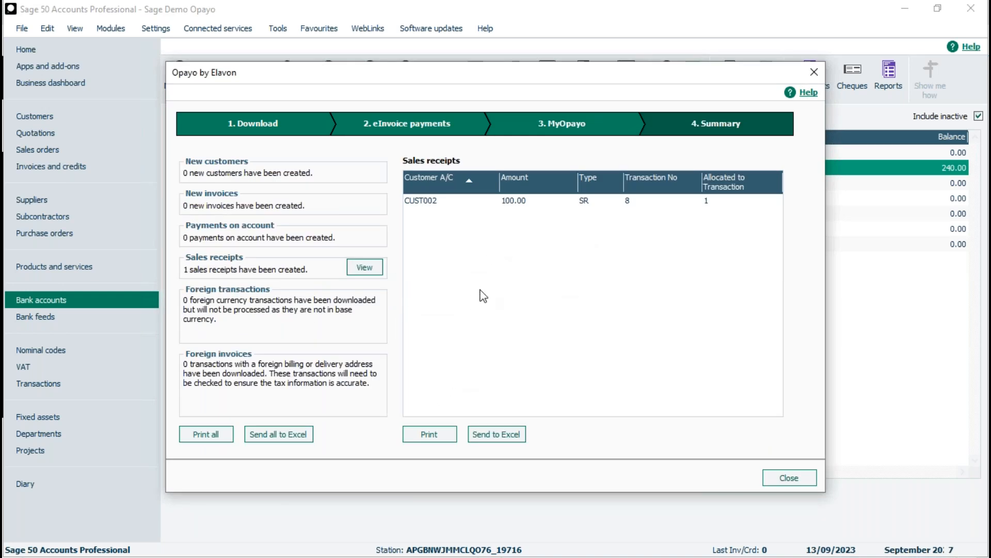
left_click(787, 479)
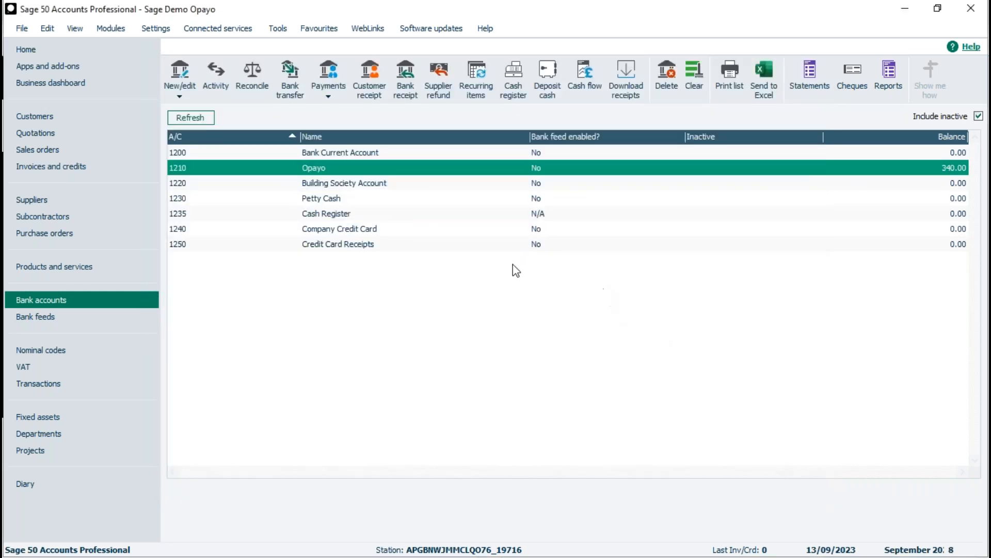
Check the new CUST002 sales receipt in the transactions list and the balances in the customers list
left_click(30, 385)
left_click(262, 263)
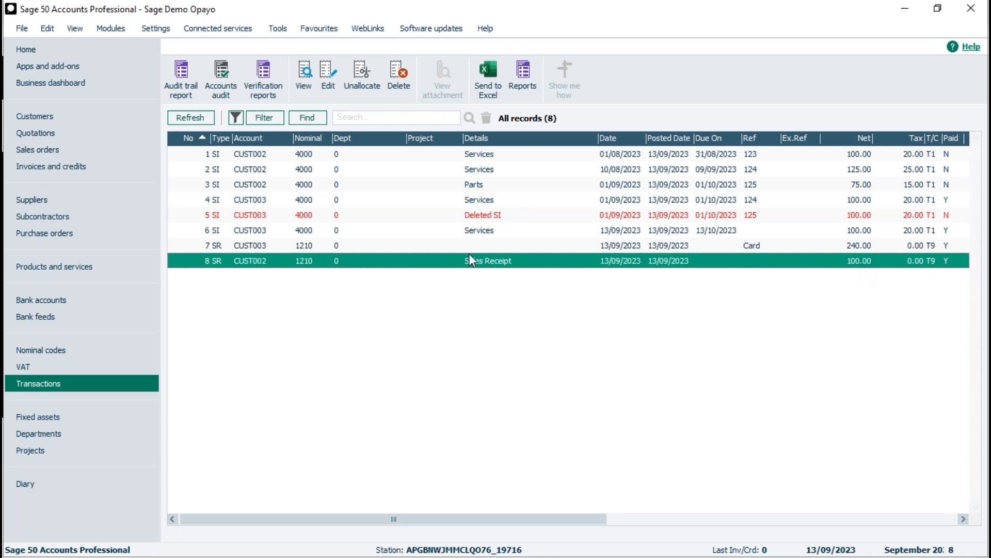
left_click(30, 116)
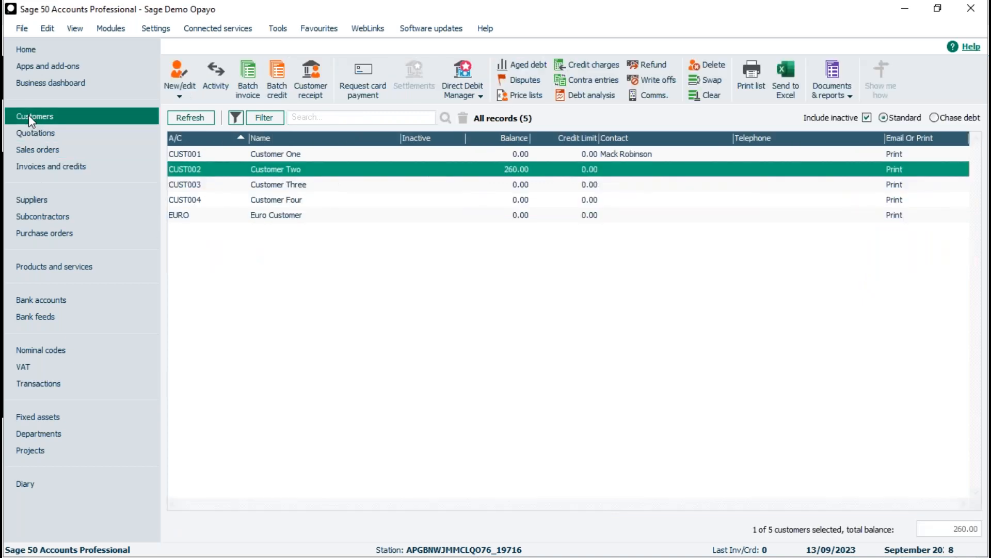
Review the transaction activity in the Customer Three record, including the card receipt's allocations, and close the record
left_click(292, 186)
left_click(296, 165)
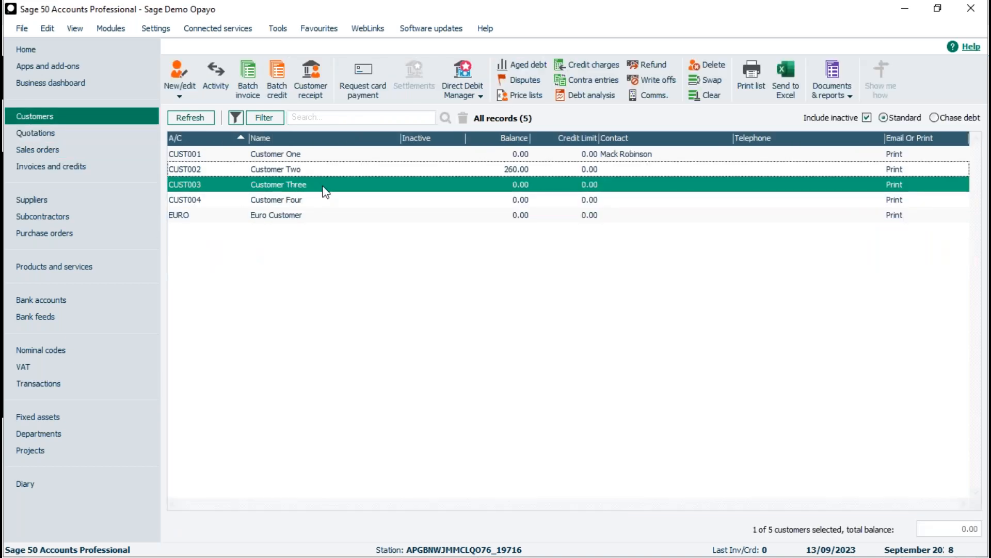
left_click(305, 191)
double_click(305, 191)
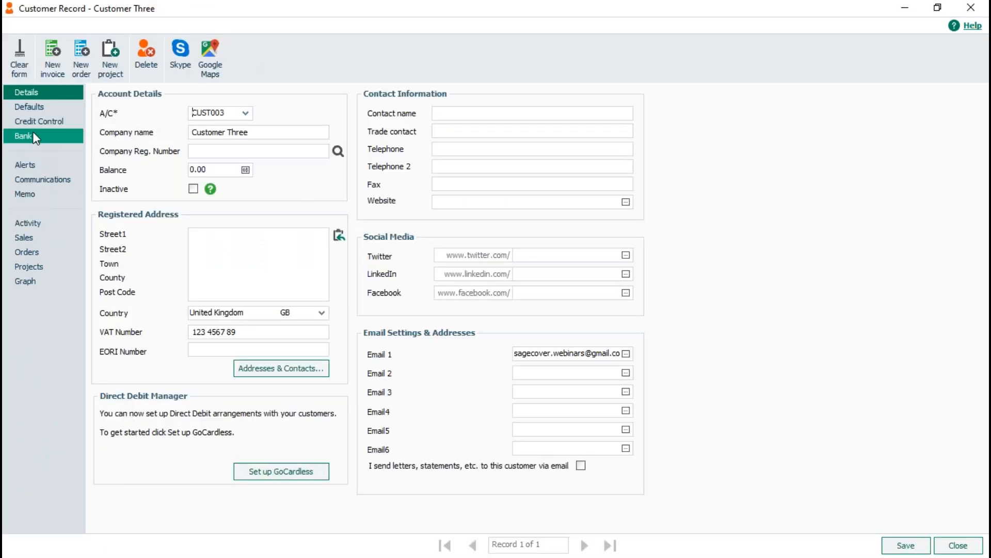
left_click(29, 220)
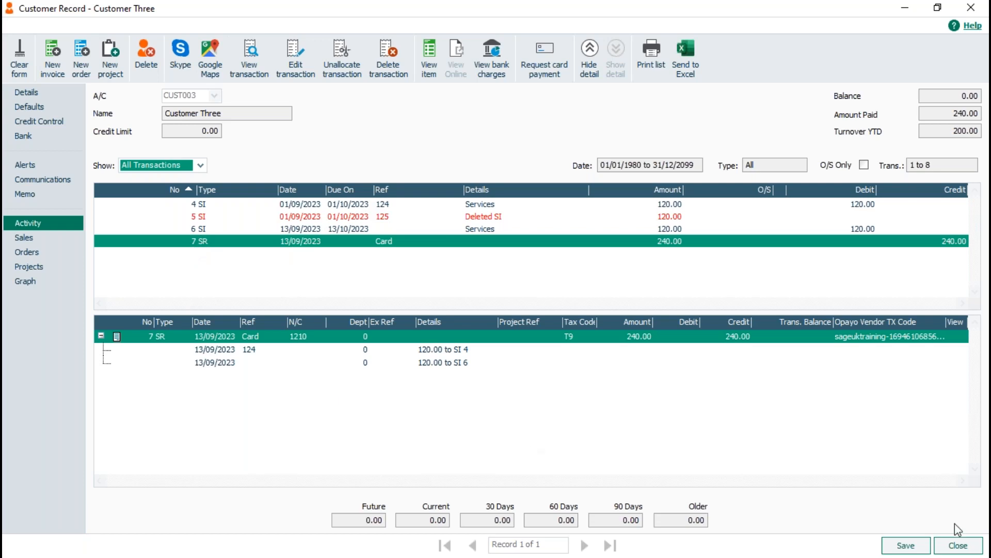
left_click(958, 545)
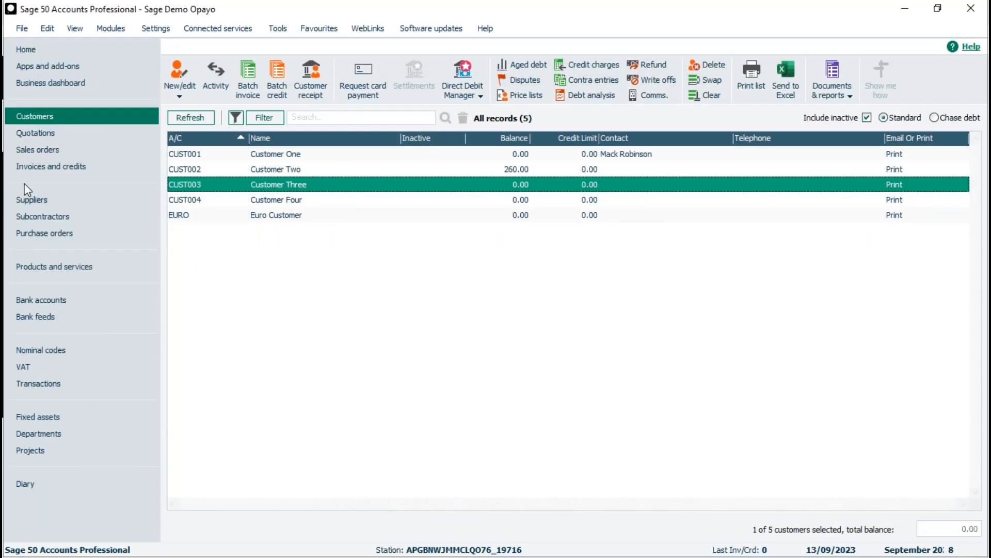
Recheck the two sales receipts in the transactions list and return to the customers list
left_click(39, 382)
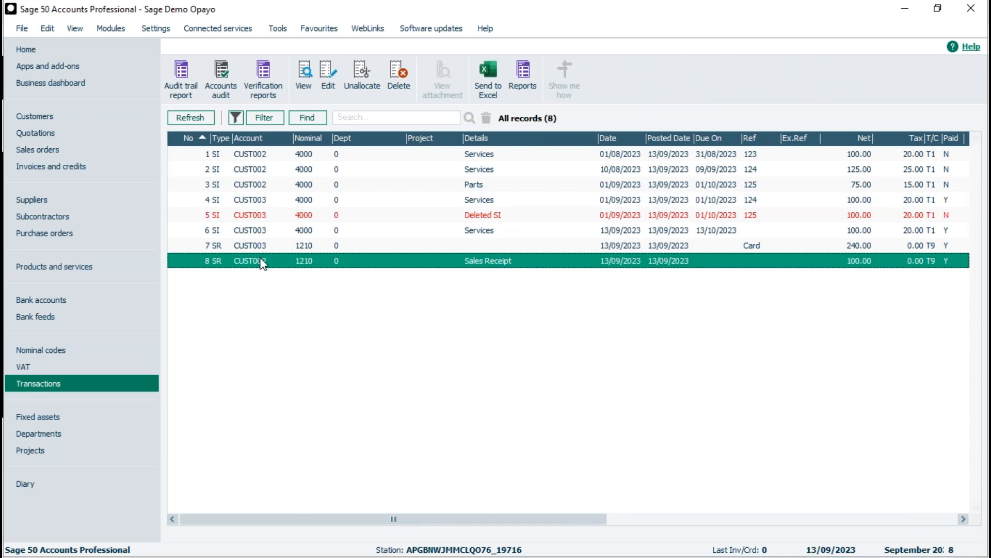
left_click(36, 117)
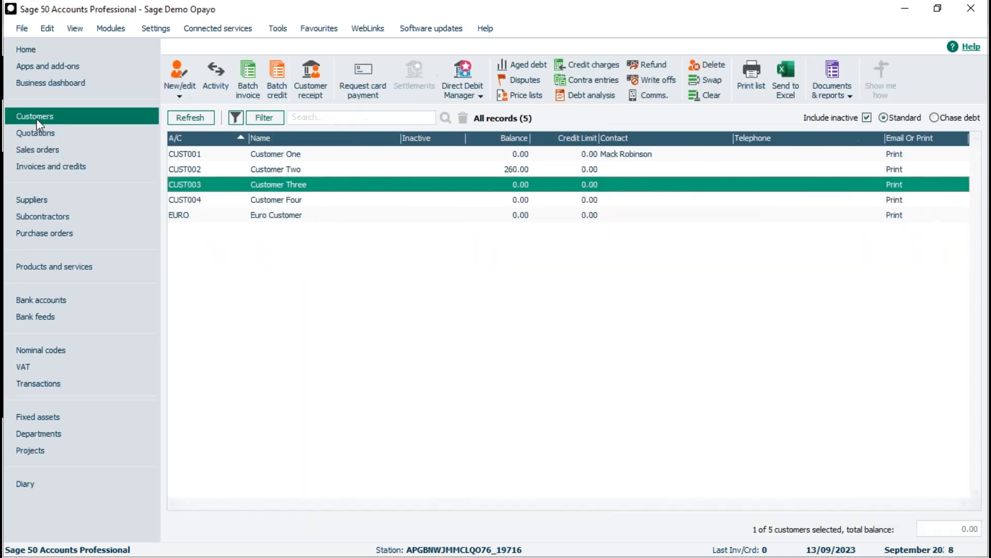
Review the transaction activity and receipt allocation in the Customer Two record, and close the record
left_click(284, 172)
left_click(291, 186)
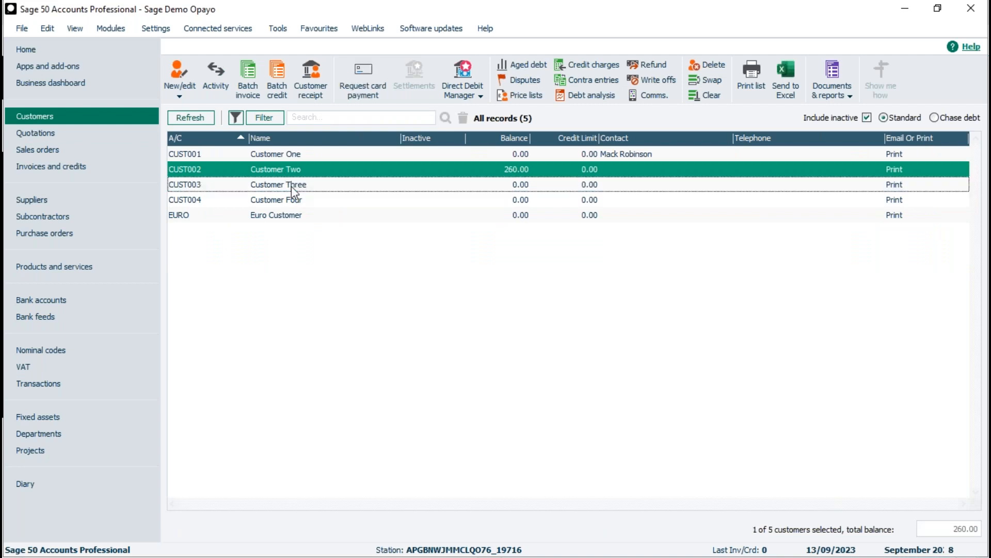
double_click(292, 172)
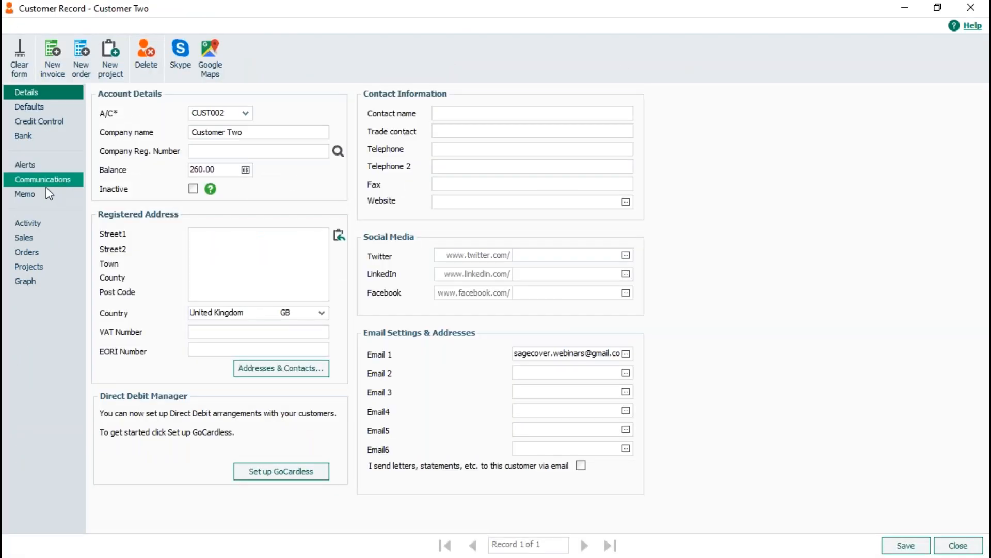
left_click(31, 223)
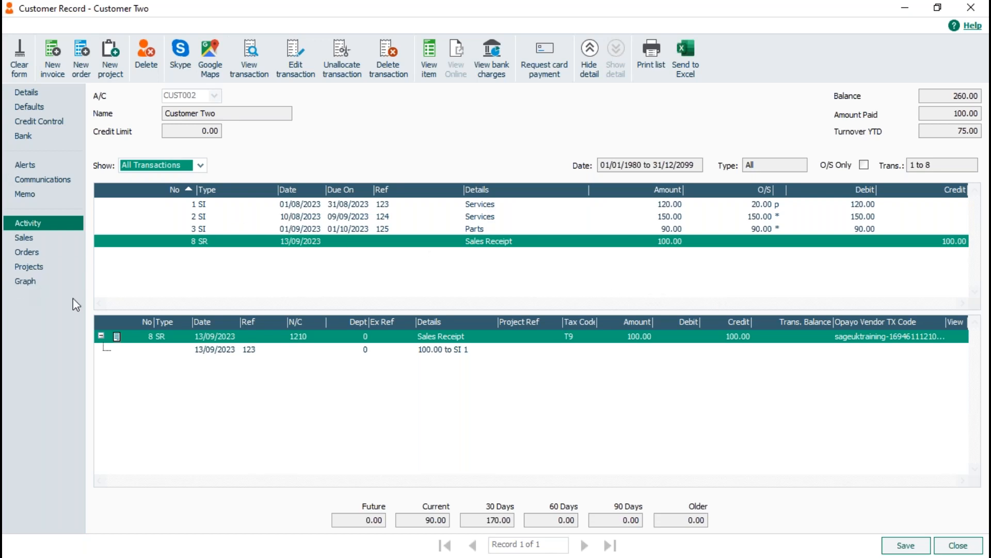
left_click(958, 545)
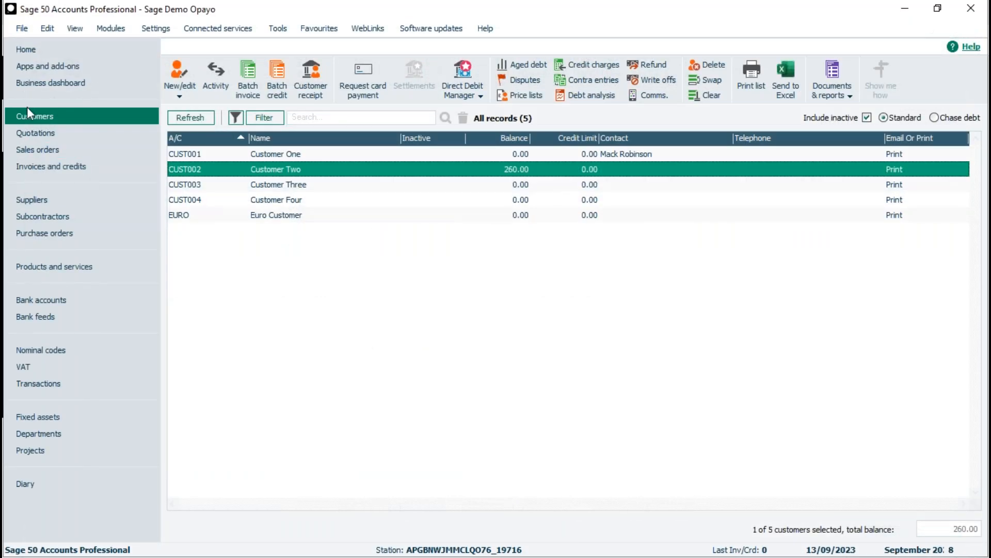
Examine the communications history in the Customer Two record and its new entry form, closing both without saving
double_click(335, 169)
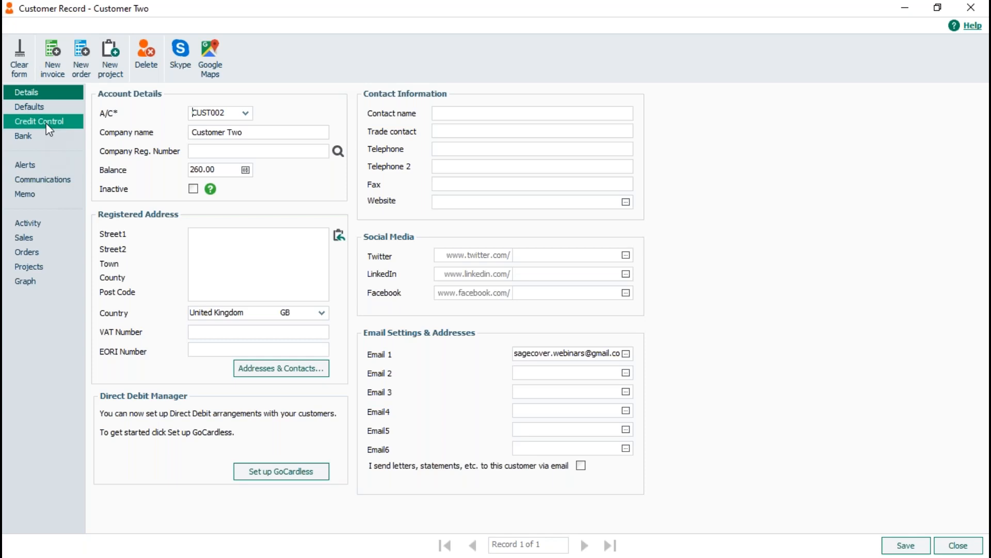
left_click(32, 182)
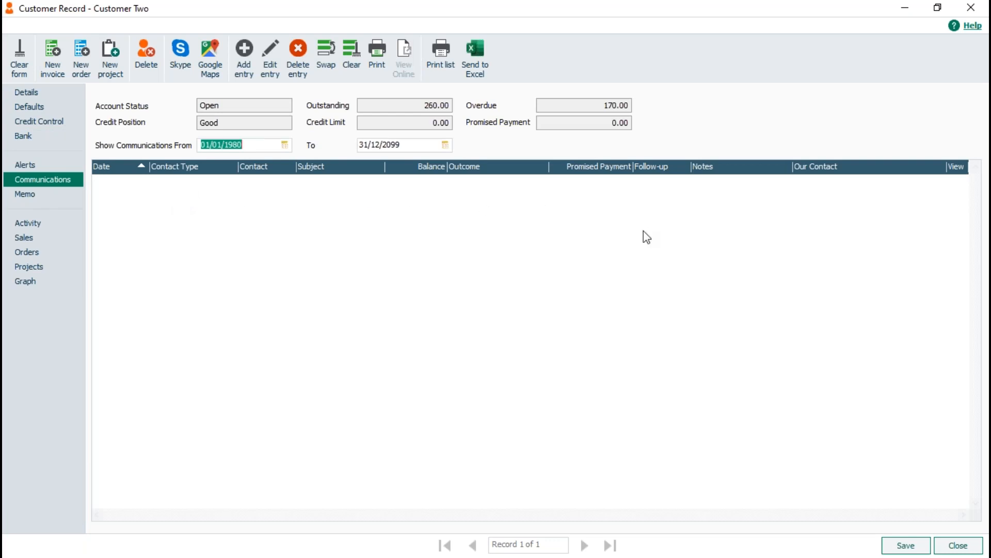
left_click(242, 49)
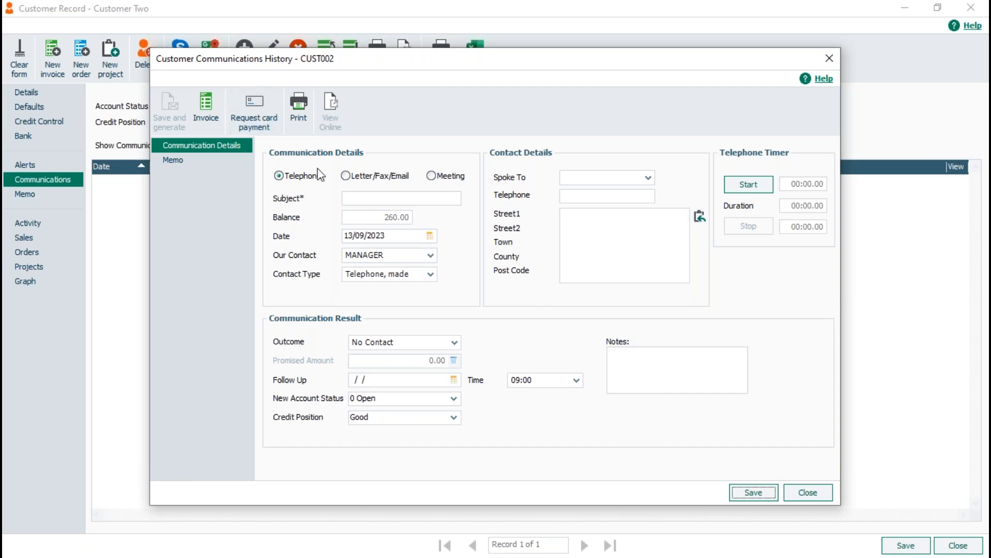
left_click(808, 493)
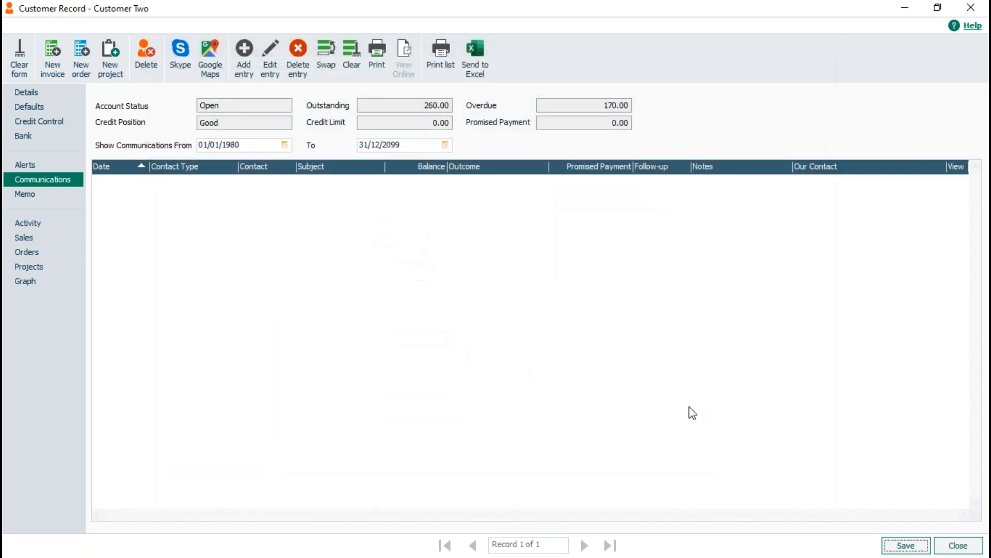
left_click(961, 546)
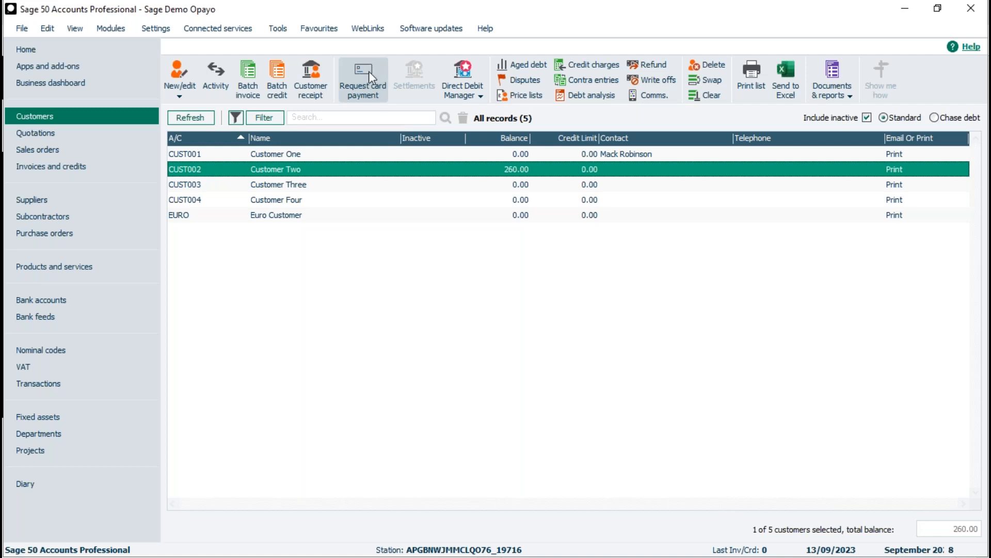
Recheck the transaction activity of CUST002 and return to the customers list
double_click(227, 169)
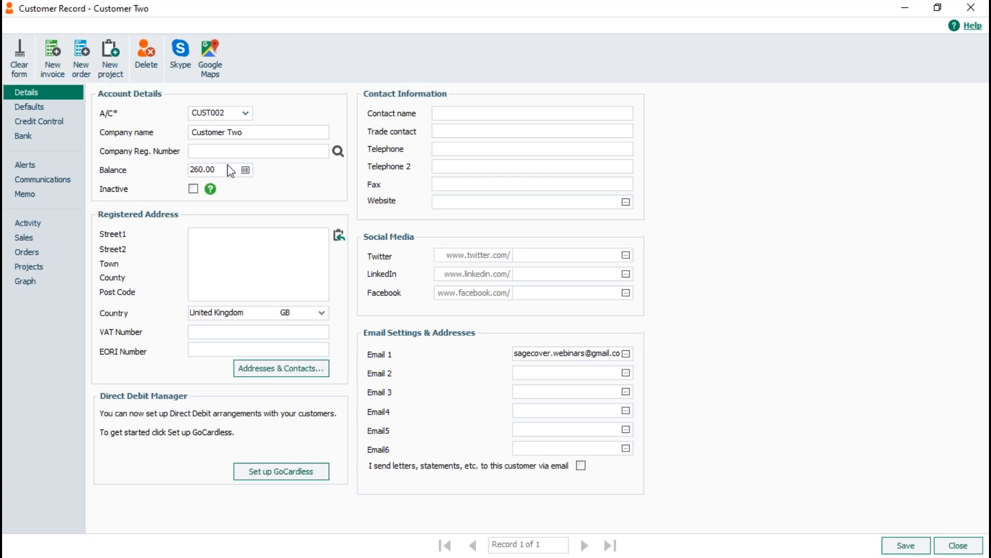
left_click(33, 225)
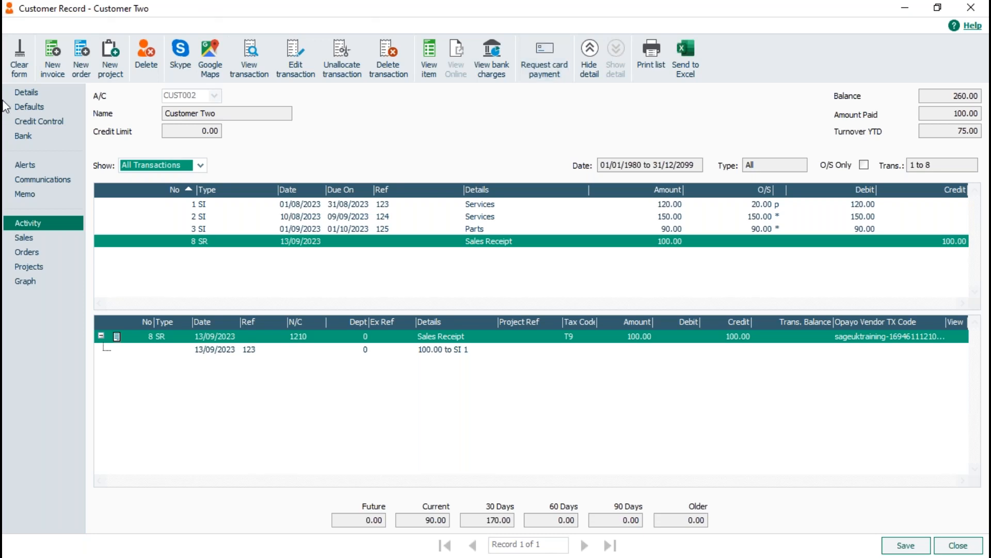
left_click(970, 549)
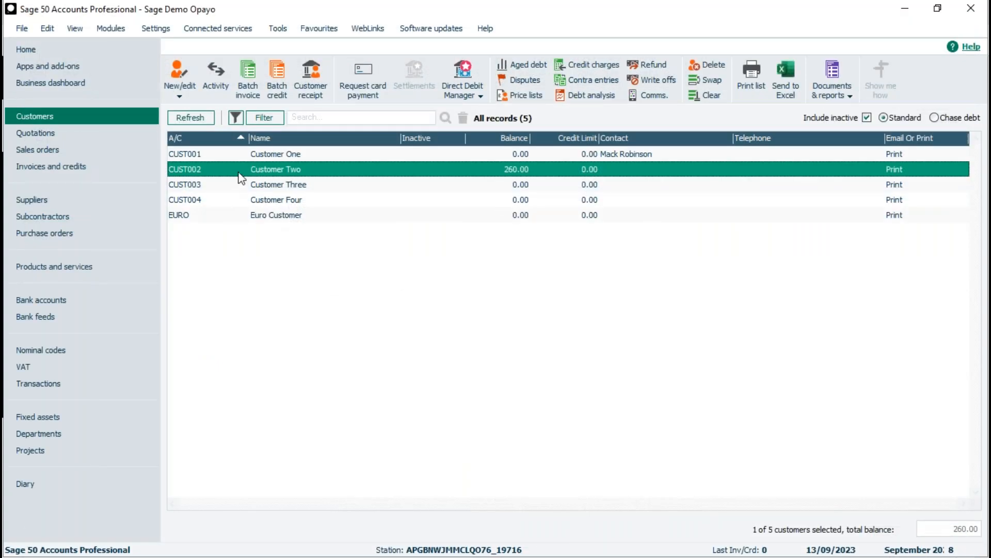
Create a product invoice for CUST001 with one STOCK001 item, save it and close the invoice form
left_click(244, 170)
left_click(272, 156)
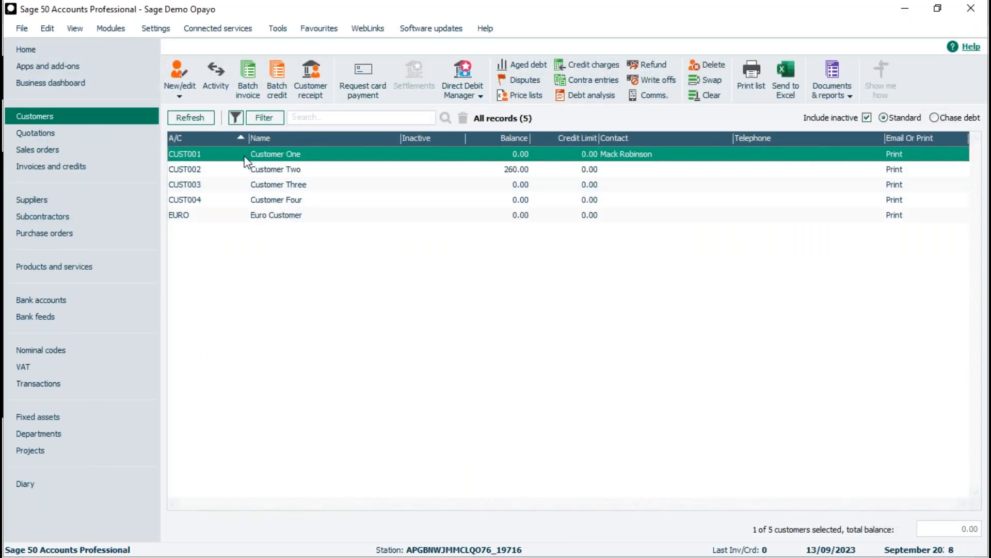
left_click(38, 168)
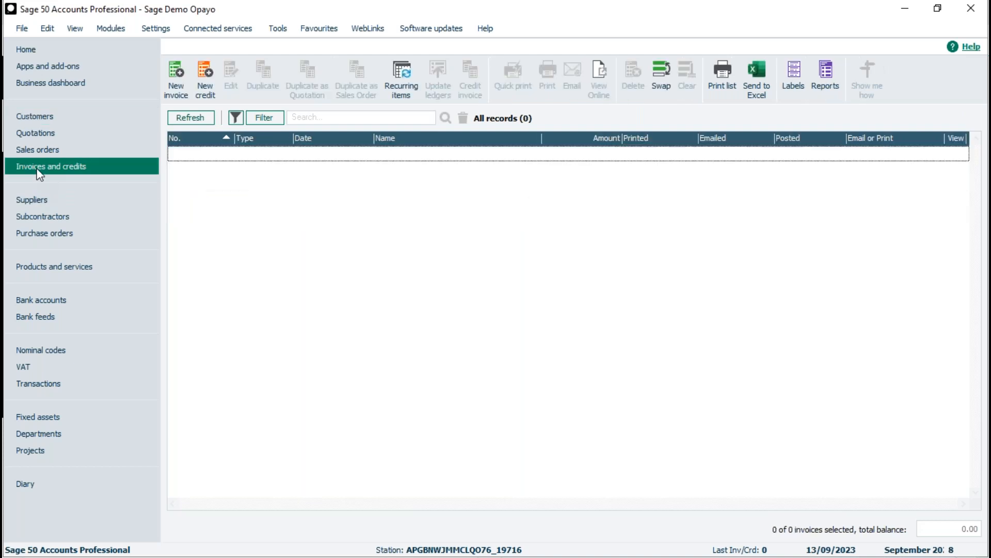
left_click(182, 76)
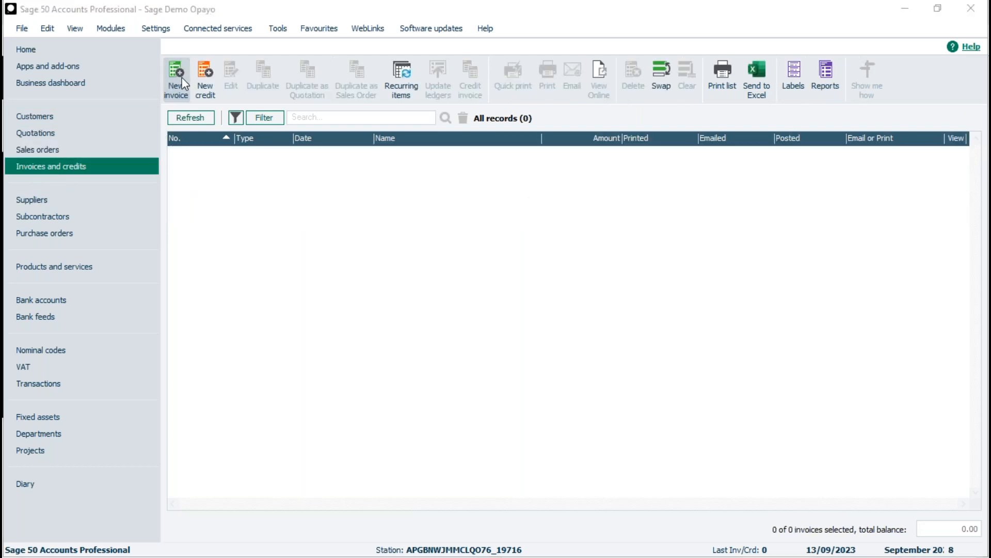
left_click(866, 163)
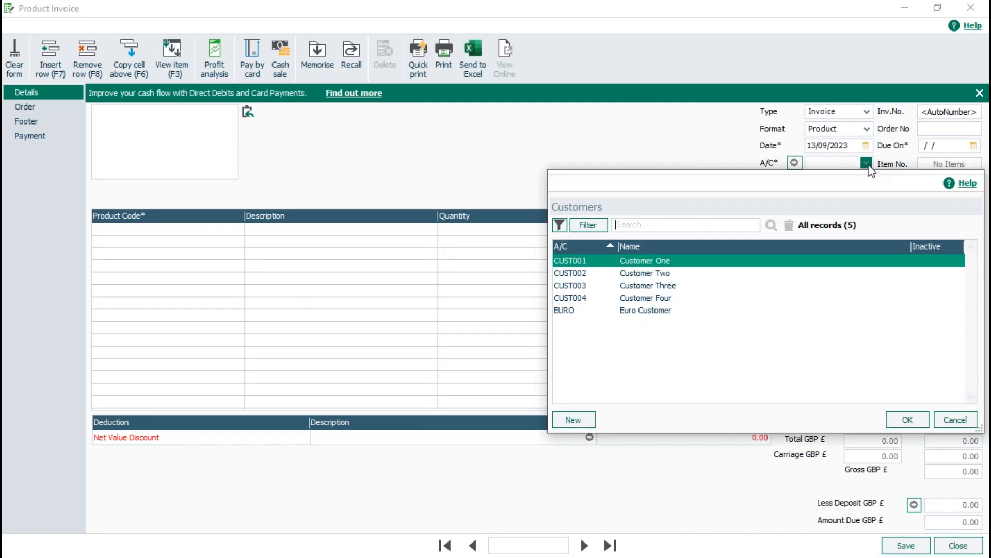
double_click(701, 261)
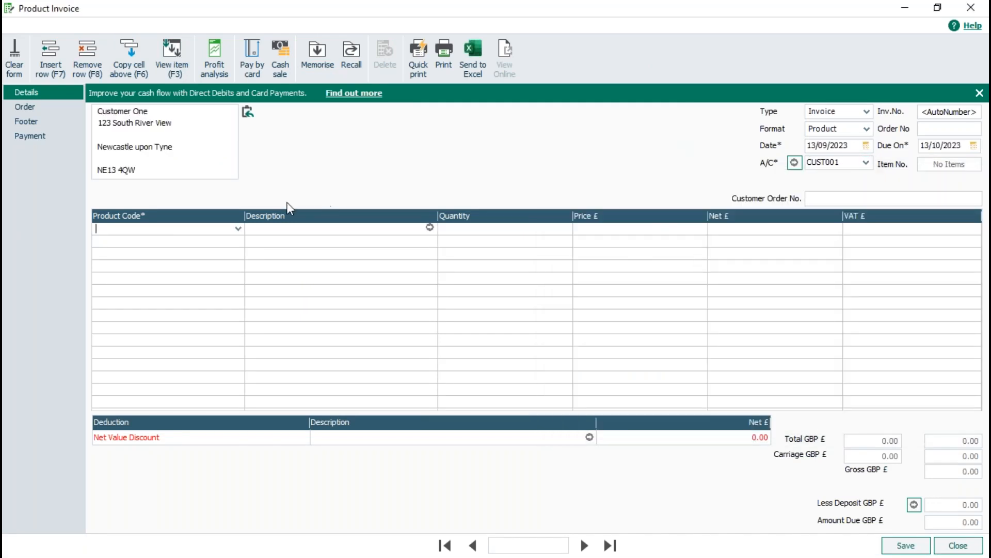
left_click(238, 228)
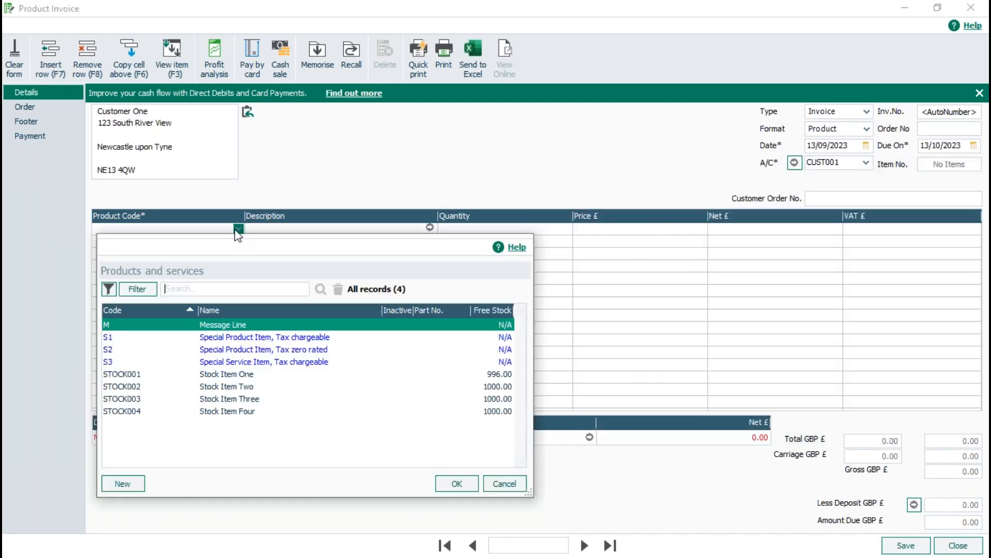
double_click(233, 375)
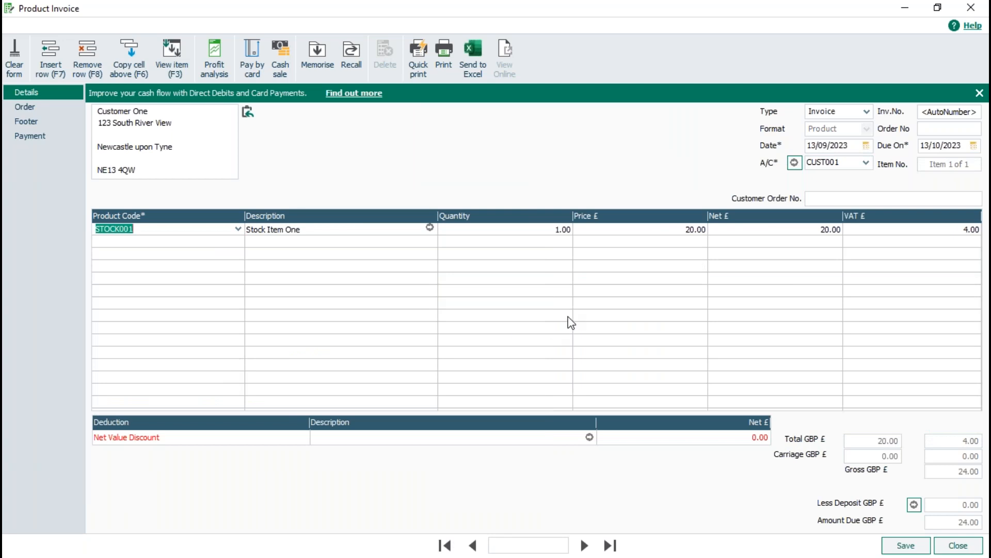
left_click(906, 547)
left_click(955, 546)
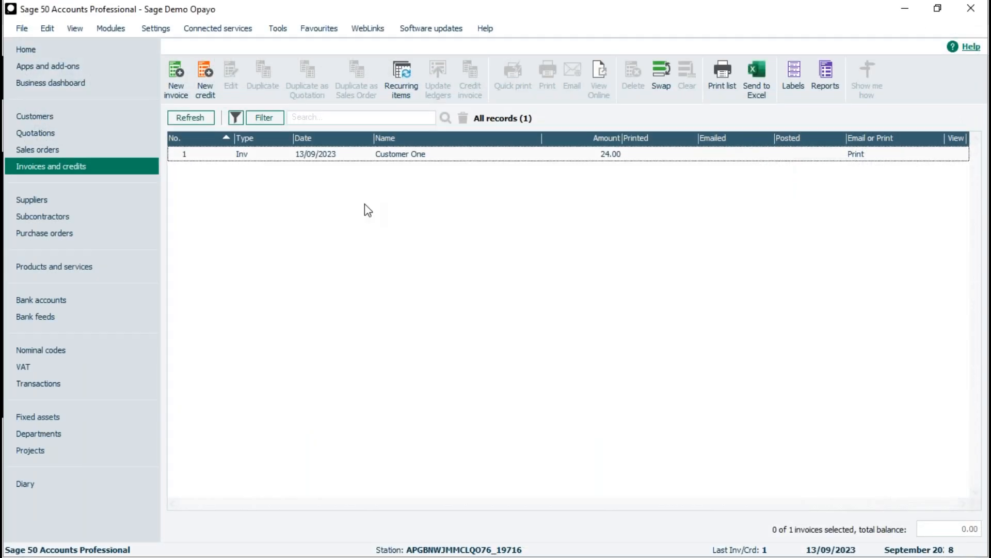
Post the Customer One invoice to the ledgers and close the update report preview
left_click(337, 157)
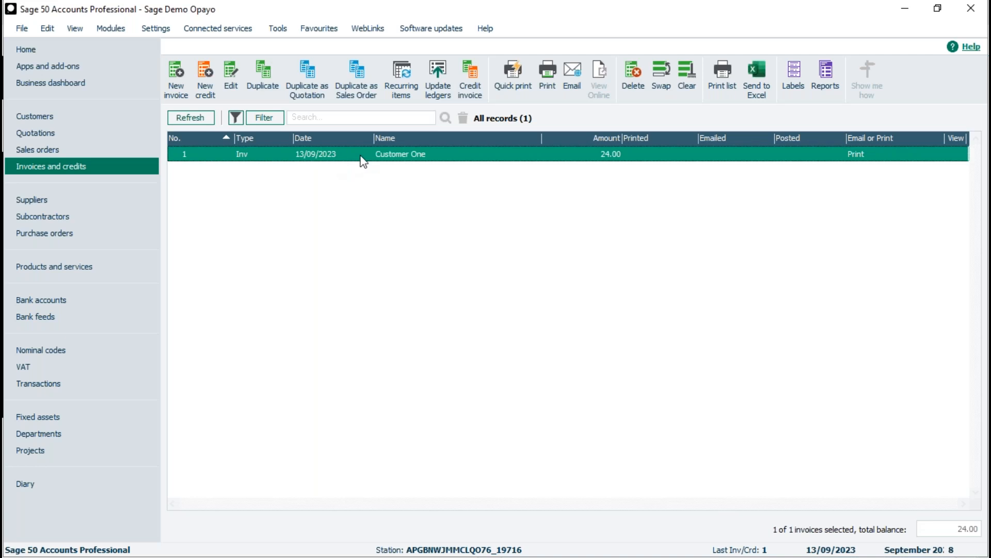
left_click(437, 75)
left_click(457, 279)
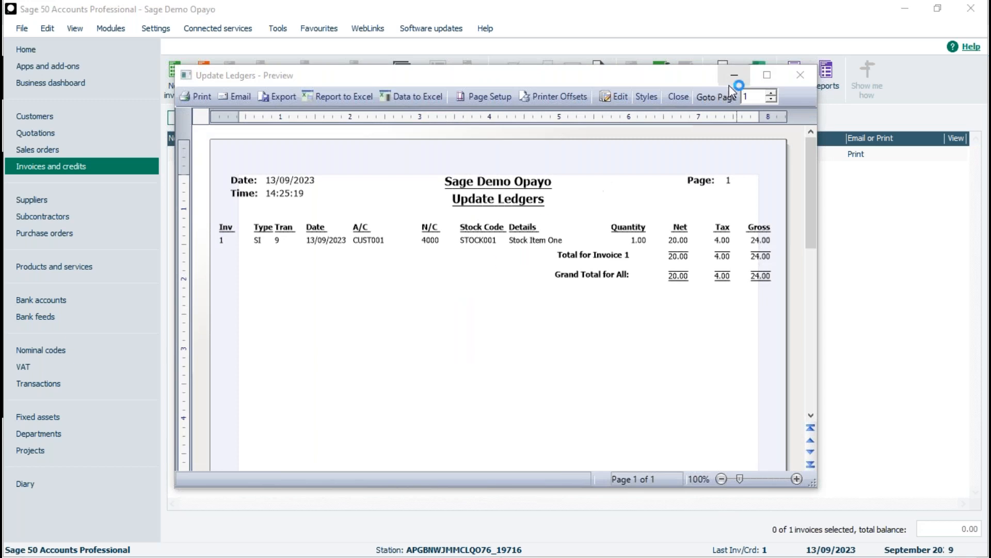
left_click(678, 97)
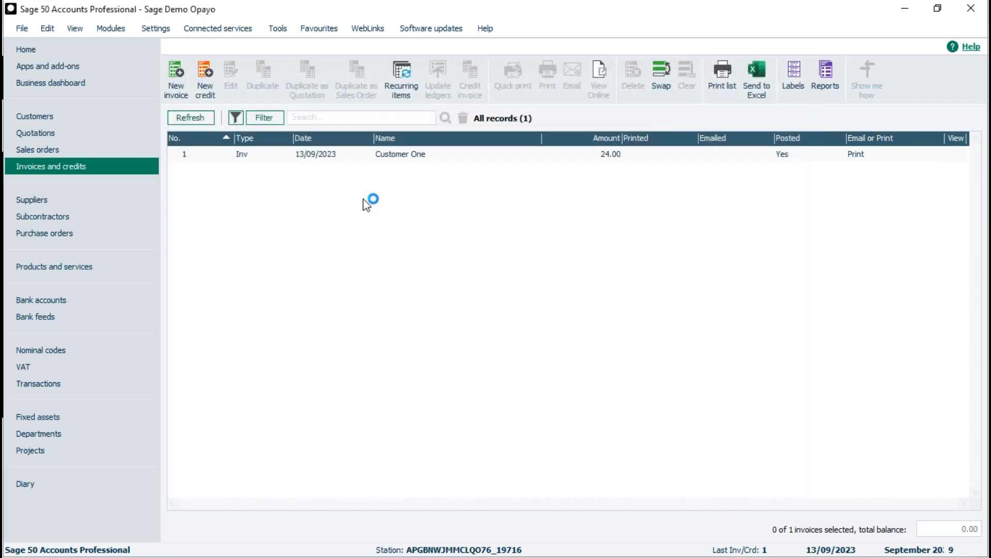
Check the posted invoice in the CUST001 account activity and return to the customers list
left_click(431, 155)
left_click(33, 112)
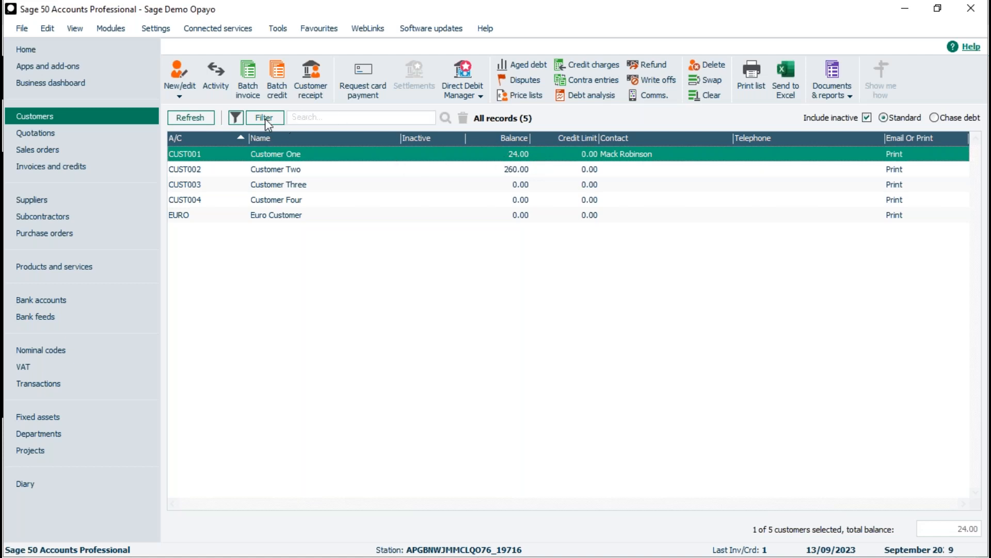
left_click(218, 82)
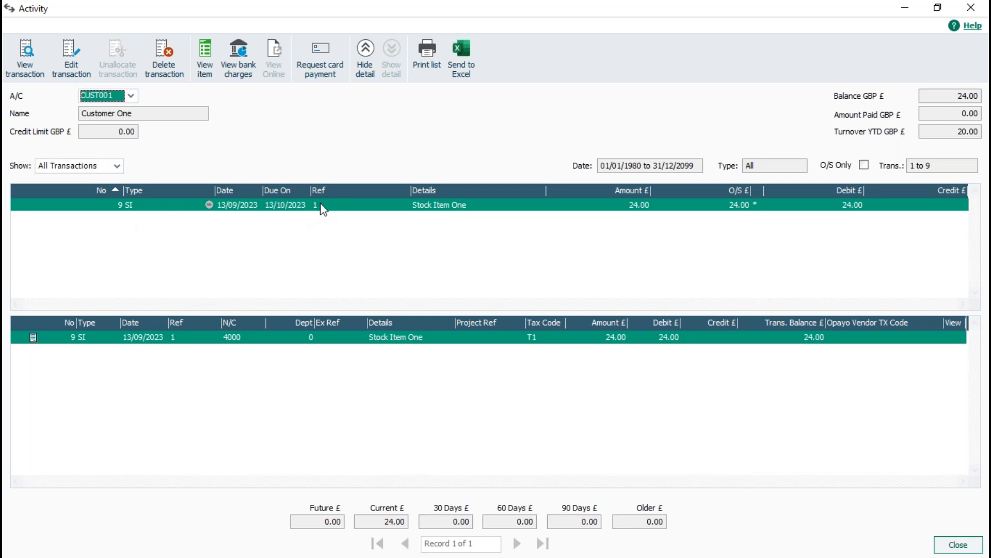
left_click(958, 545)
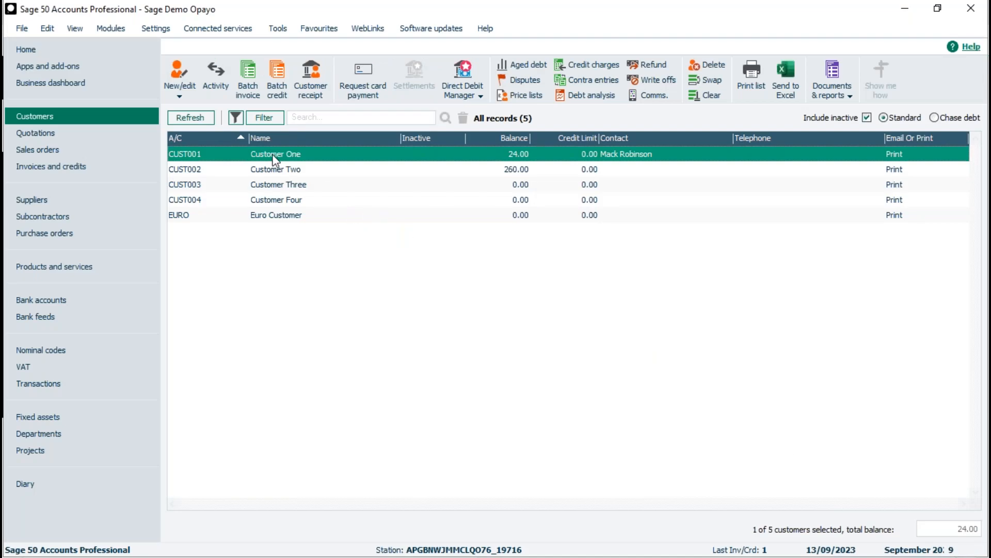
Preview the Customer One invoice with the "E-Mail Invoice (Euro) - With Sage Invoice Payments or Opayo by Elavon" layout, examine its payment section, and close the preview
left_click(43, 167)
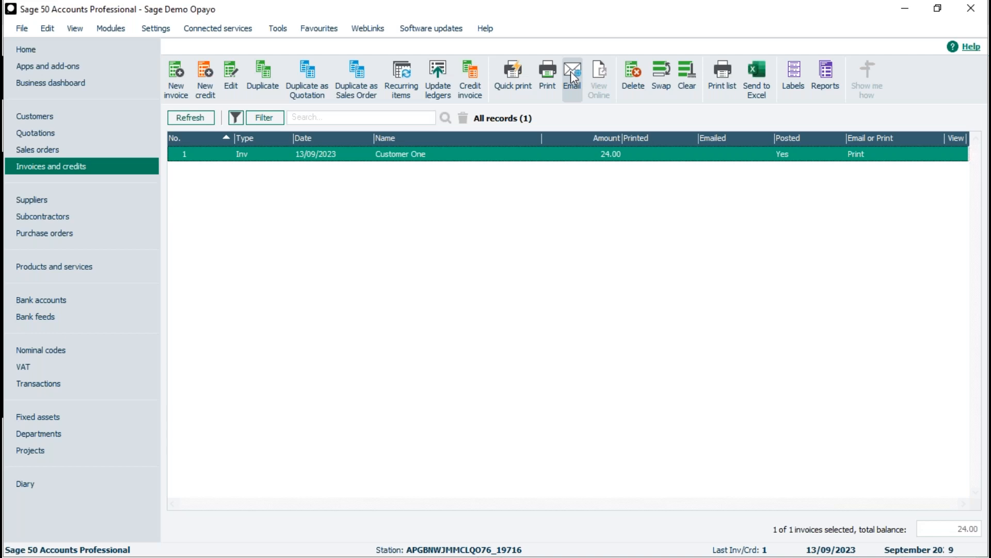
left_click(549, 75)
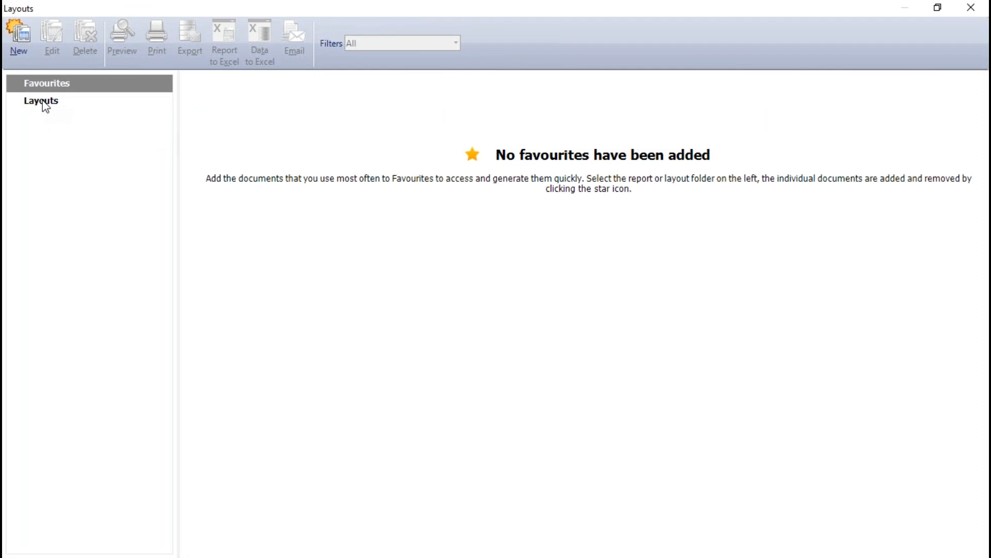
left_click(43, 103)
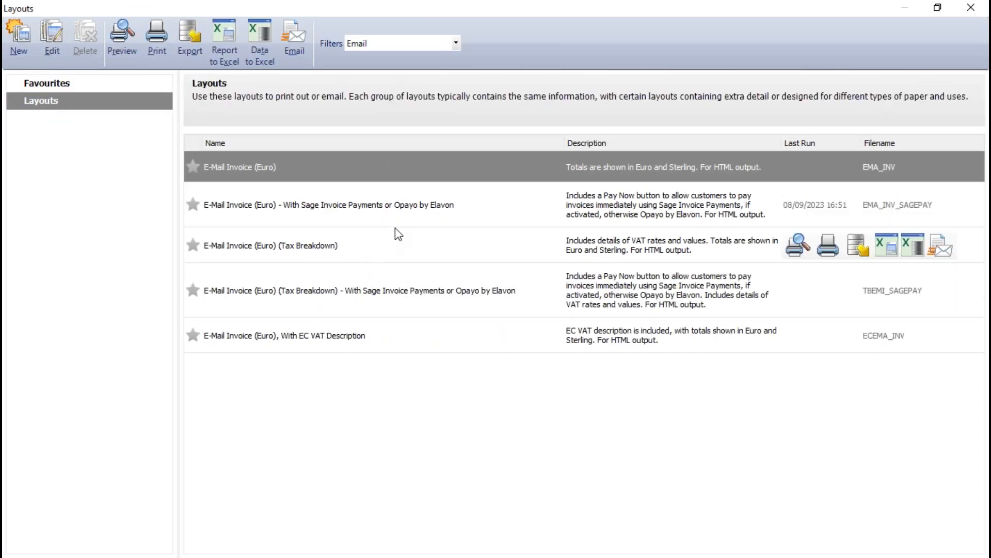
mouse_move(406, 220)
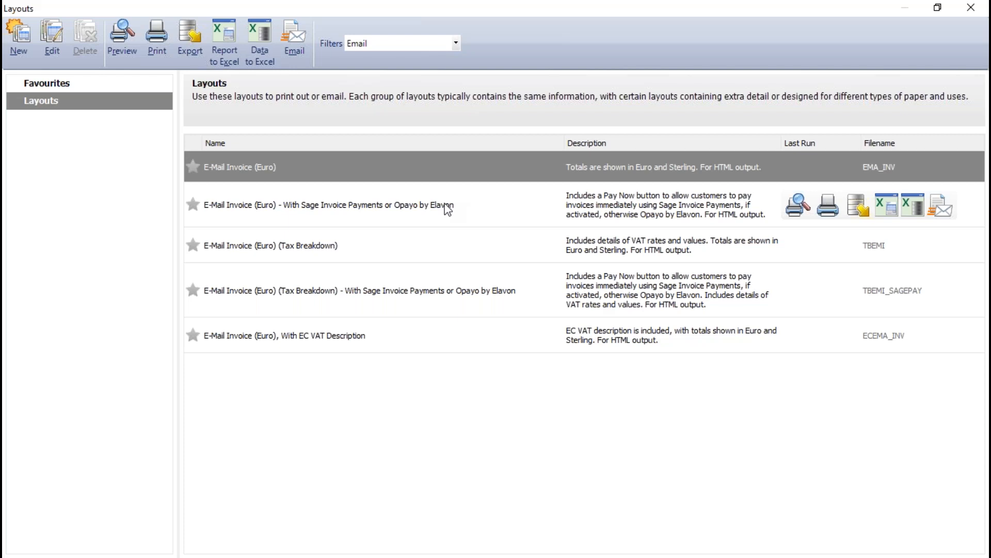
left_click(798, 205)
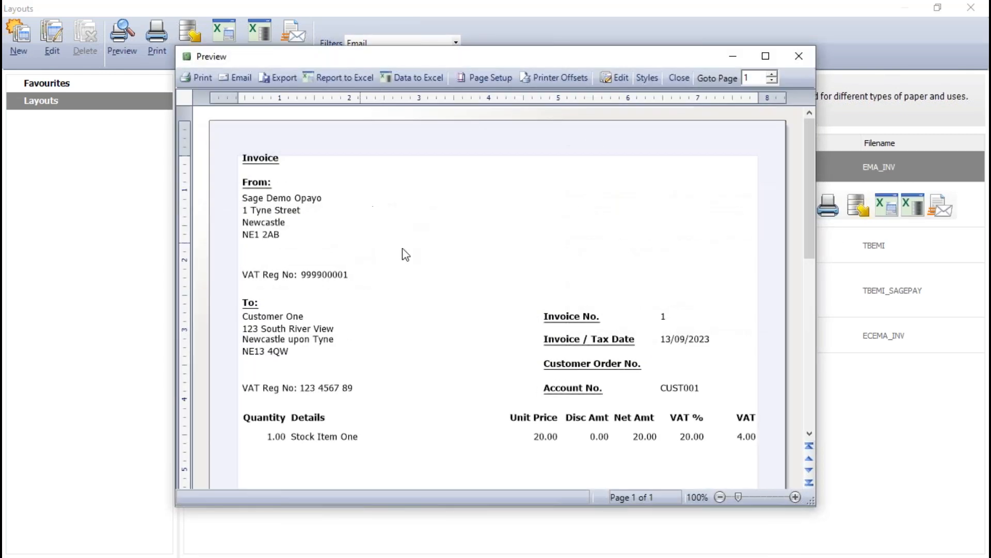
left_click(767, 57)
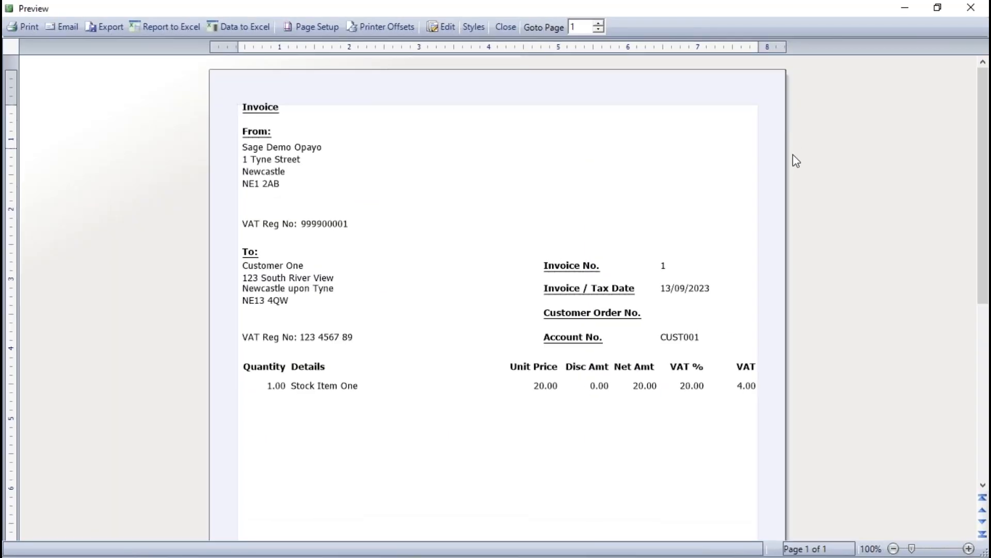
left_click_drag(984, 124, 984, 236)
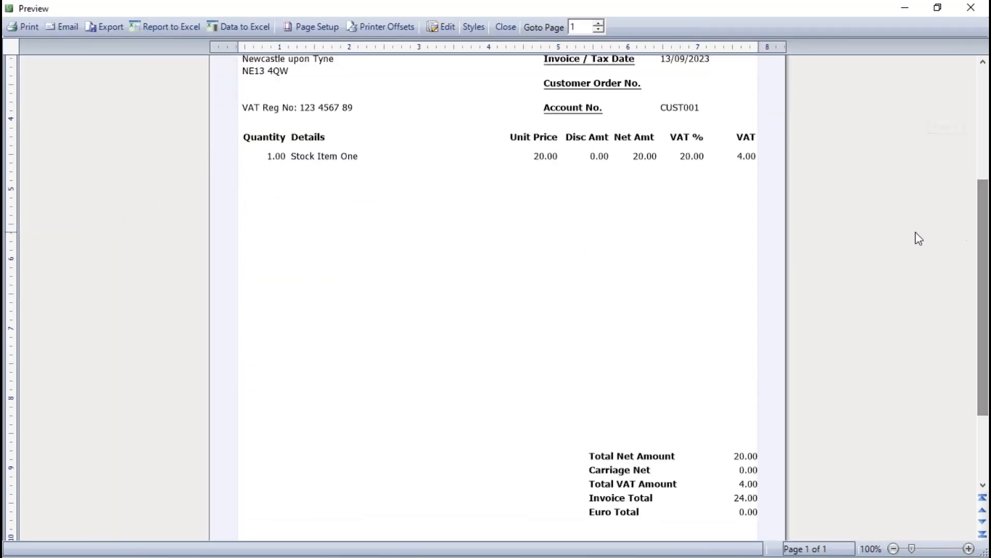
left_click_drag(977, 335, 977, 403)
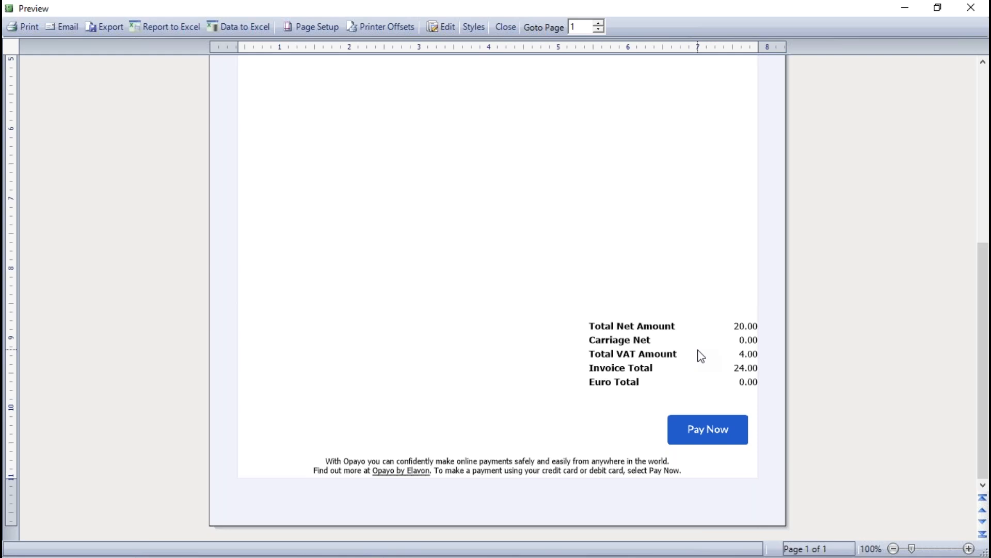
left_click(506, 29)
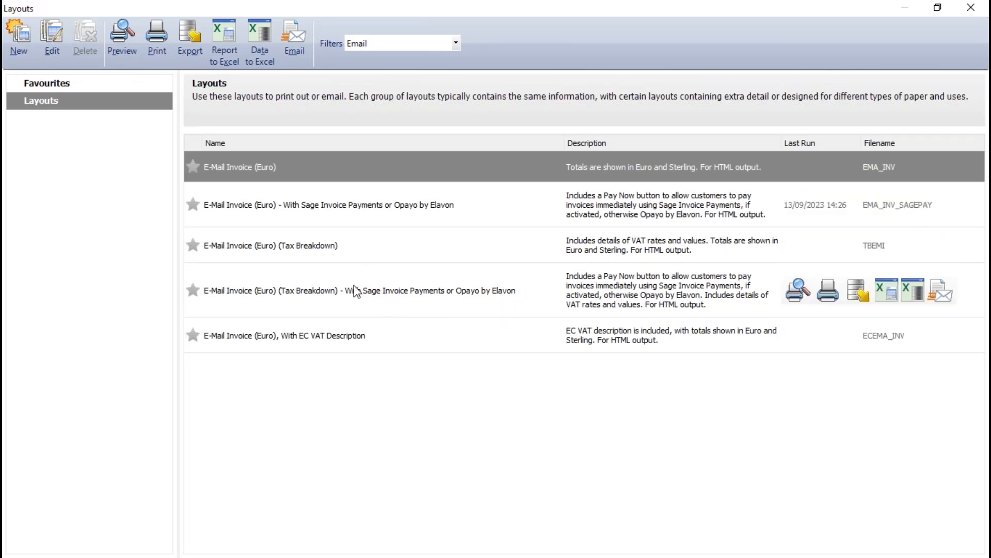
Email the invoice using the "E-Mail Invoice (Euro) - With Sage Invoice Payments or Opayo by Elavon" layout and dismiss the output message
left_click(359, 214)
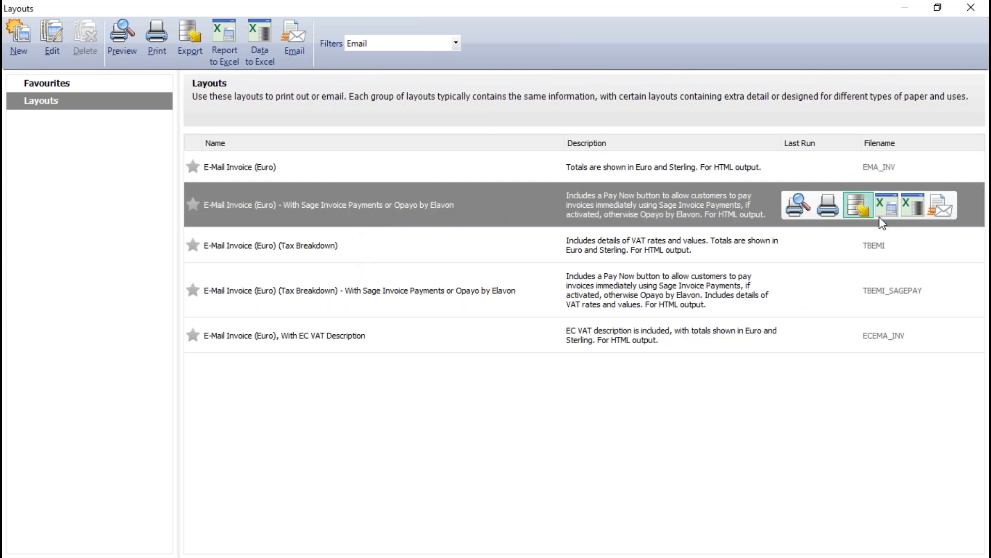
left_click(943, 207)
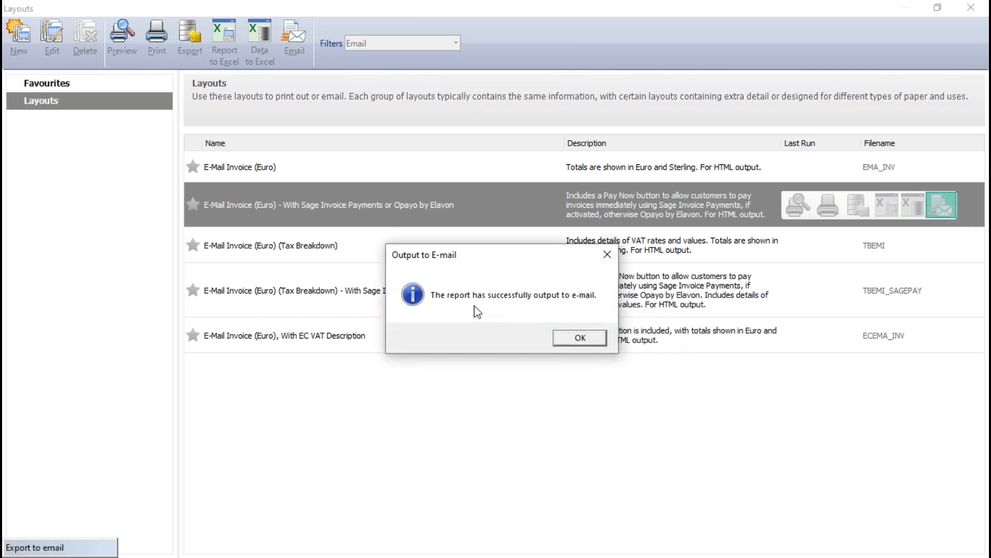
left_click(580, 338)
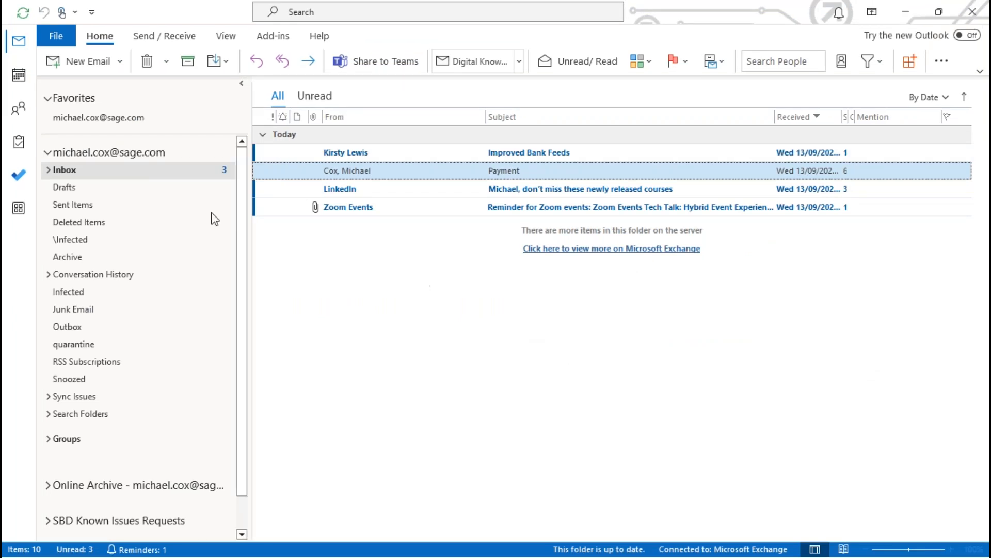
In Outlook, open the sent message "Sage Demo Opayo - Sales Invoice" from Sent Items and maximise it
left_click(74, 205)
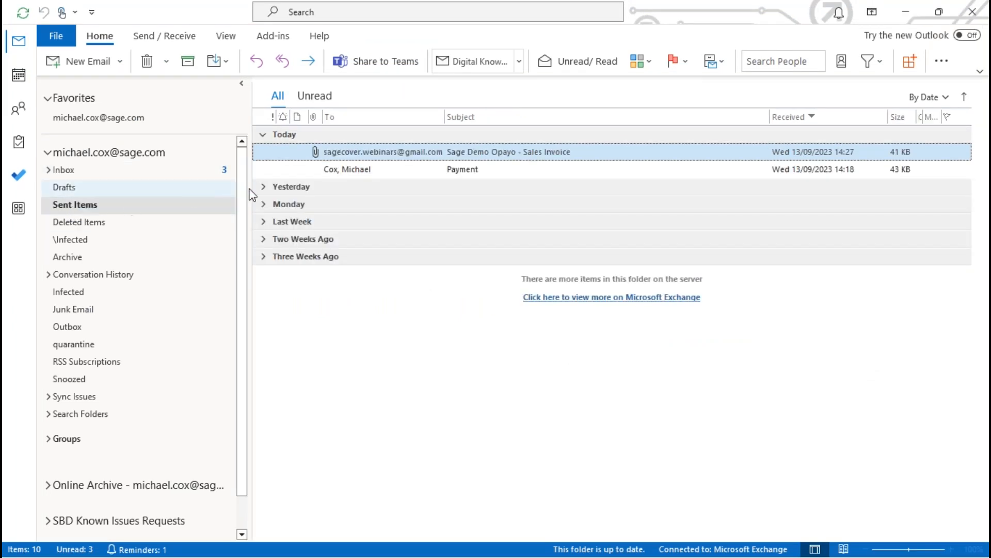
double_click(550, 151)
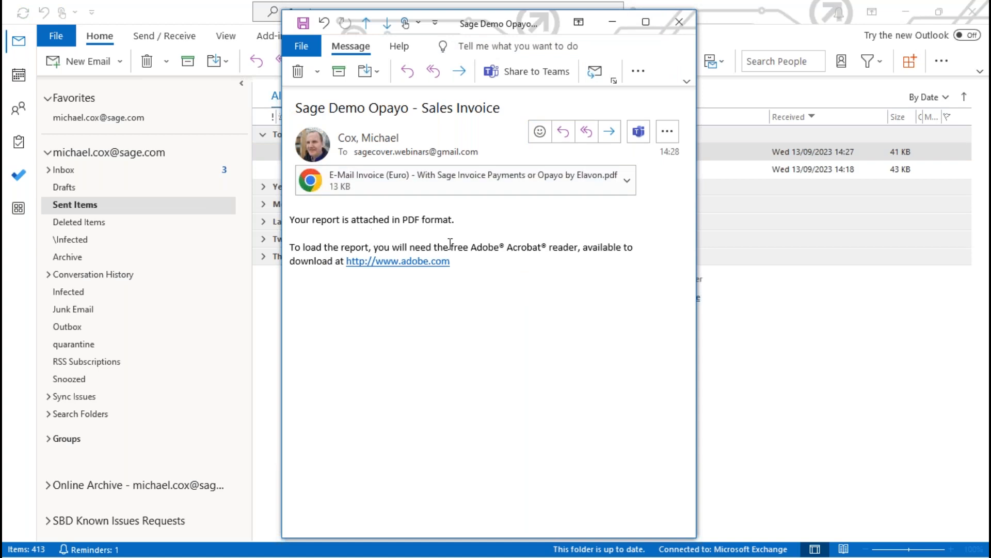
left_click(648, 21)
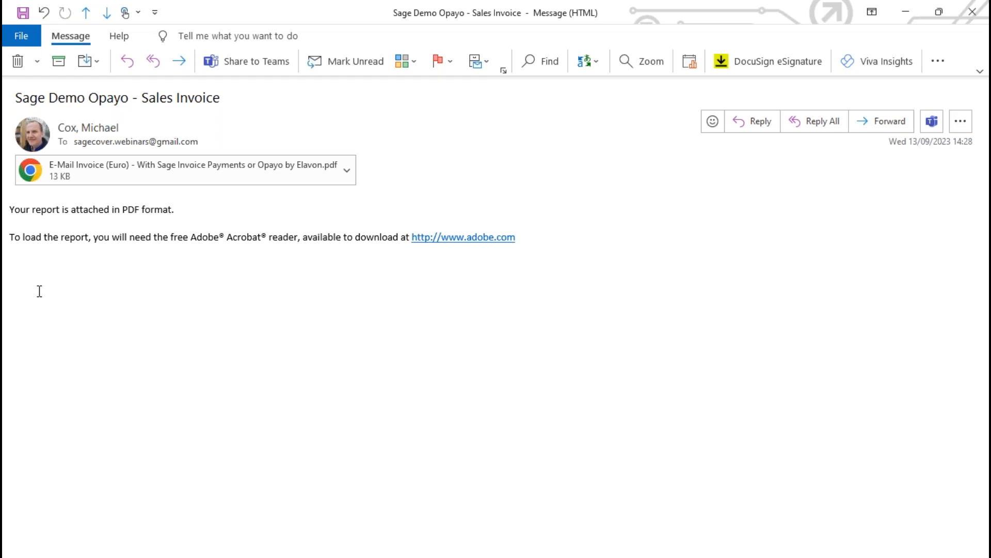
Preview the attached PDF invoice within the message and examine its details down to the payment section
left_click(347, 169)
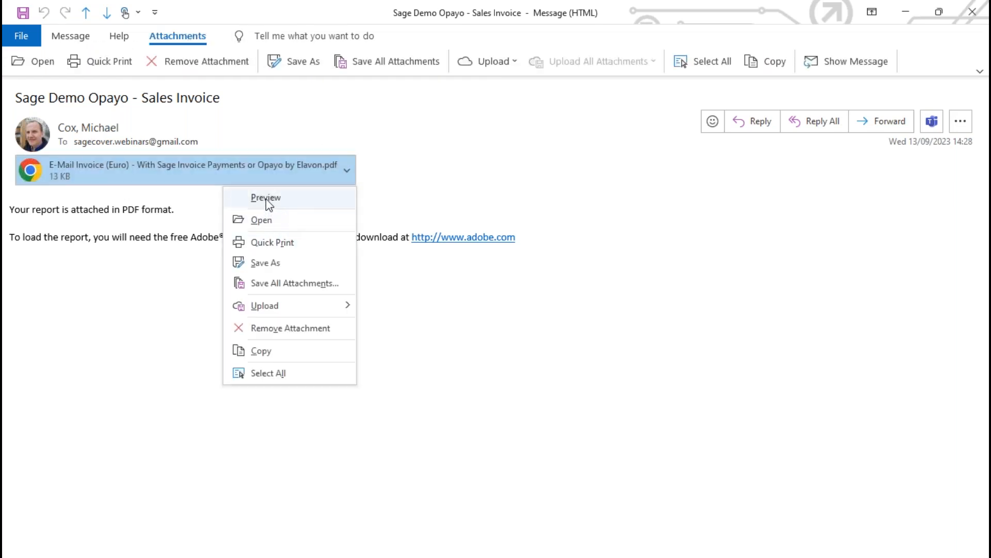
left_click(265, 199)
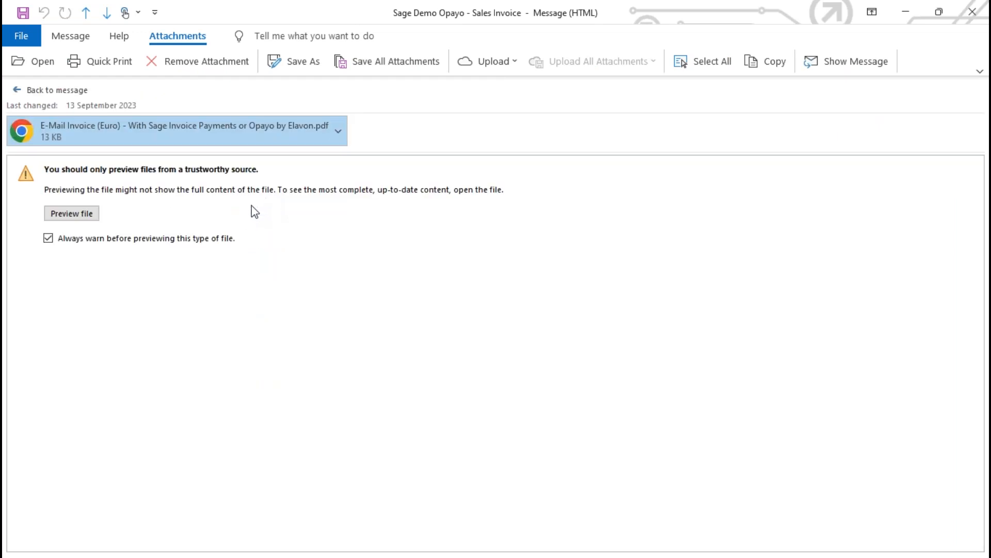
left_click(58, 214)
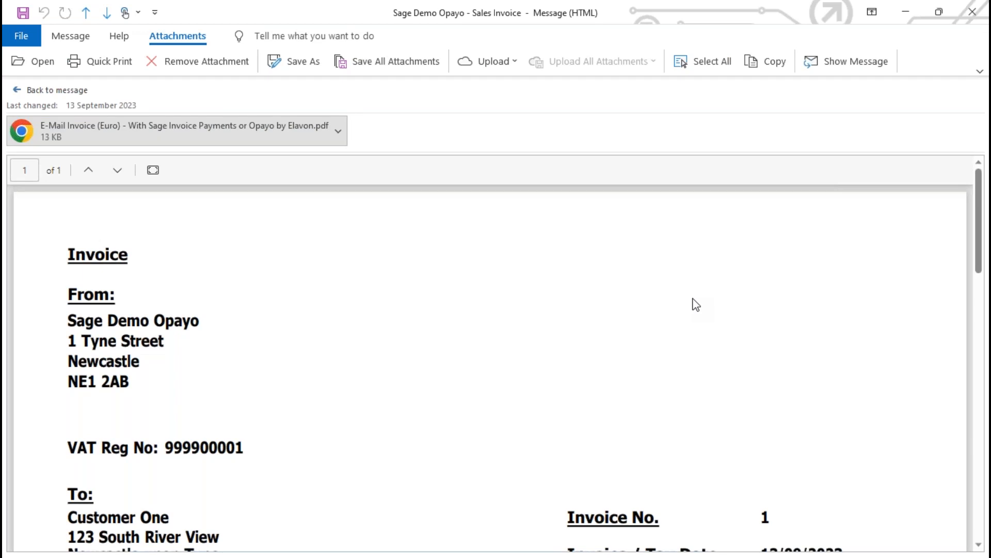
scroll(696, 305, "down", 10)
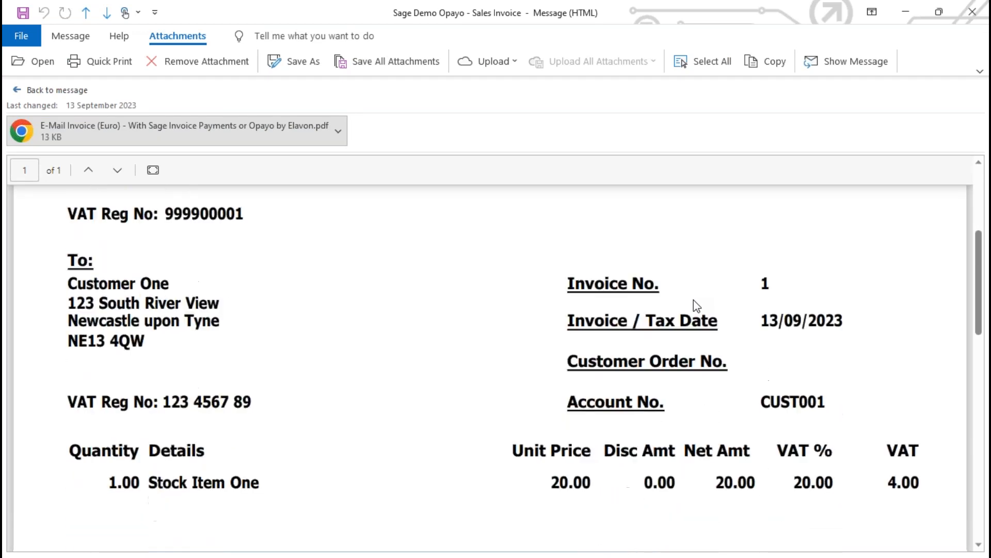
scroll(696, 305, "down", 3)
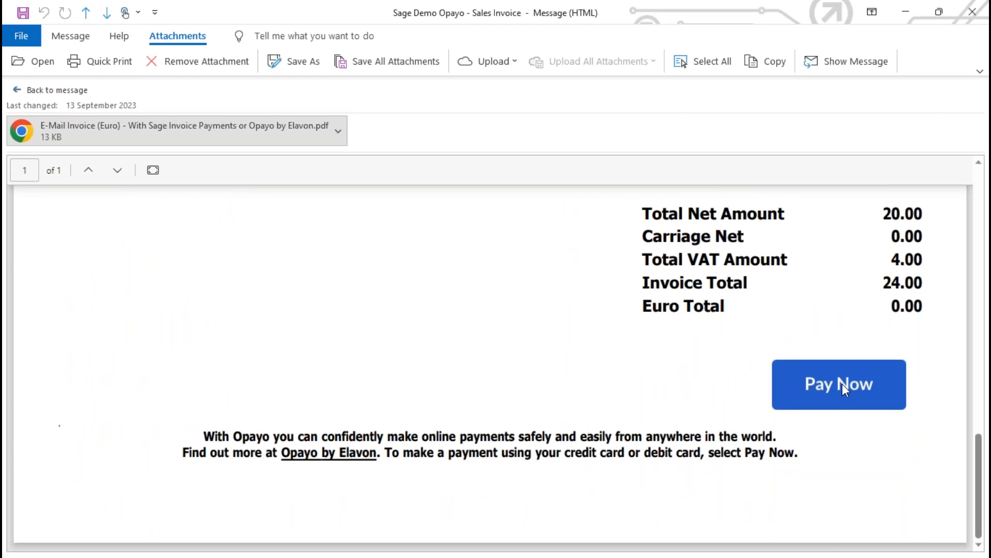
Open the attached PDF invoice in Chrome, accepting the attachment security prompt
left_click(338, 129)
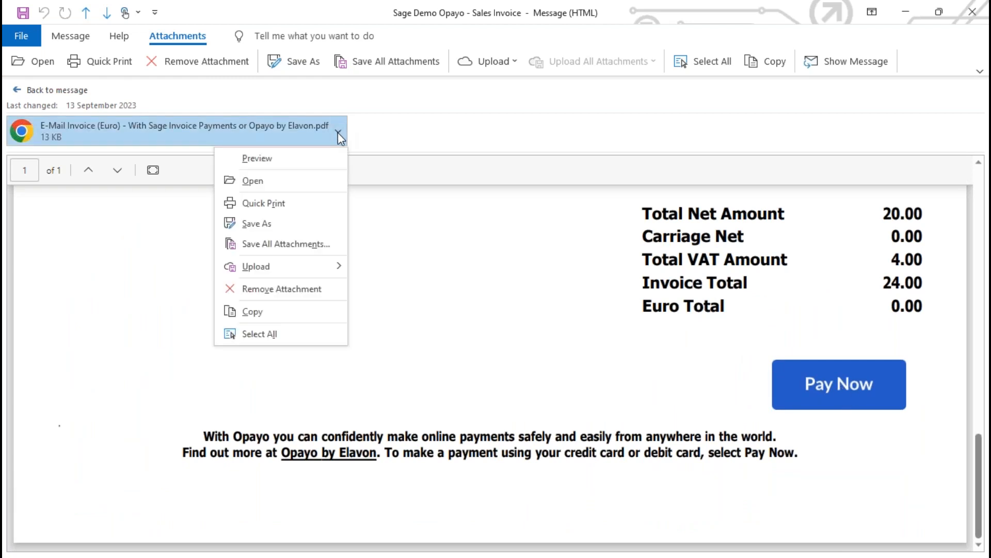
left_click(269, 180)
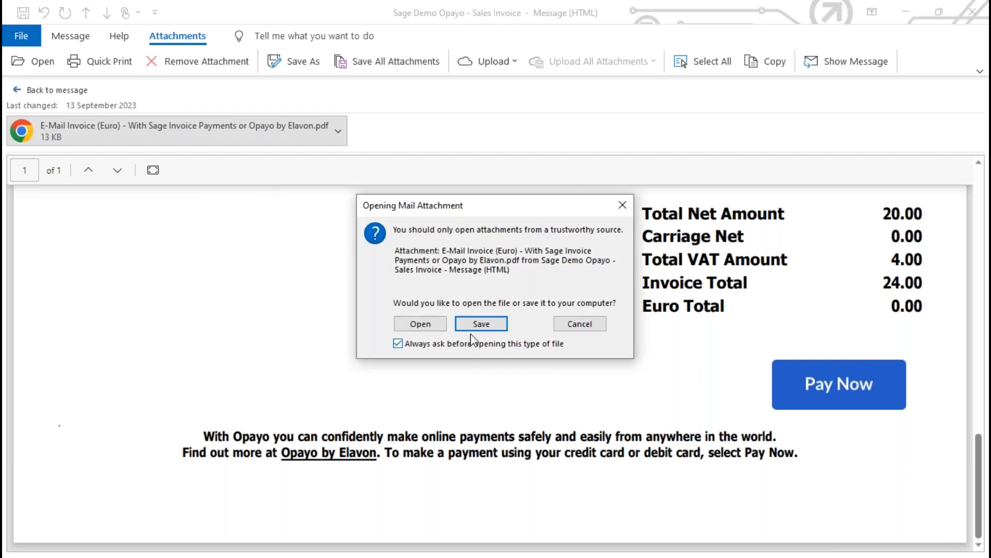
left_click(421, 324)
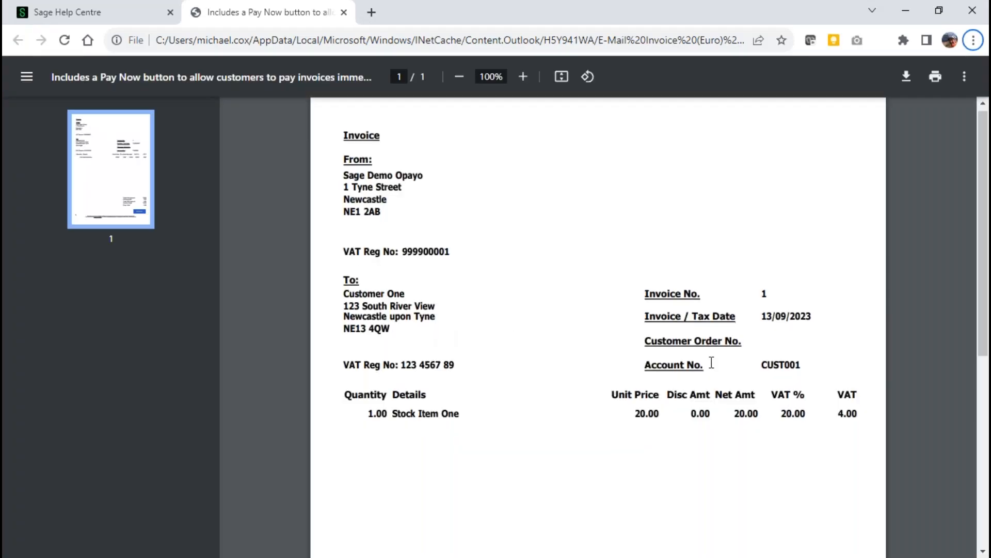
Follow the Pay Now link on the PDF invoice and proceed from the transaction overview to the billing details form
scroll(708, 360, "down", 5)
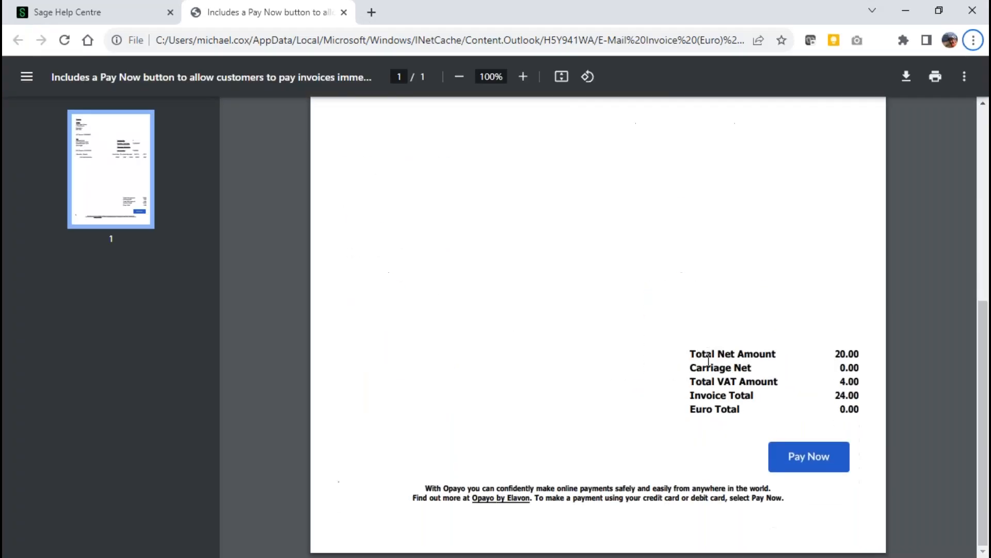
left_click(810, 464)
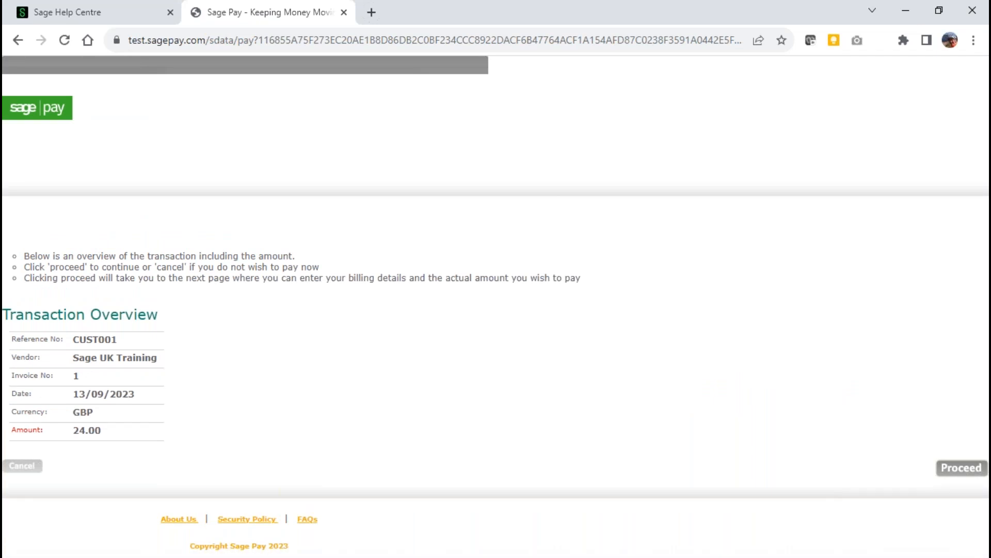
left_click(966, 470)
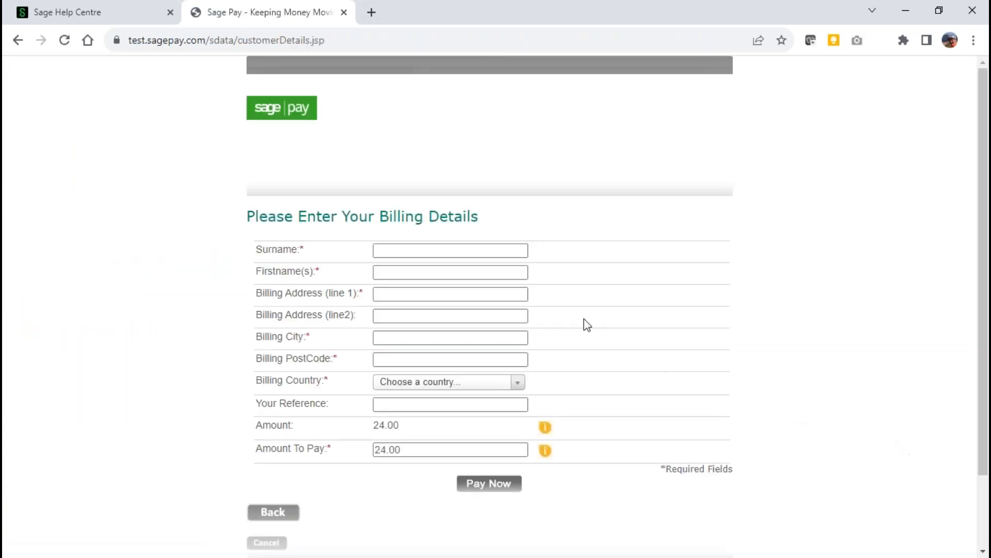
Enter the payer's surname and first name in the Sage Pay billing details
left_click(475, 251)
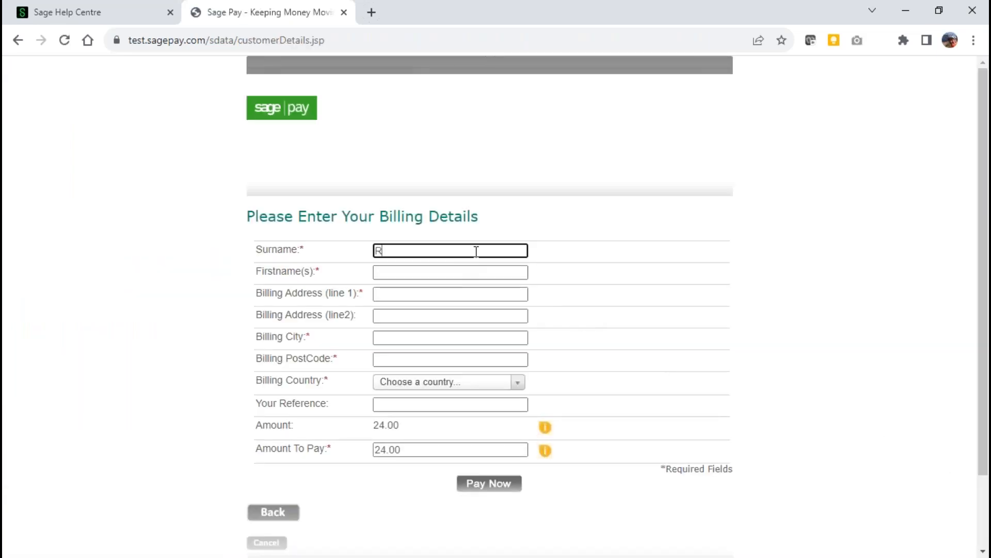
key("Tab")
key("Tab")
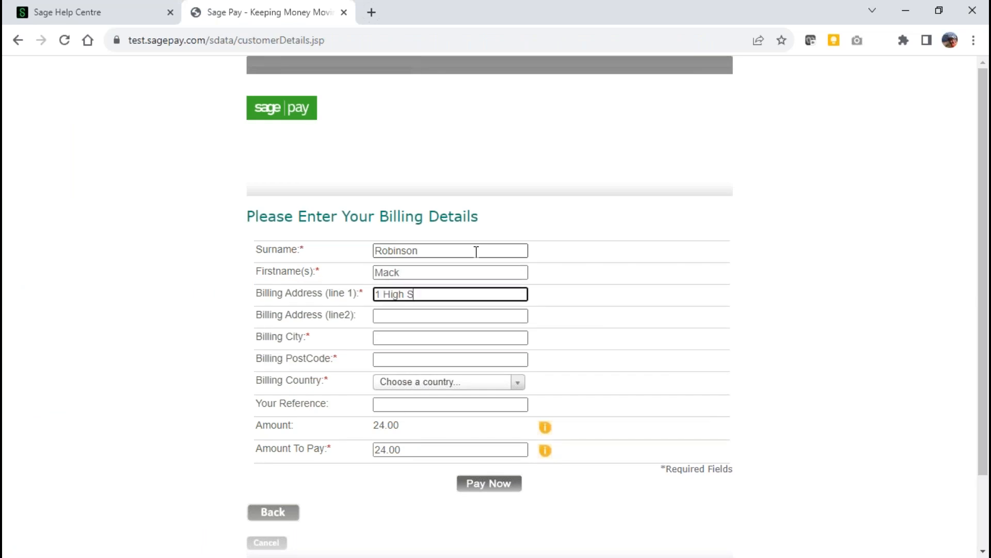
Fill in the first billing address line, billing city and postcode, leaving the second address line empty
key("Tab")
key("Tab")
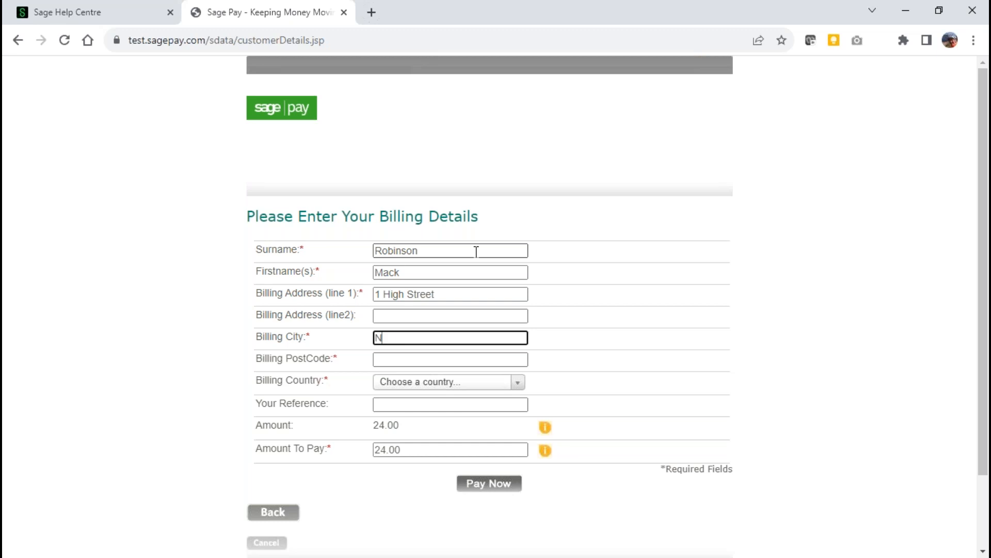
key("Tab")
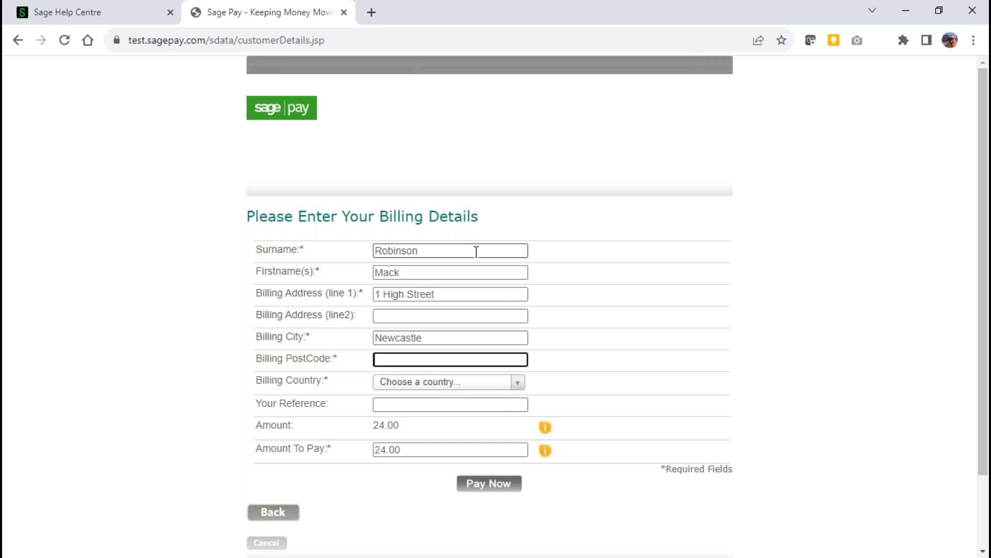
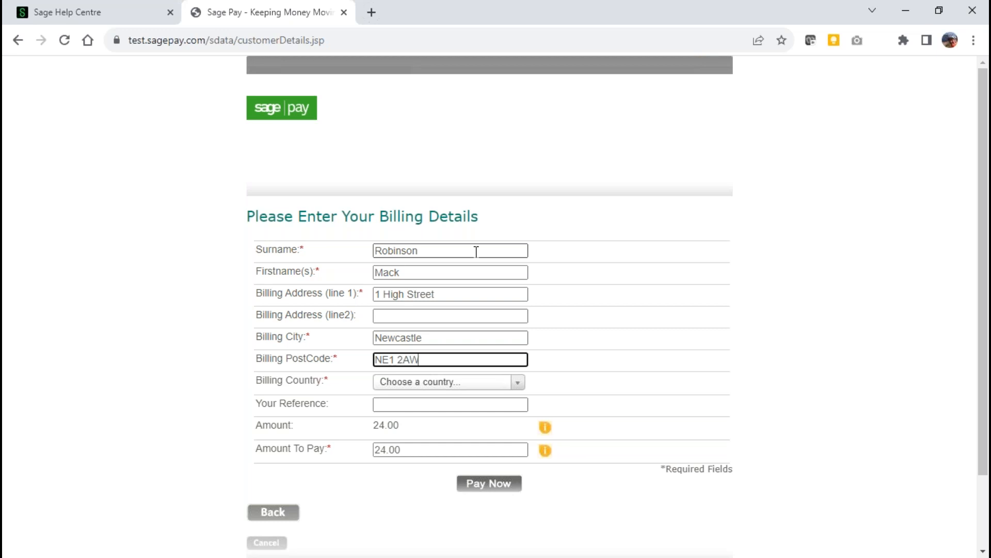
Set the billing country to United Kingdom, enter mc123 as the reference, and submit the billing details with 24.00 to pay
left_click(454, 382)
left_click(432, 423)
left_click(421, 404)
type("mc123")
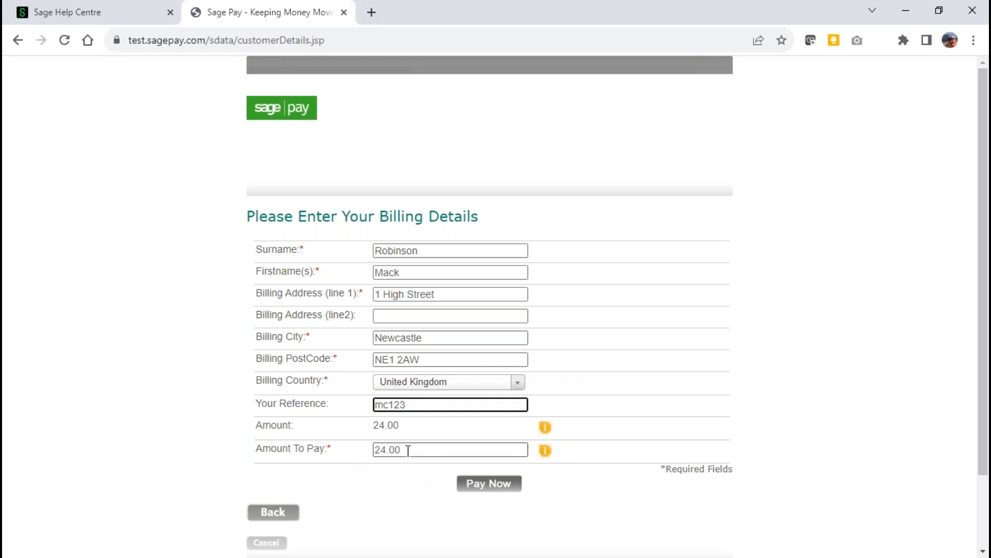
left_click(490, 483)
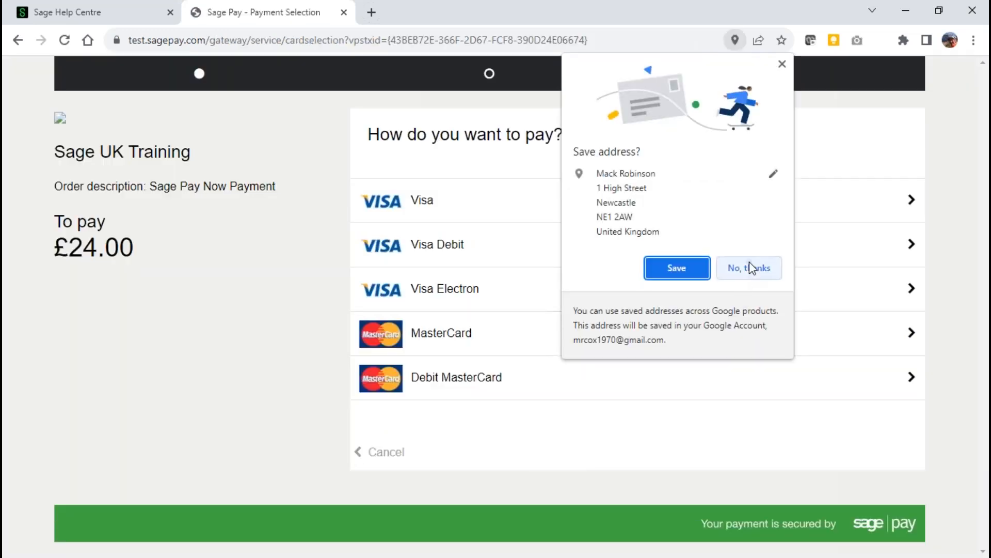
left_click(749, 267)
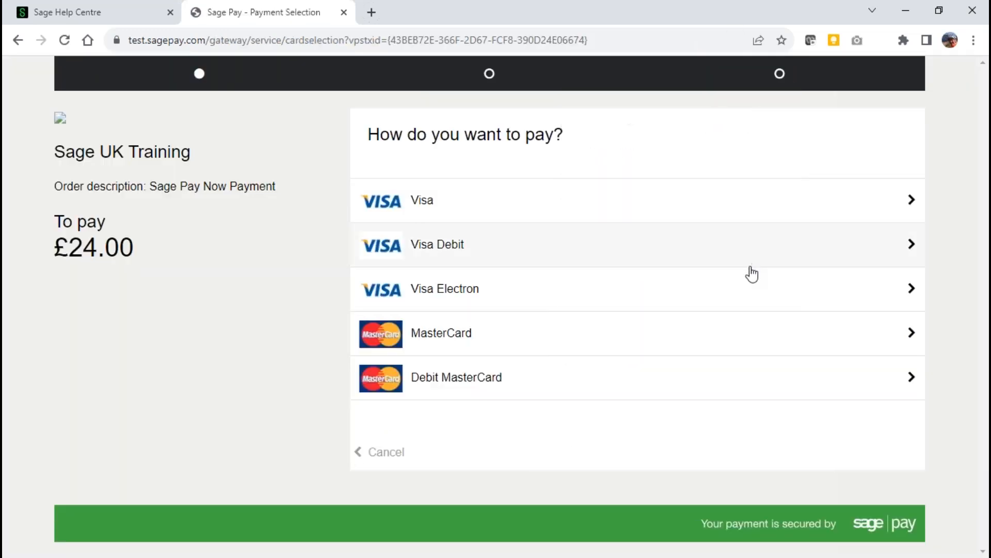
Choose Visa as the payment method, enter the card number, expiry date and CVC, and confirm the card details
left_click(417, 212)
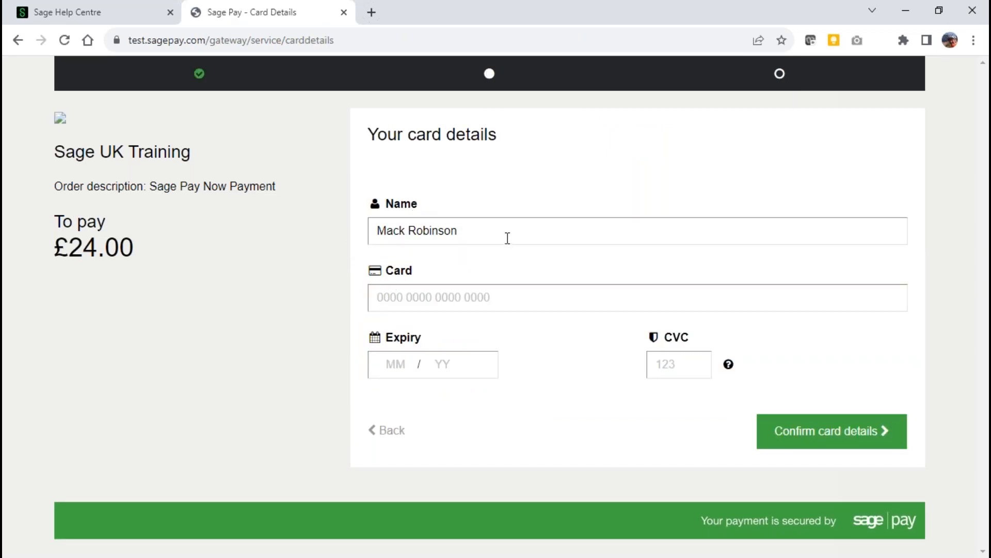
left_click(379, 299)
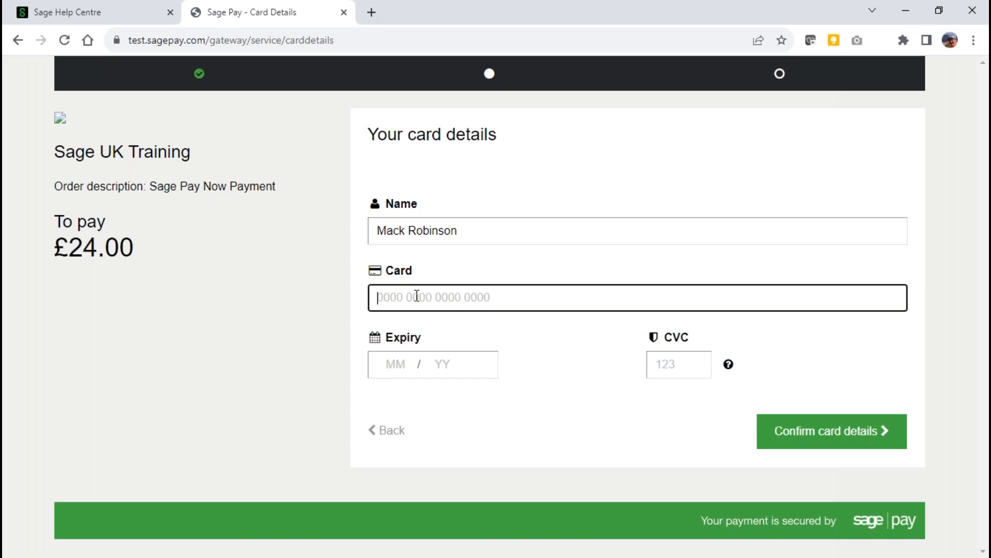
type("4")
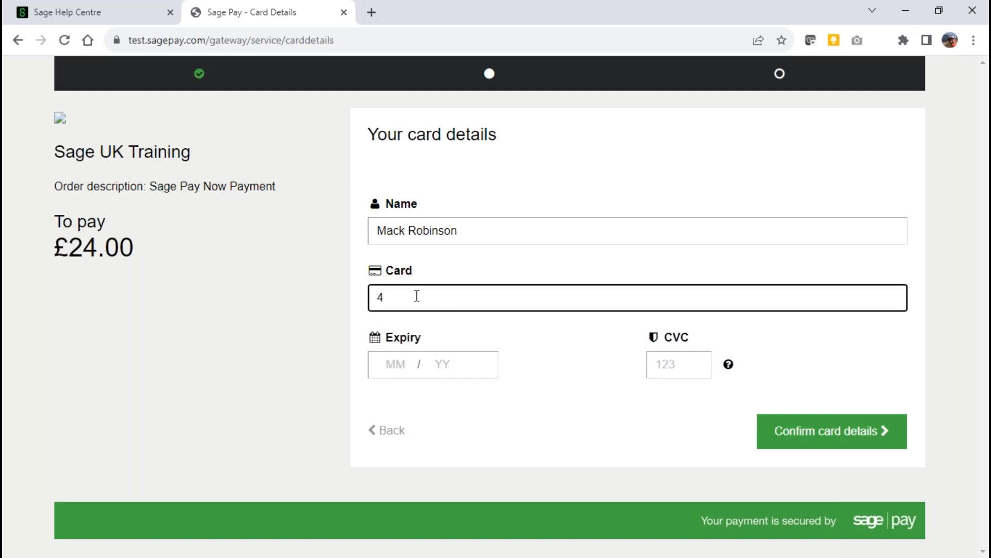
type("929000000006")
key("Tab")
type("0125")
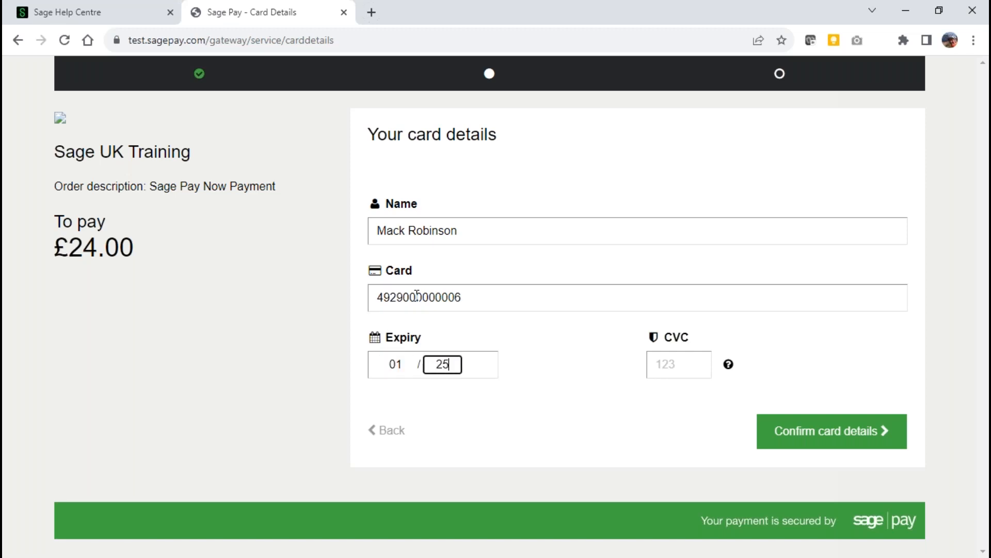
key("Tab")
type("123")
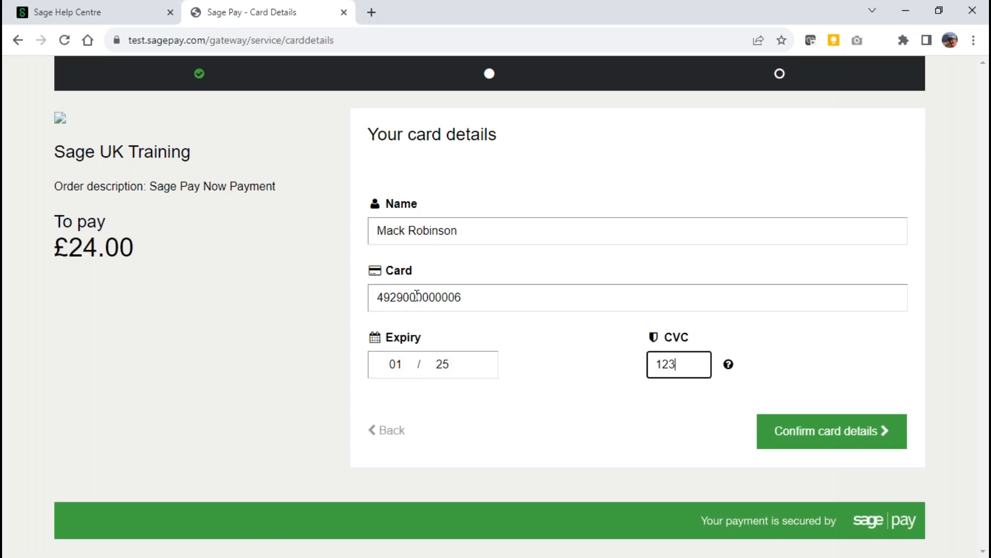
left_click(837, 434)
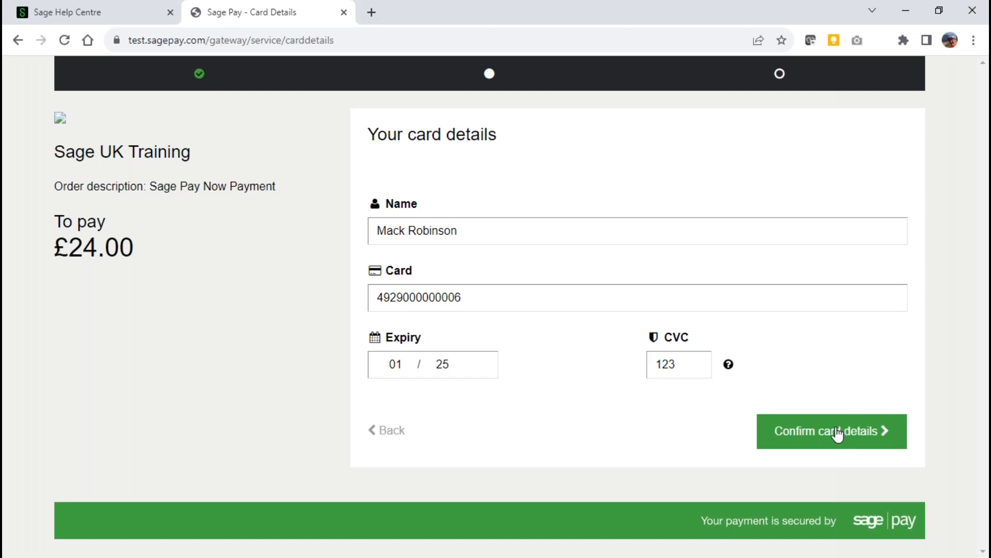
Submit the £24.00 payment from the order summary, and close the payment page and the Sage 50 Layouts window
scroll(535, 454, "down", 3)
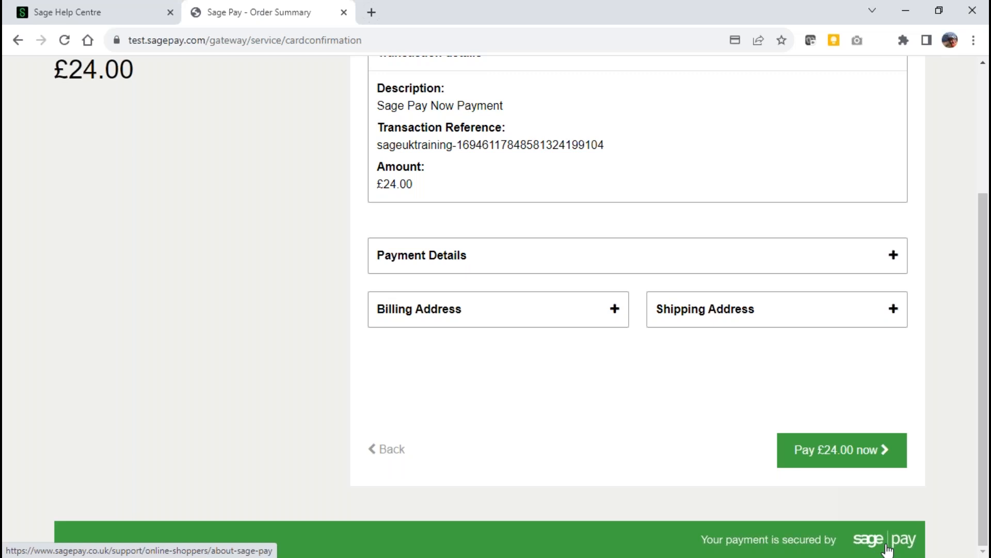
left_click(836, 453)
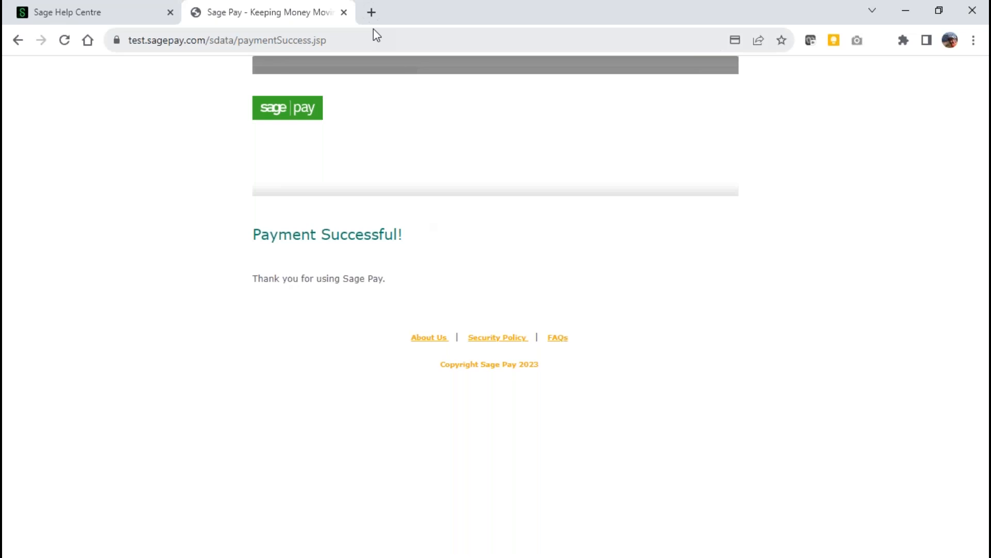
left_click(344, 12)
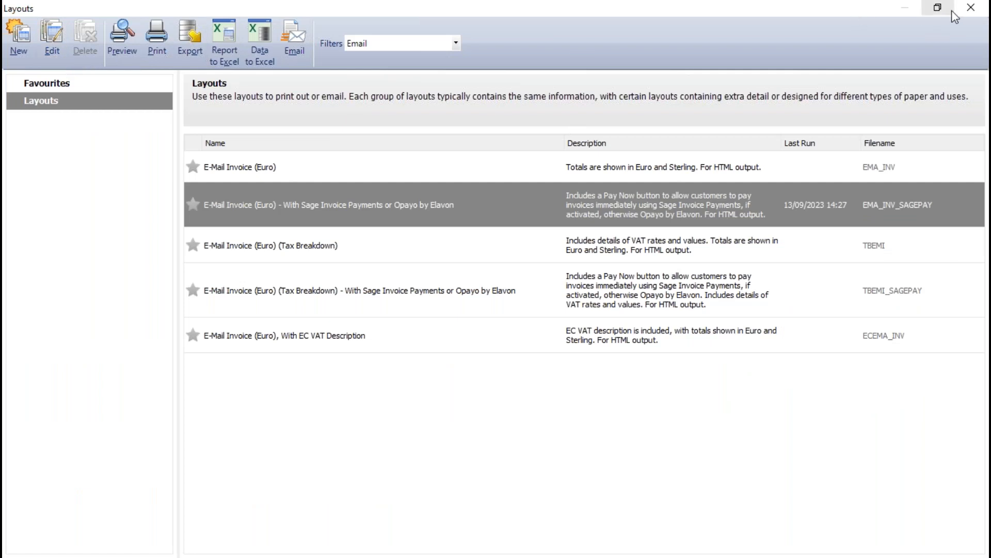
left_click(970, 12)
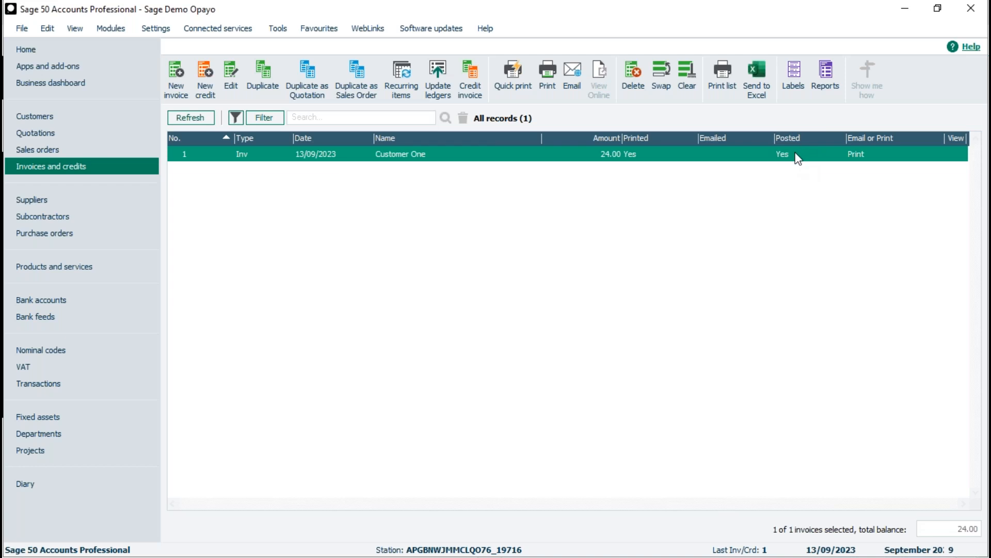
Review the transaction activity of Customer One in the customer list, and close the activity window
left_click(63, 112)
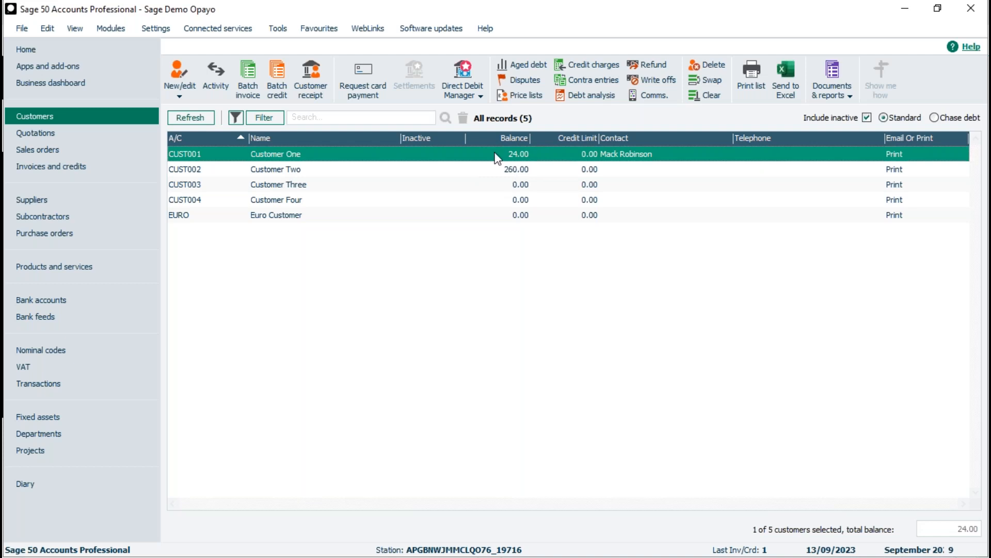
left_click(312, 157)
left_click(311, 156)
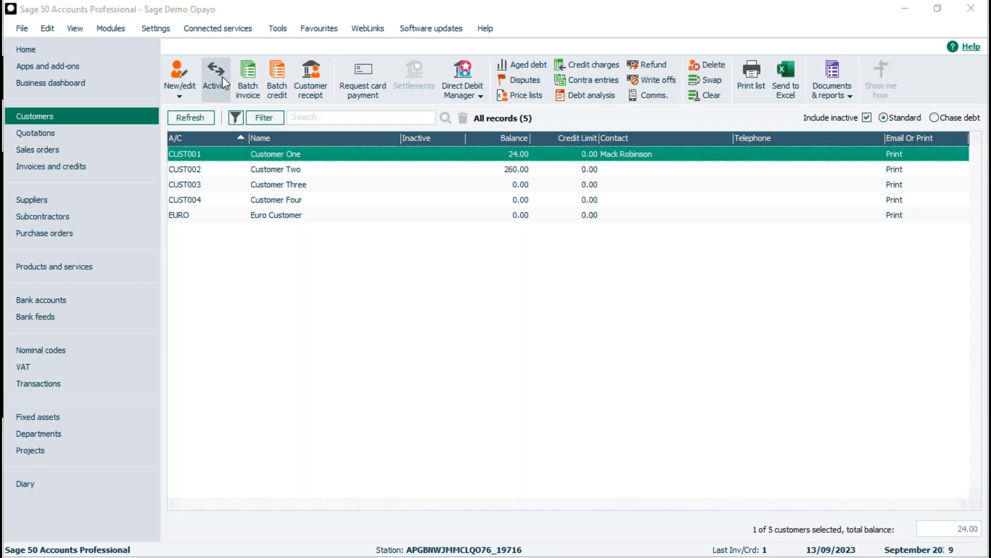
left_click(225, 83)
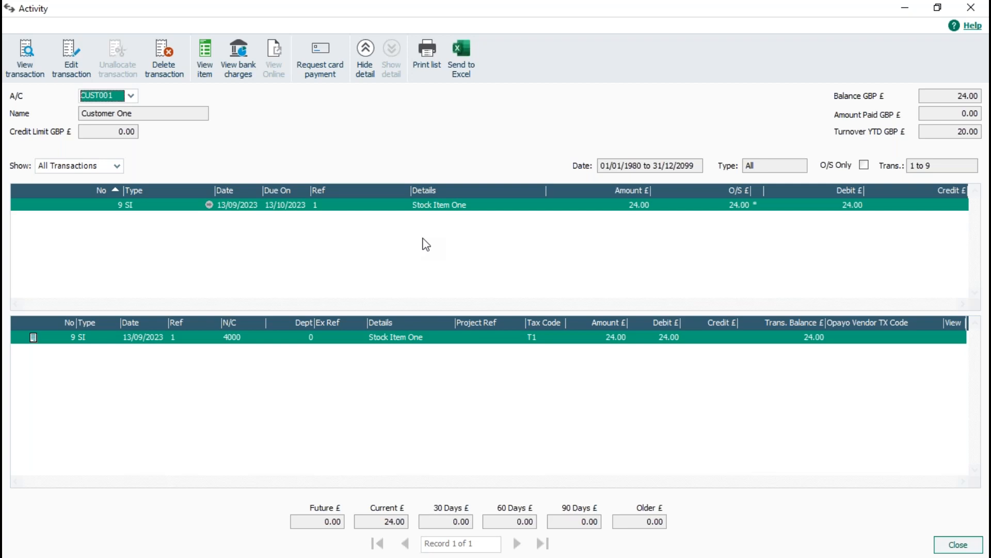
left_click(958, 545)
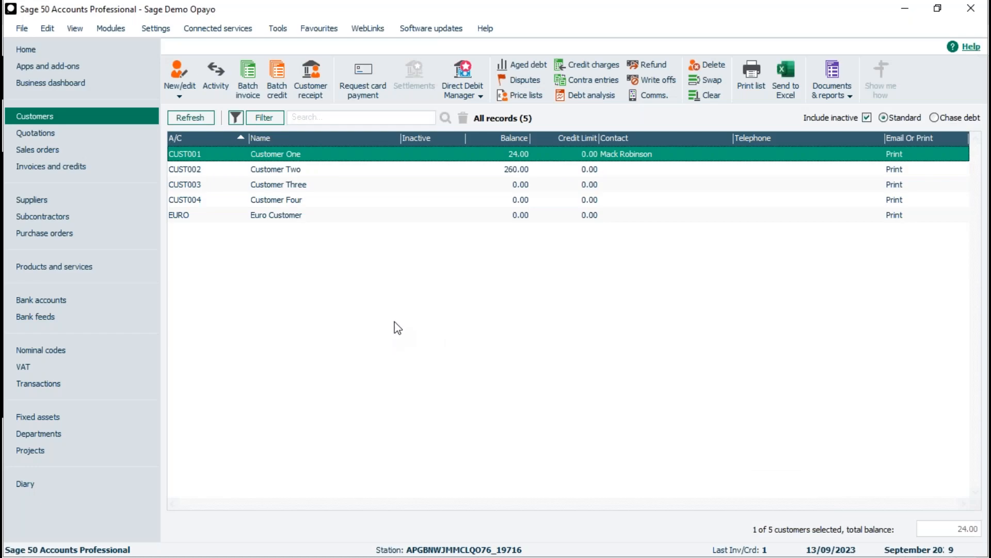
Download the Opayo receipts into the bank accounts, process the eInvoice payment with automatic allocation to invoices, and close the summary
left_click(77, 300)
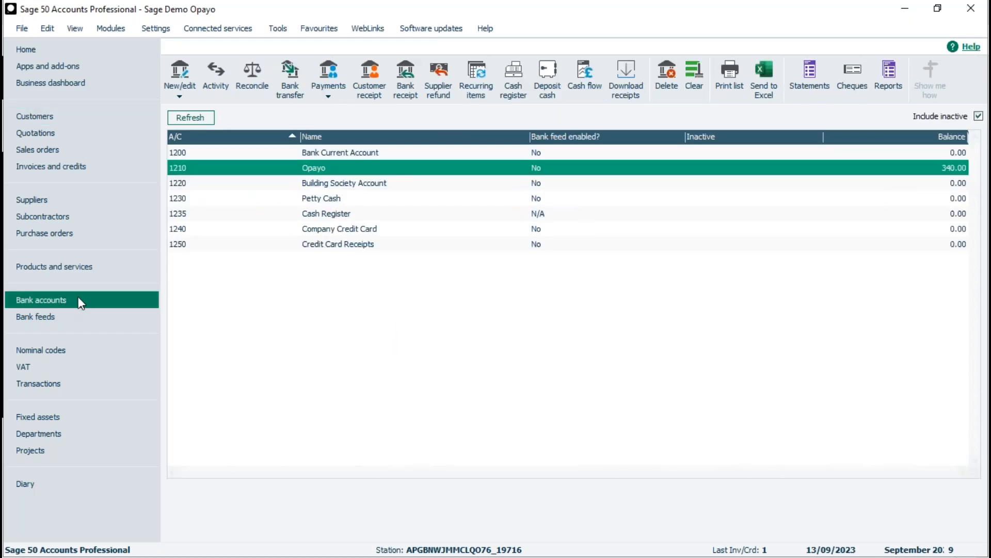
left_click(626, 73)
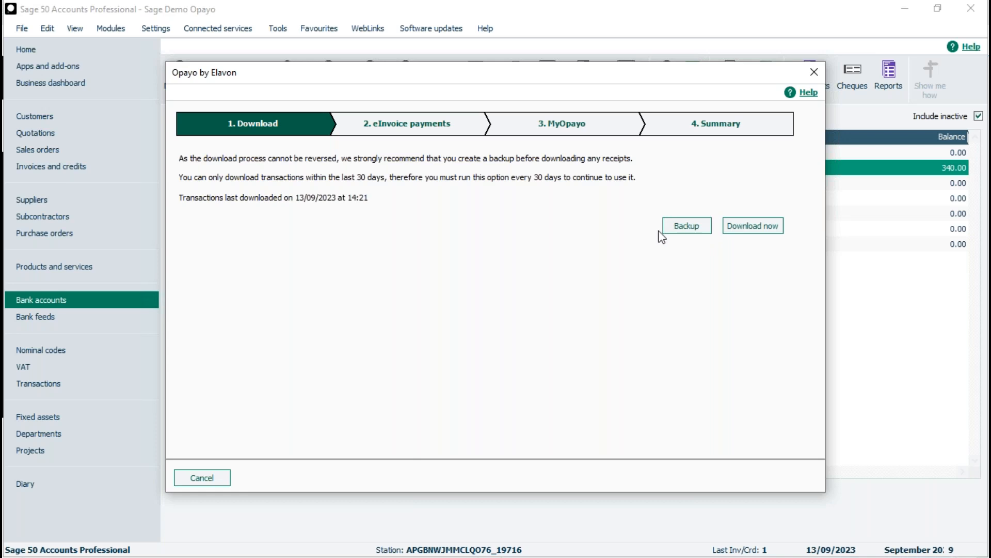
left_click(757, 230)
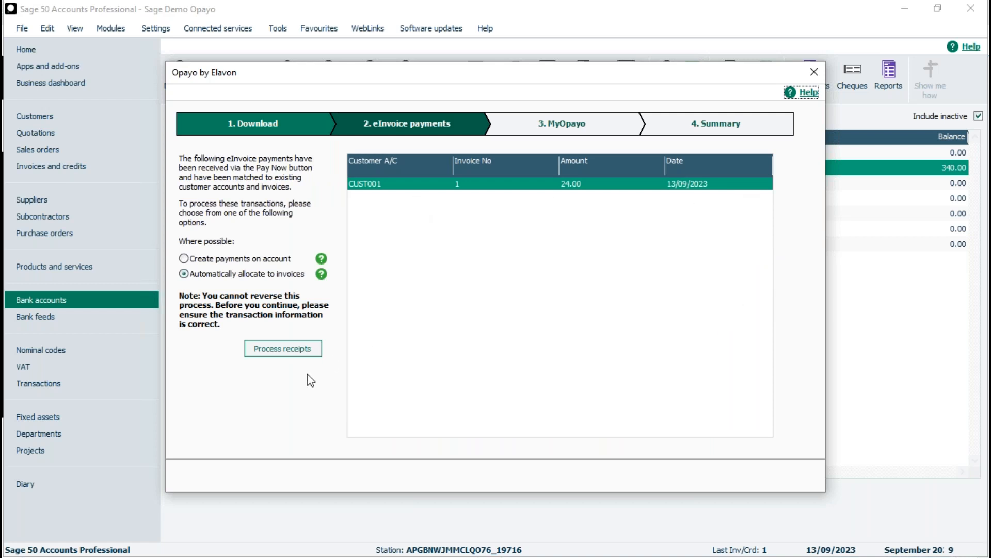
left_click(280, 351)
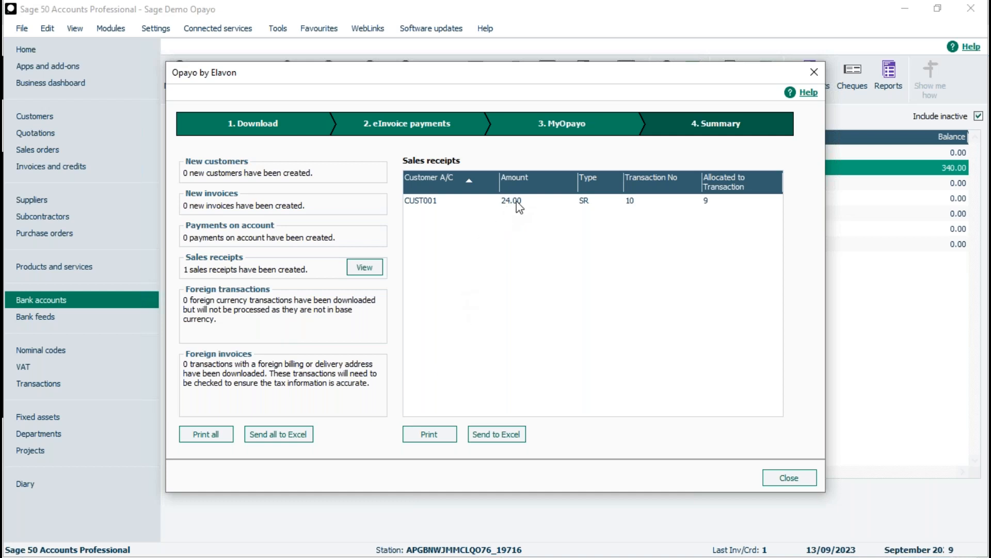
left_click(788, 479)
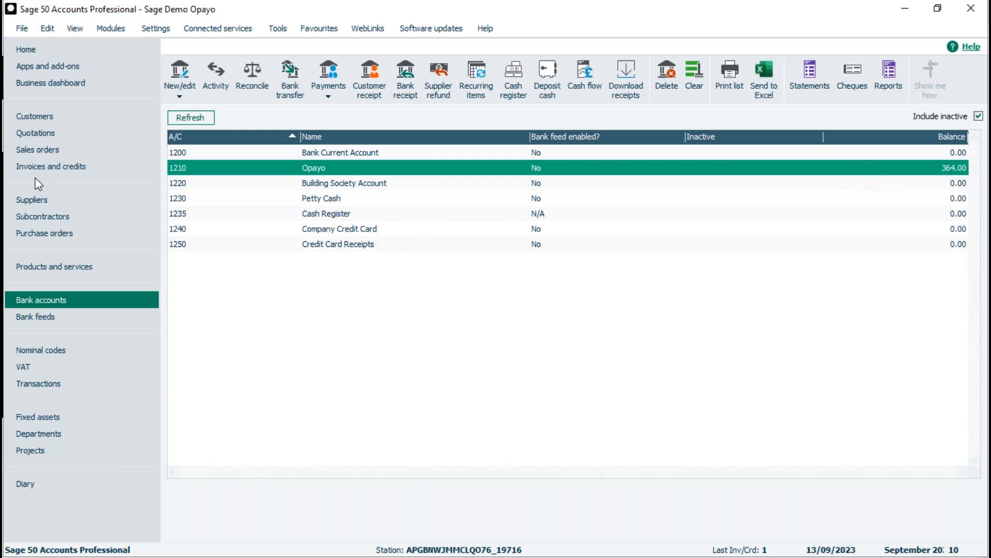
Check Customer One's activity for the downloaded sales receipt and its allocation, and return to the customer list
left_click(38, 116)
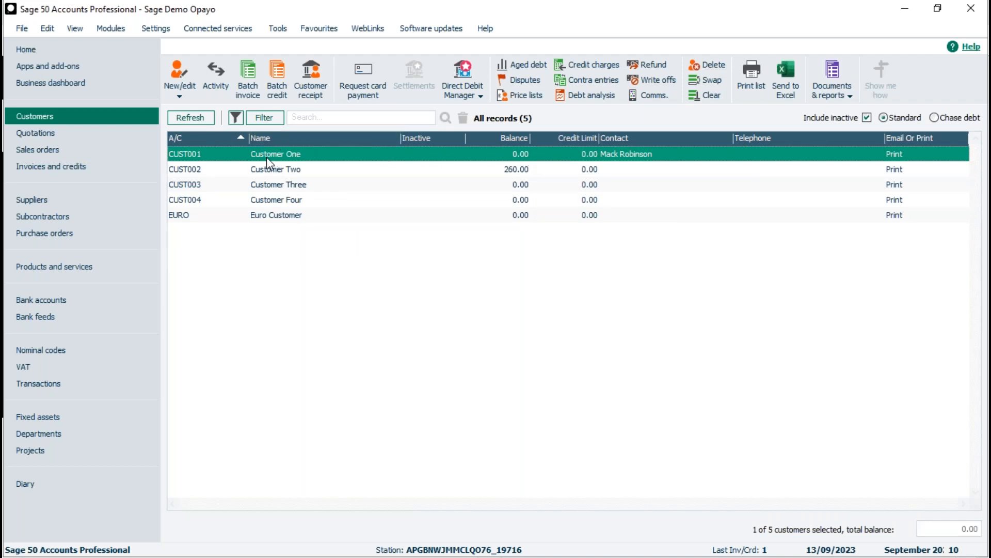
left_click(217, 80)
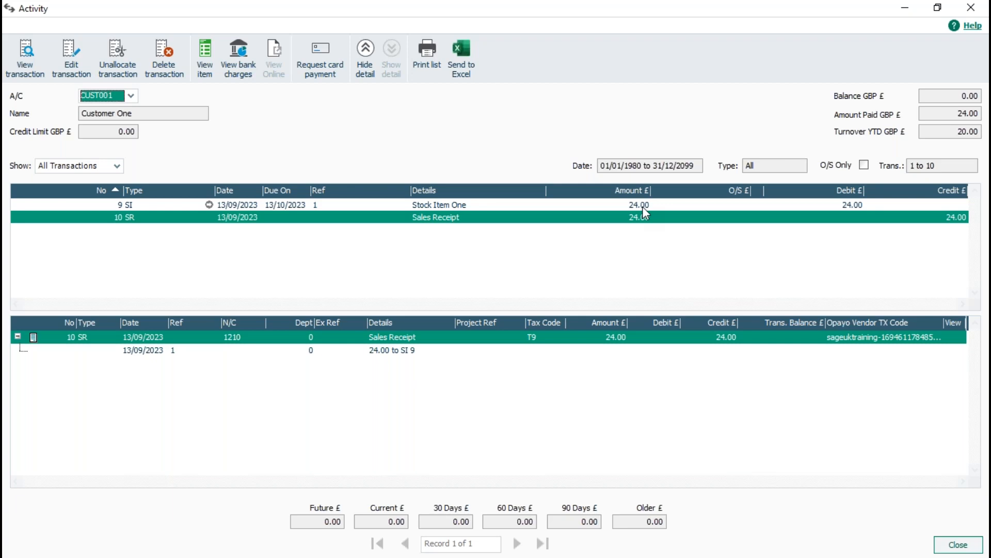
left_click(957, 545)
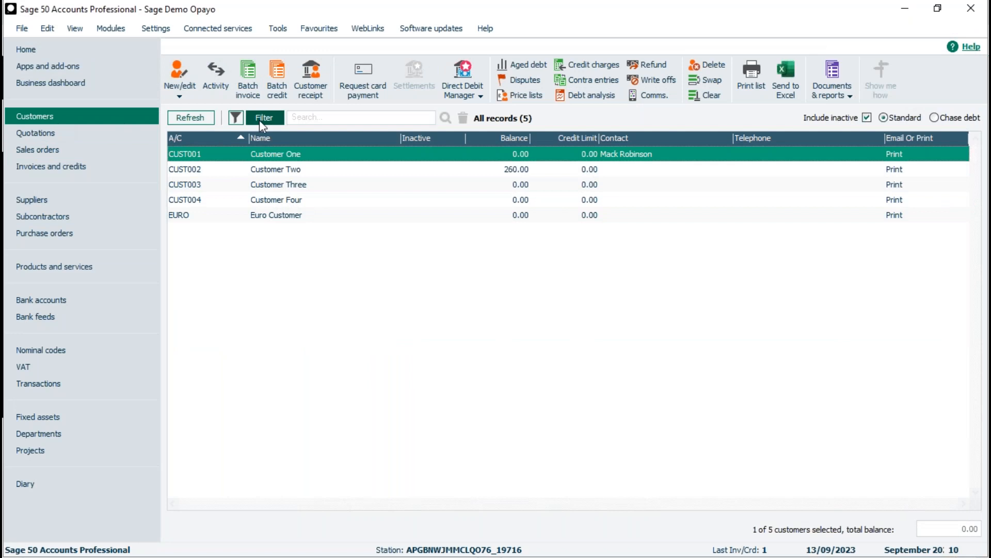
Select Customer Two and open the statement layouts, filtered to Email
left_click(526, 172)
left_click(840, 92)
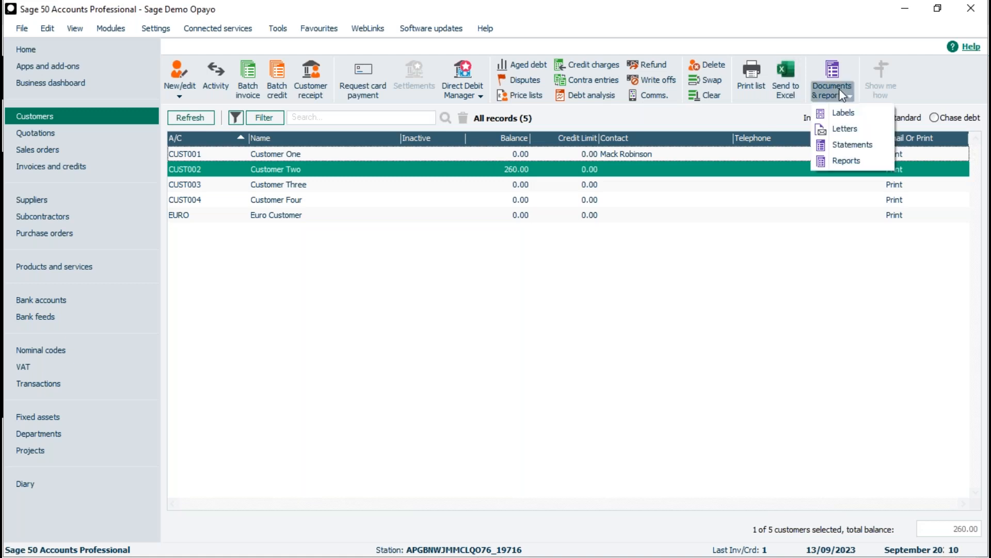
left_click(844, 147)
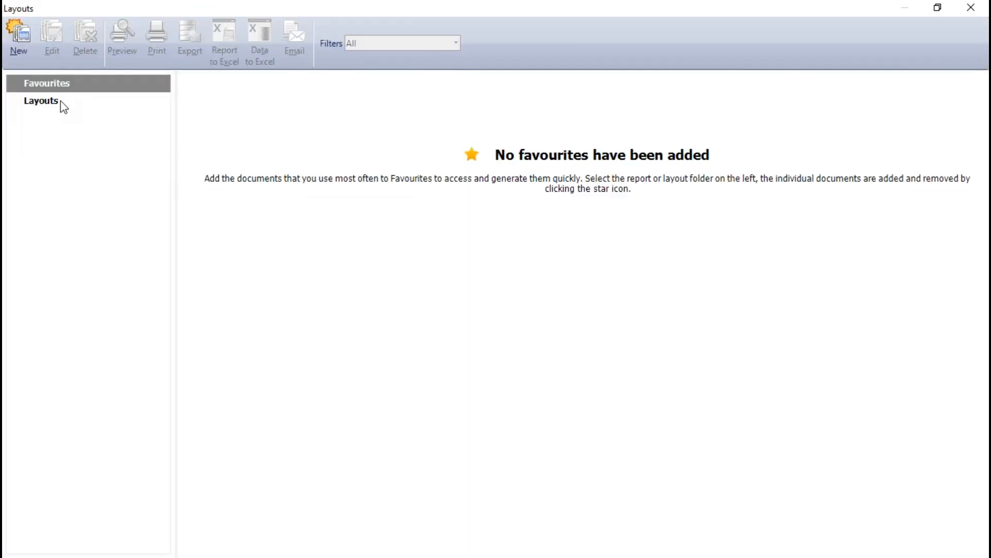
left_click(60, 101)
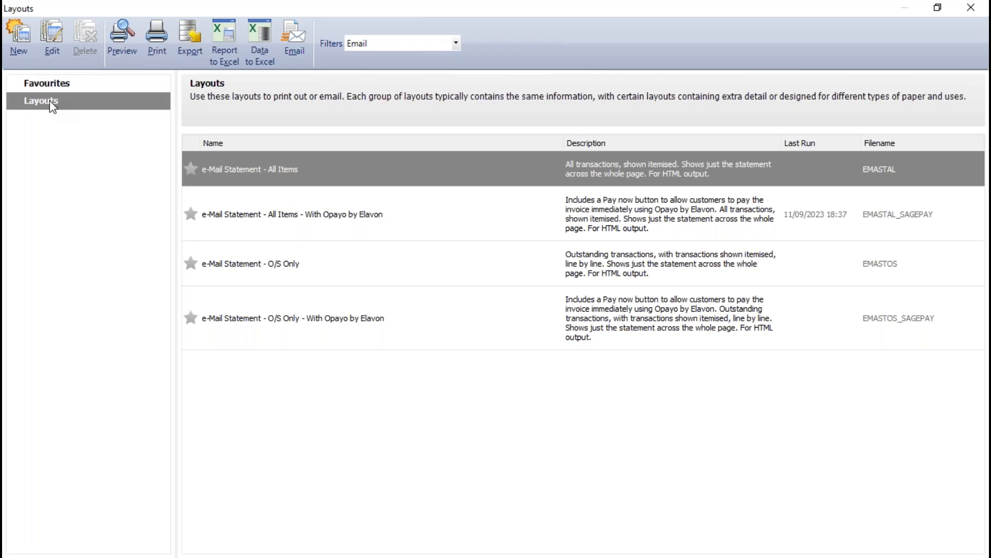
left_click(346, 44)
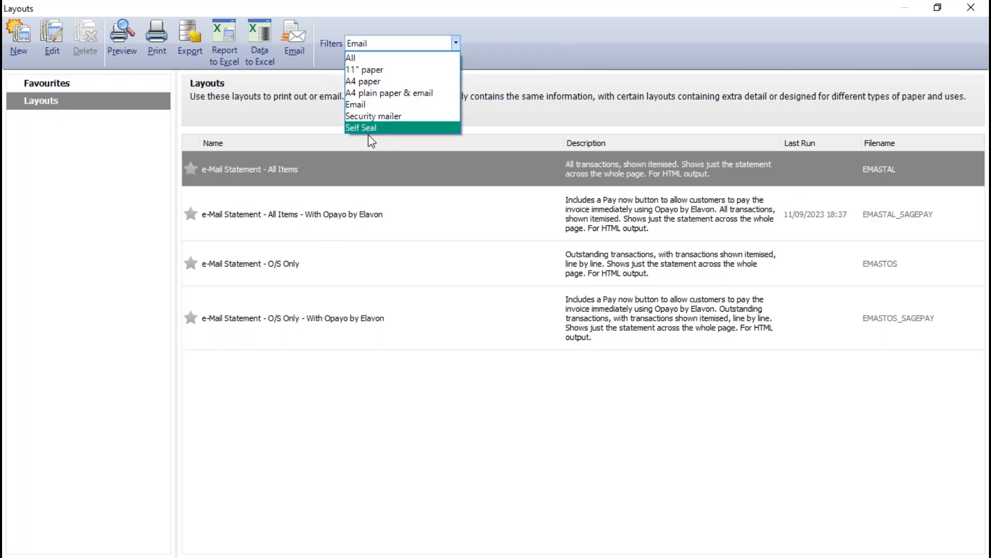
left_click(365, 104)
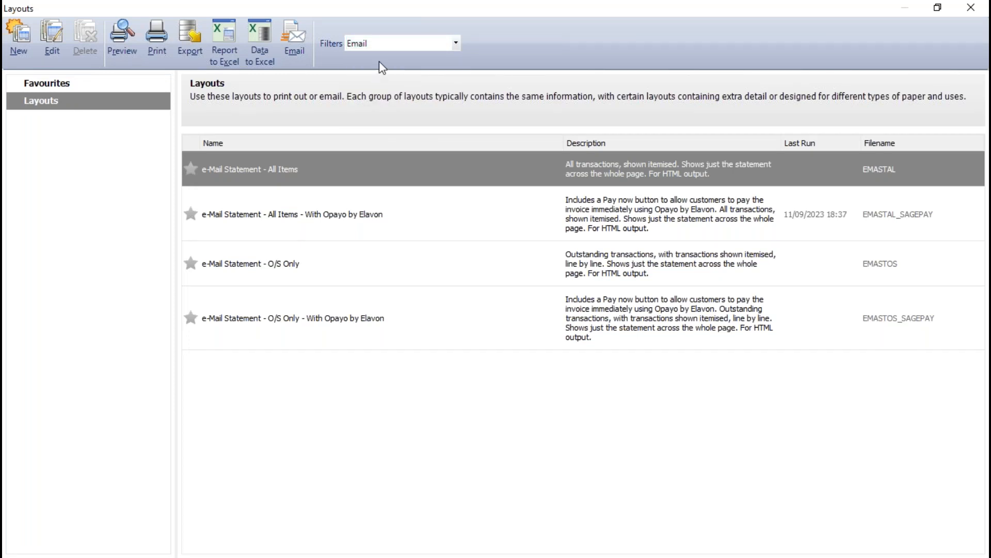
Email the O/S Only statement with Opayo by Elavon for 01/01/1980 to 13/09/2023, update the communication history, and close the layouts
left_click(332, 224)
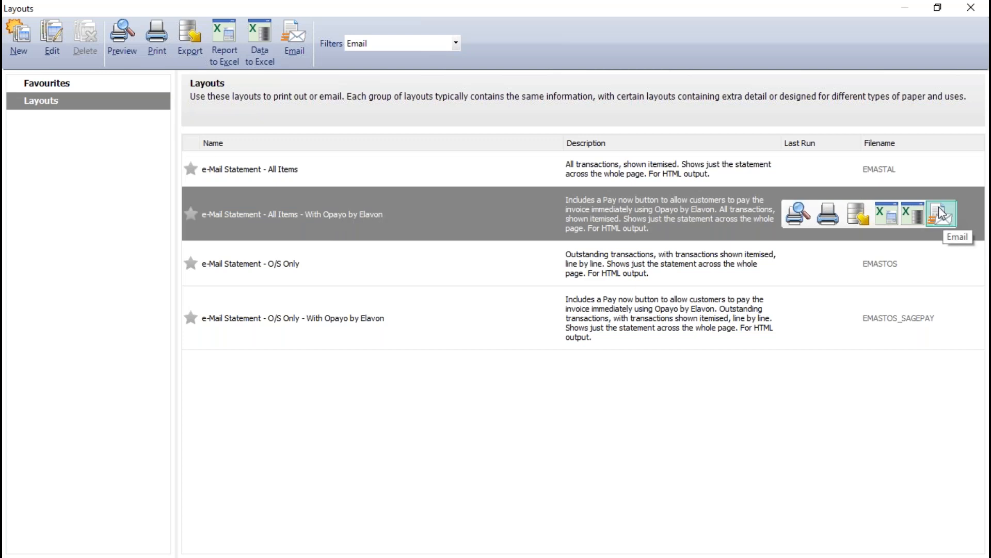
left_click(356, 319)
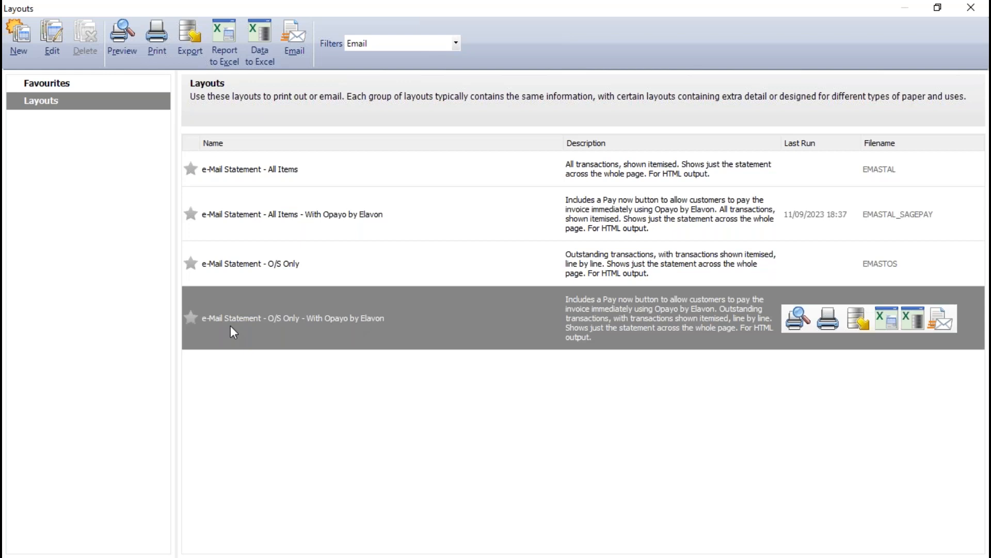
left_click(941, 319)
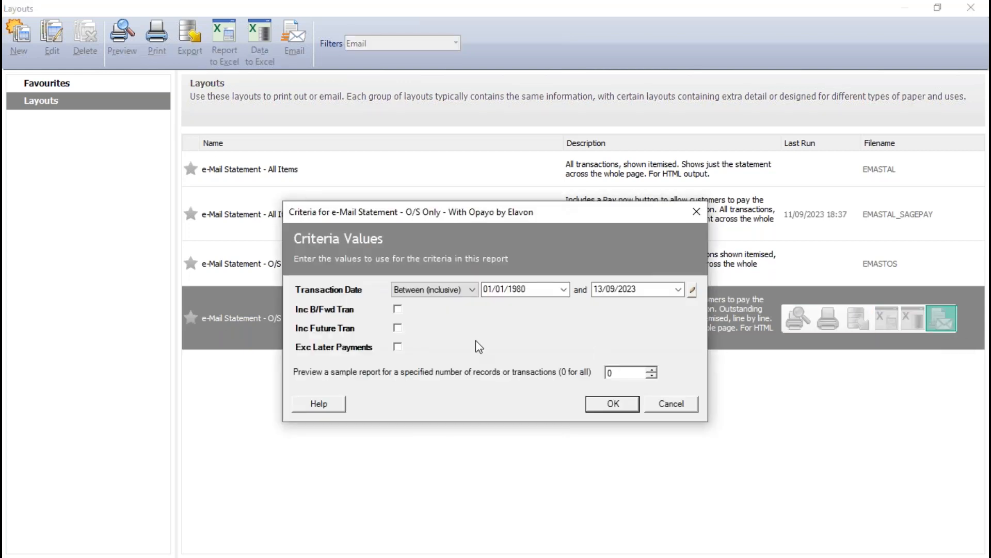
left_click(613, 405)
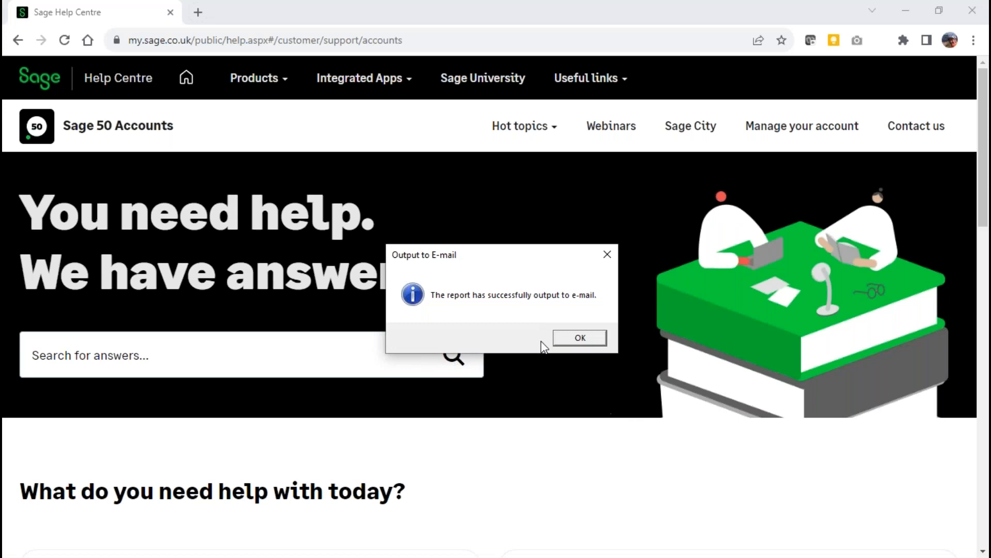
left_click(580, 338)
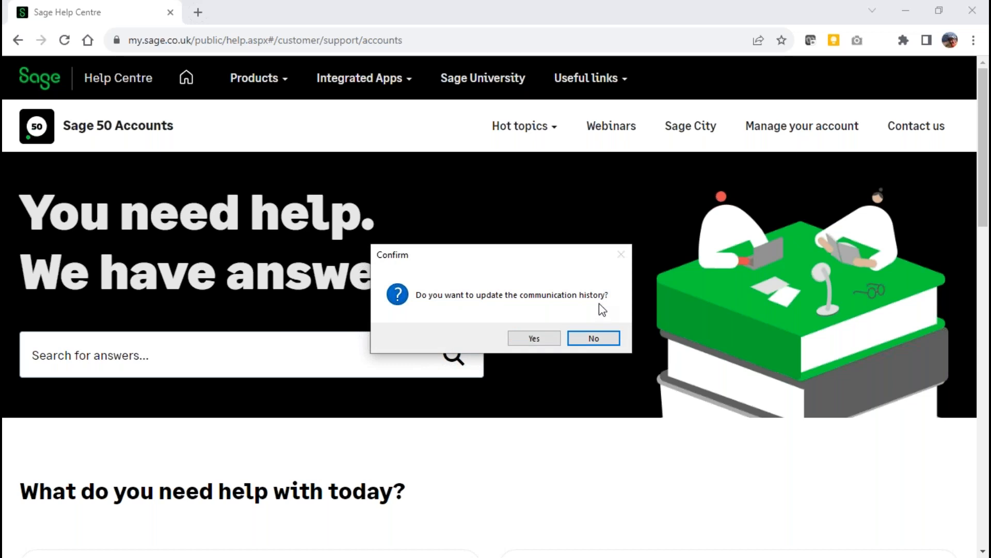
left_click(533, 339)
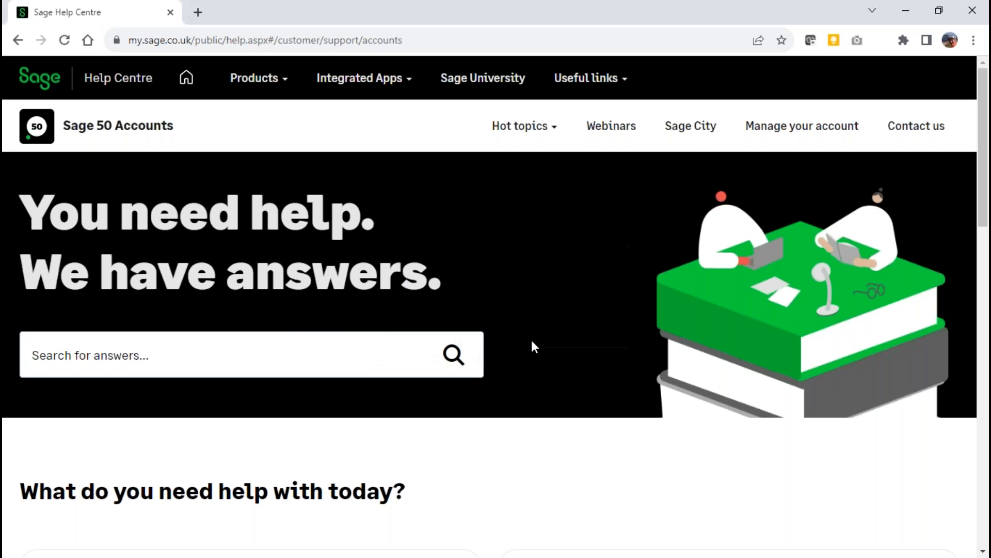
left_click(904, 11)
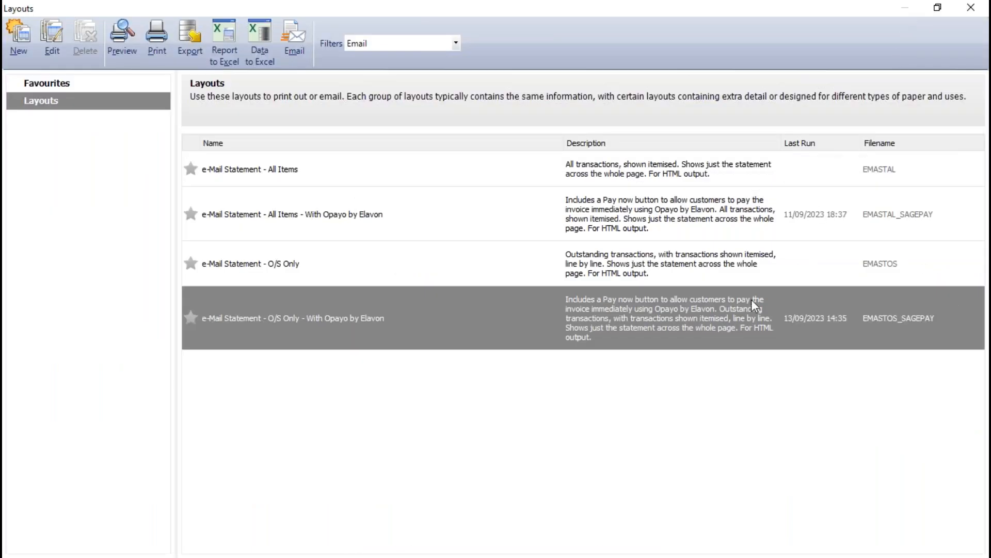
left_click(969, 9)
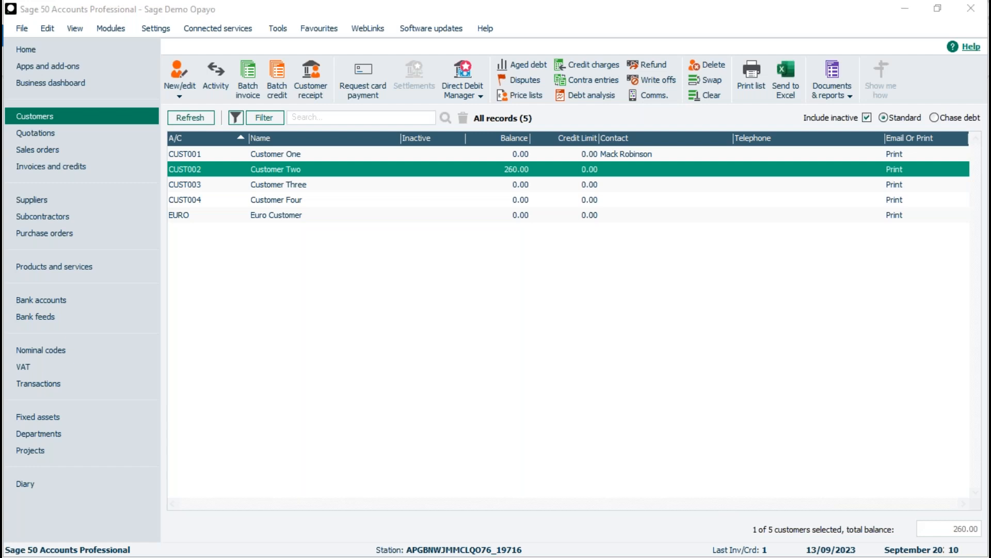
Switch to Outlook, open the drafted Sage Demo Opayo - Statement email from Drafts, and send it
key("alt+Tab")
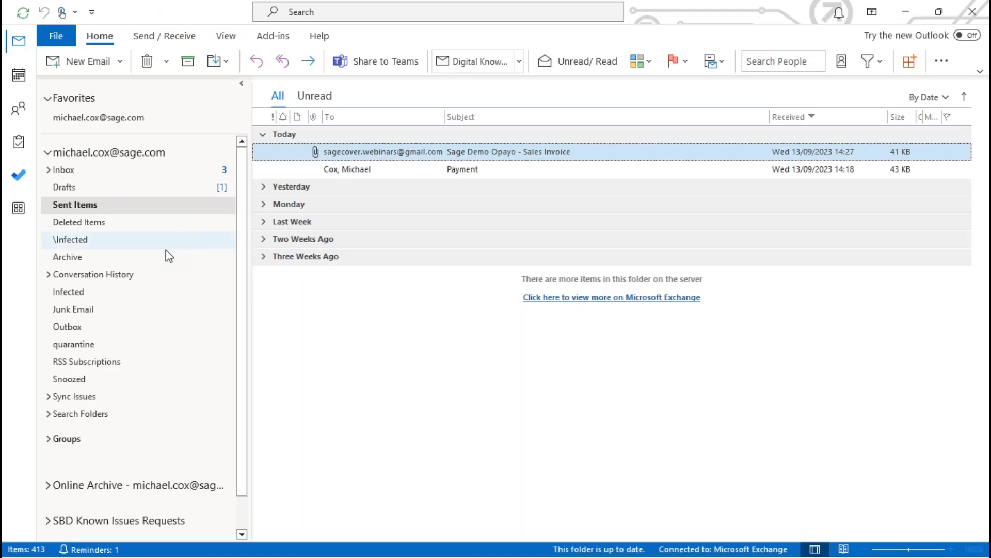
left_click(64, 189)
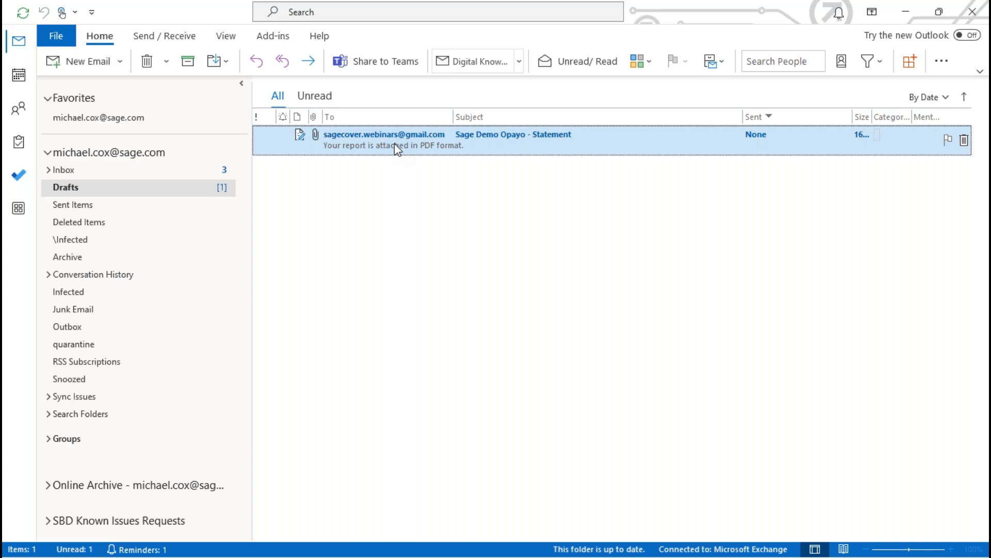
double_click(398, 146)
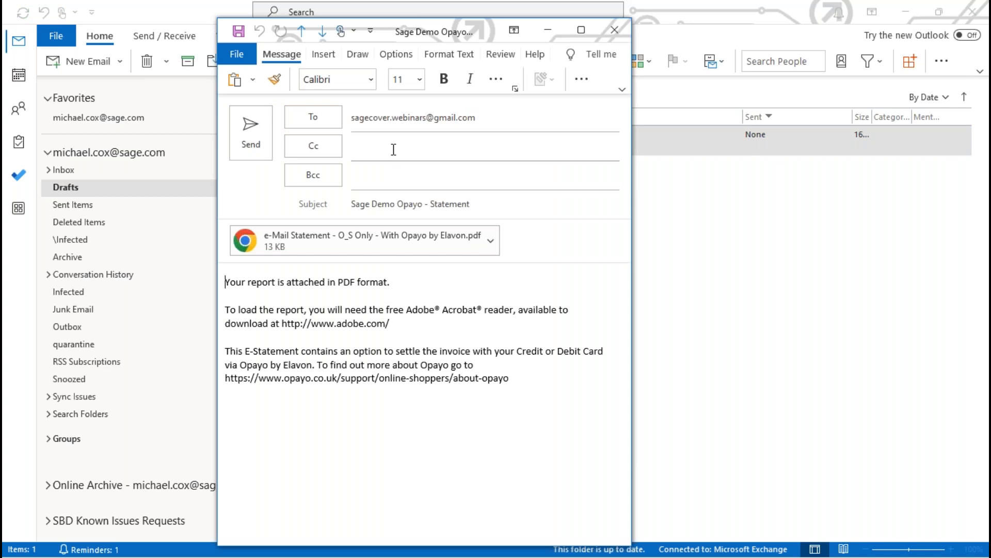
left_click(250, 127)
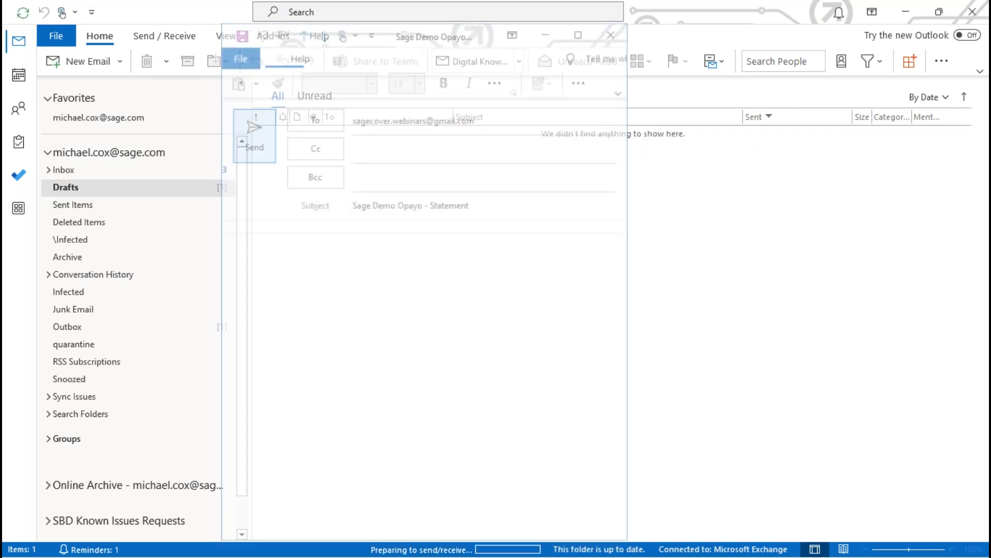